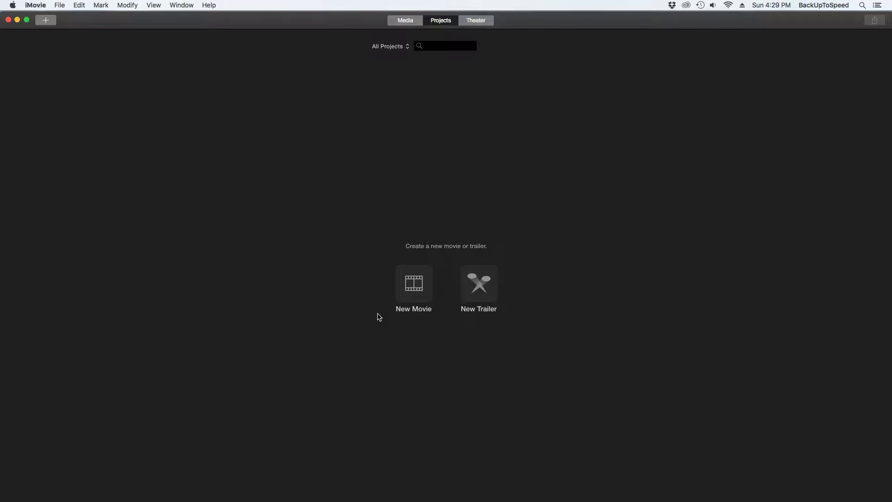
Step: Create a new movie with no theme and name it "Mini Golf"
click(402, 301)
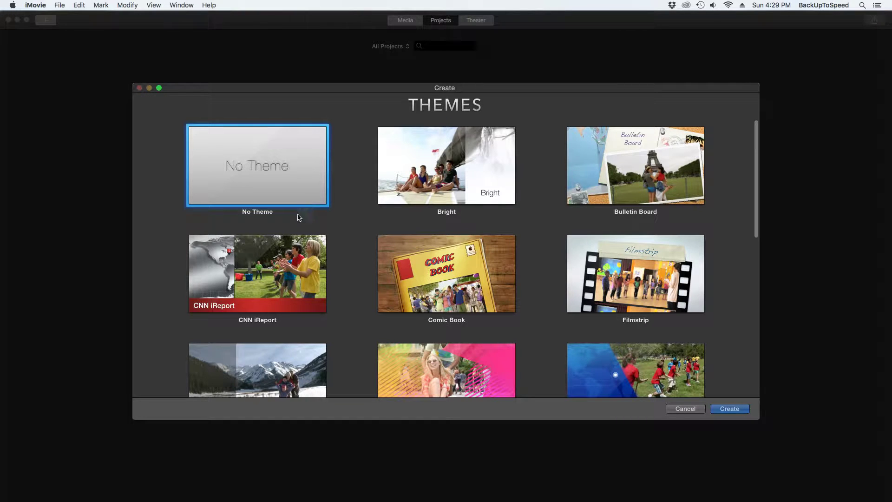
mouse_move(294, 261)
mouse_move(392, 195)
click(258, 275)
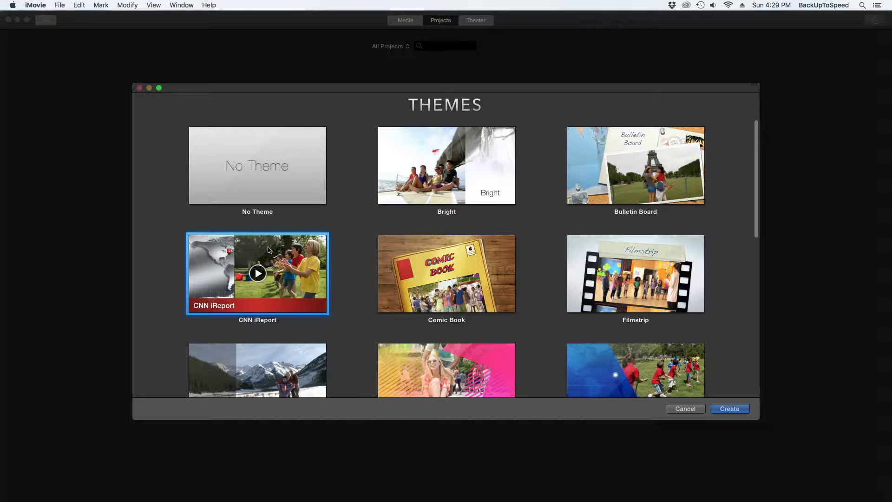
click(285, 197)
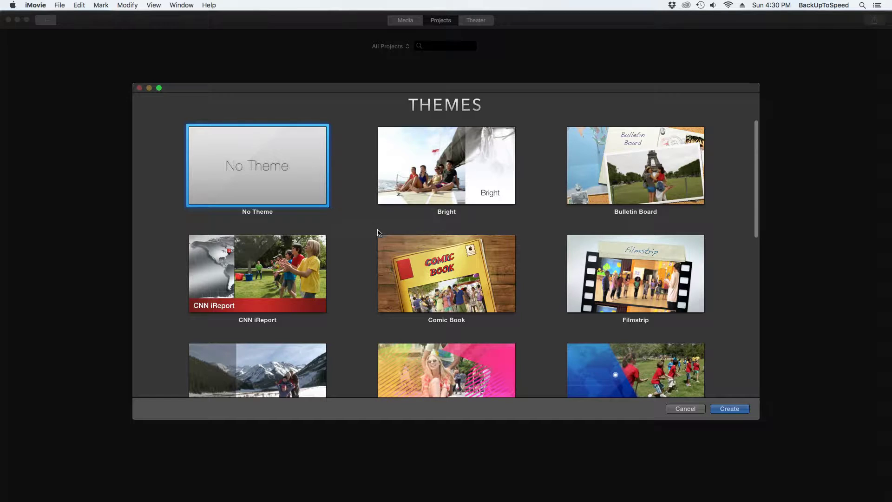
click(716, 412)
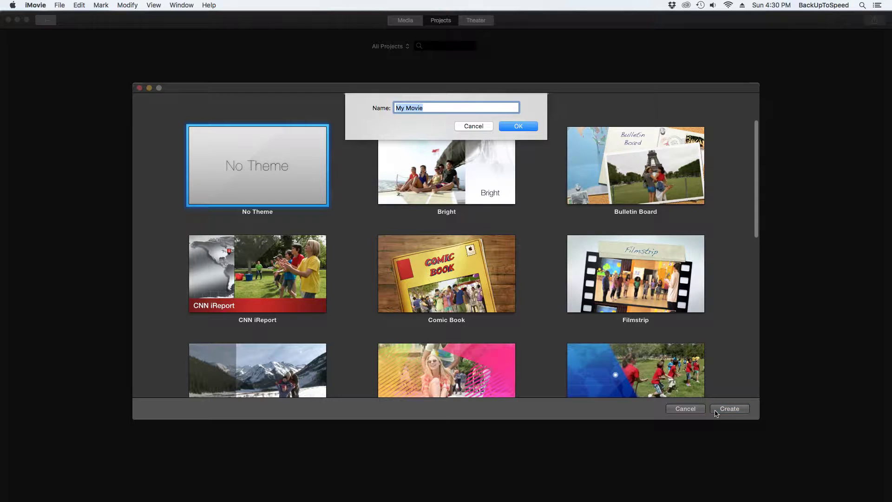
triple_click(430, 106)
text(Mini Golf)
click(509, 128)
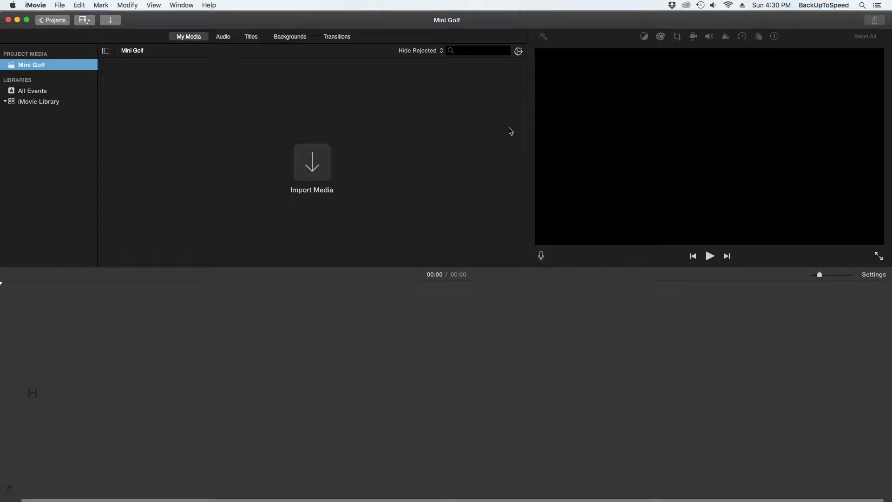
Step: Import all the video and audio files from the Desktop's GolfFootageWithAudio folder into the project media
click(323, 178)
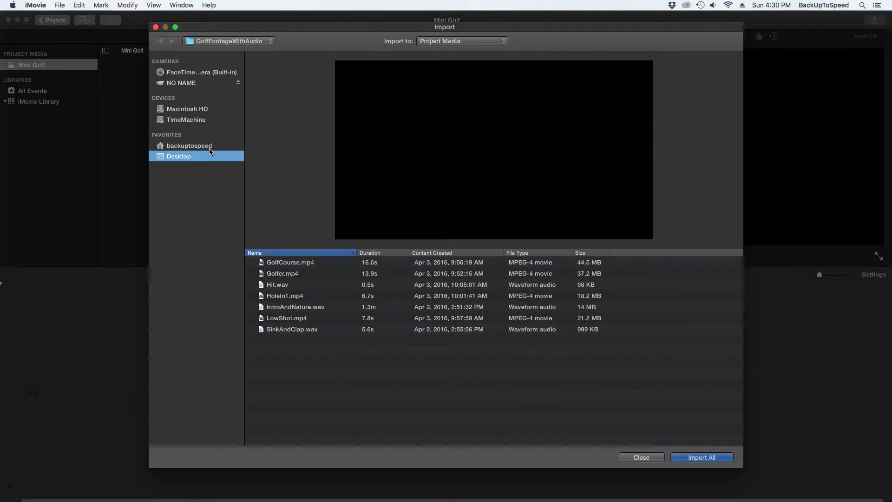
click(208, 149)
click(208, 157)
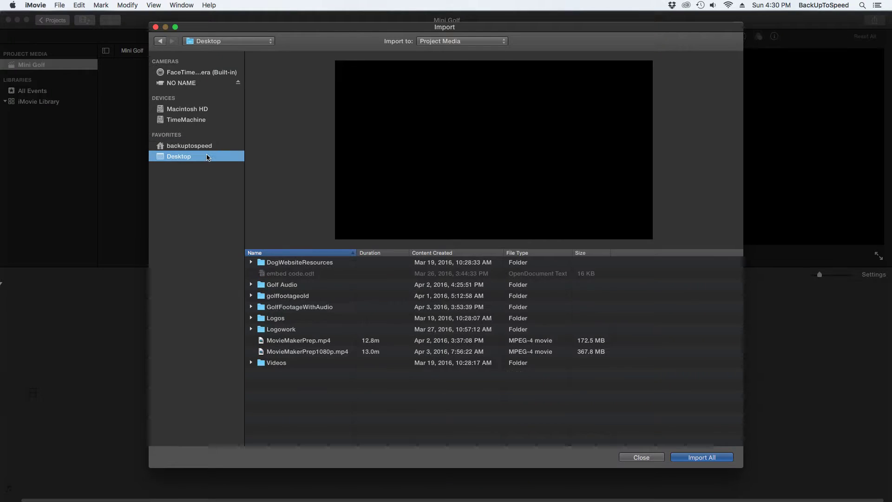
double_click(302, 309)
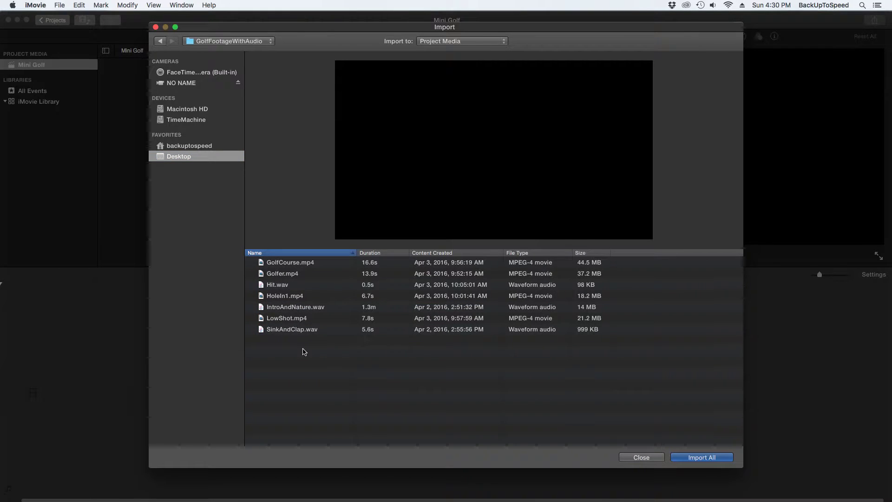
drag(303, 352, 287, 268)
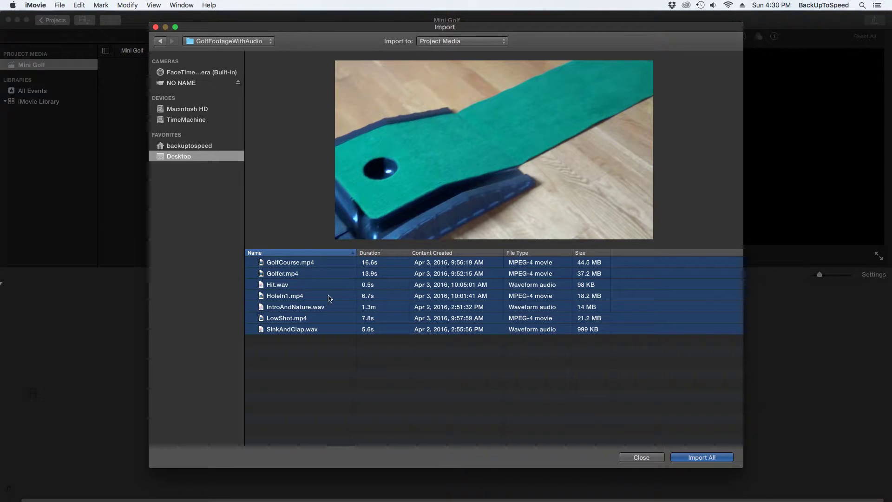
click(685, 457)
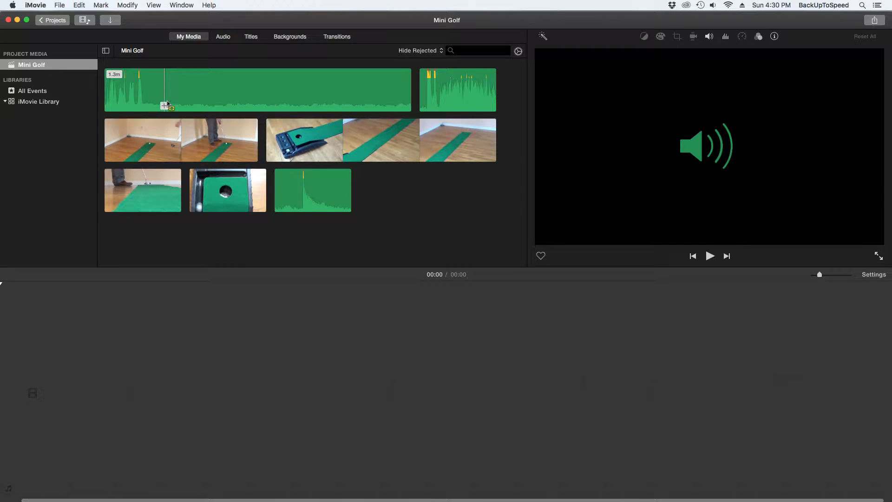
Step: Play back the imported audio clips to check how they sound
key(space)
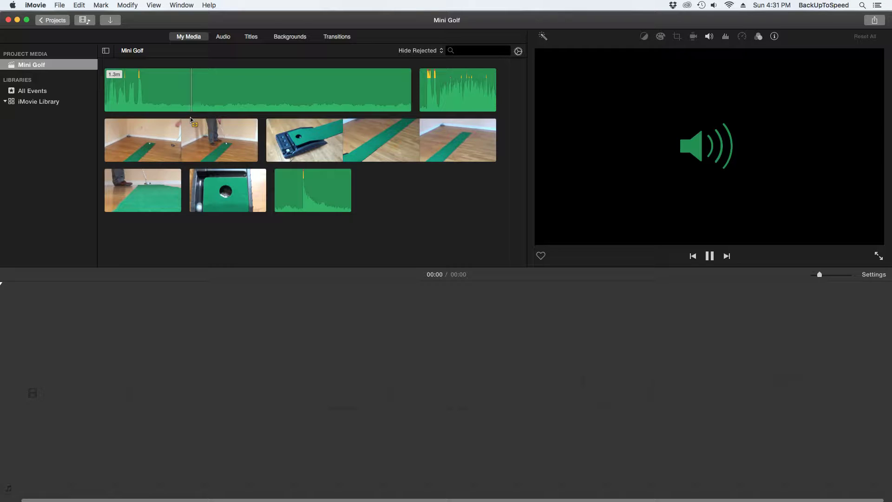
key(space)
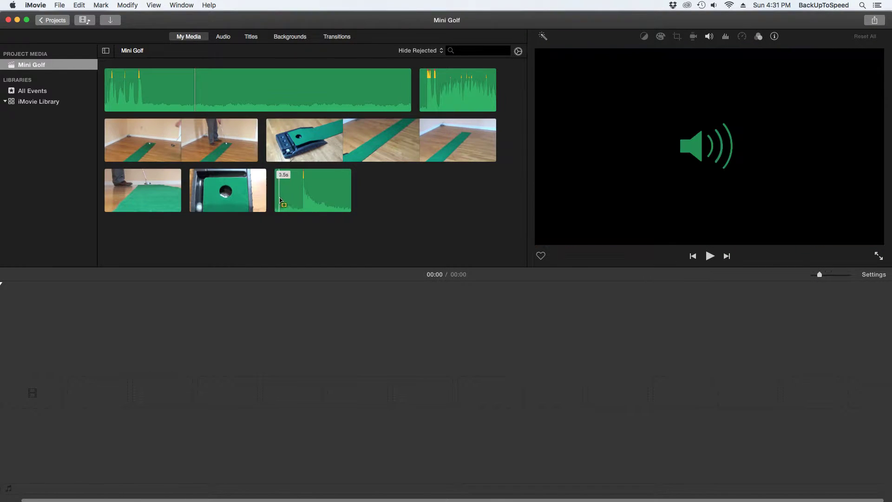
key(space)
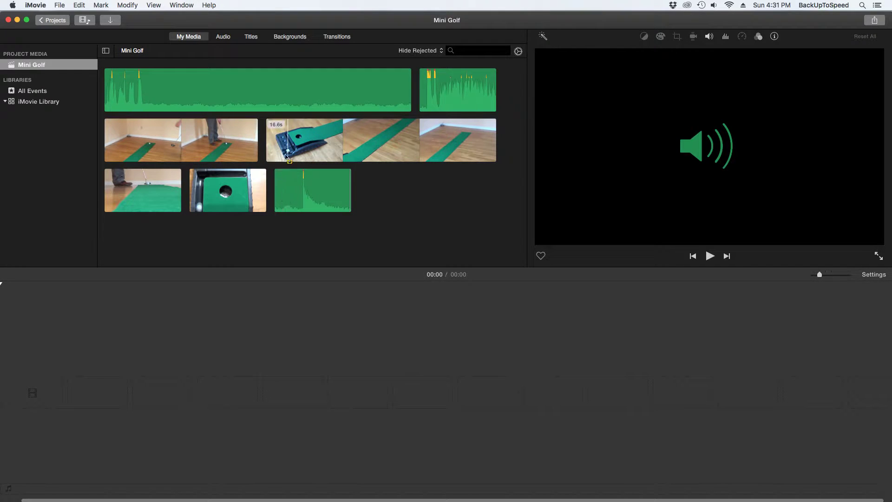
Step: Add the 16.6 s golf course clip to the timeline, followed by the 13.9 s golfer clip
click(269, 155)
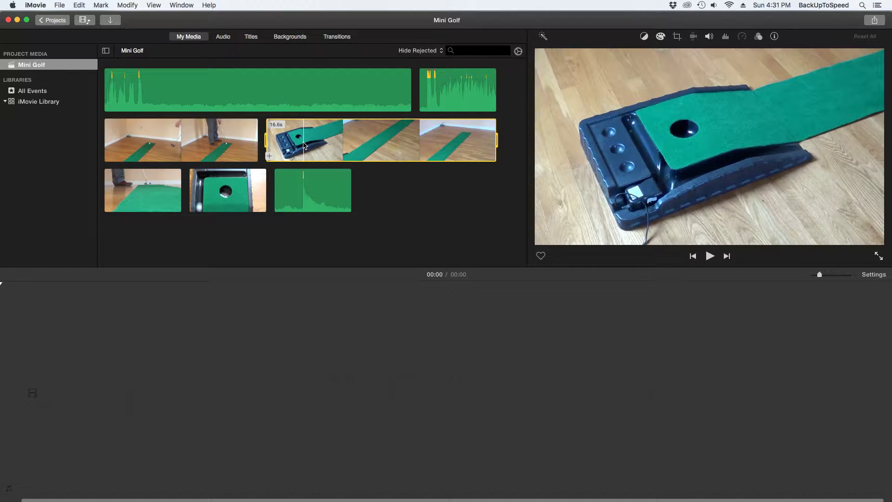
click(269, 156)
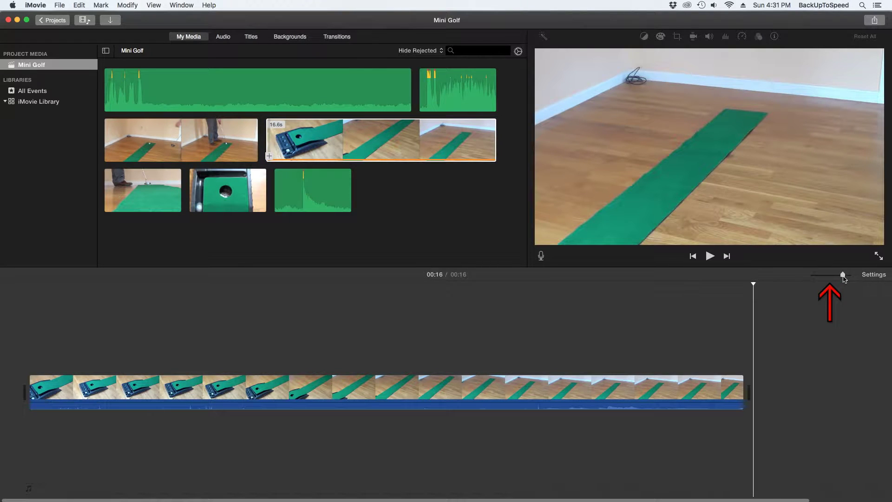
mouse_move(843, 278)
mouse_down()
mouse_move(831, 276)
mouse_move(843, 277)
mouse_up()
mouse_move(843, 277)
mouse_down()
mouse_move(832, 277)
mouse_move(844, 279)
mouse_up()
drag(842, 277, 832, 277)
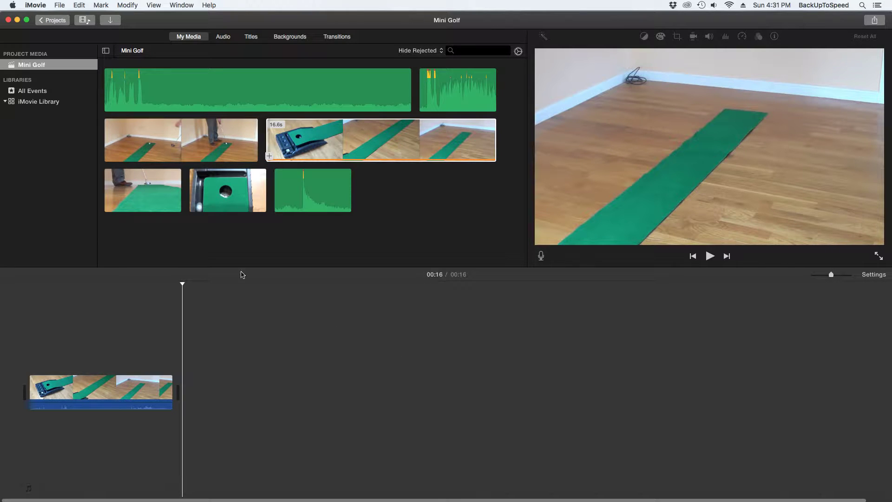
click(115, 144)
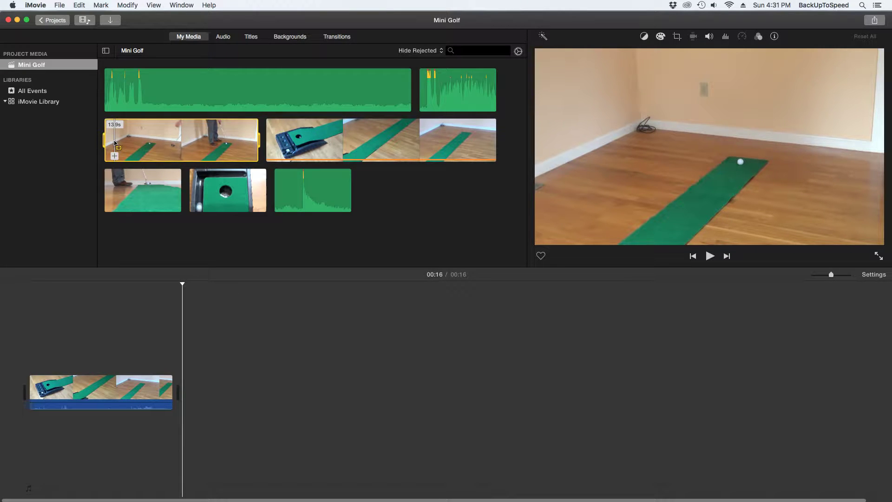
drag(146, 144, 217, 395)
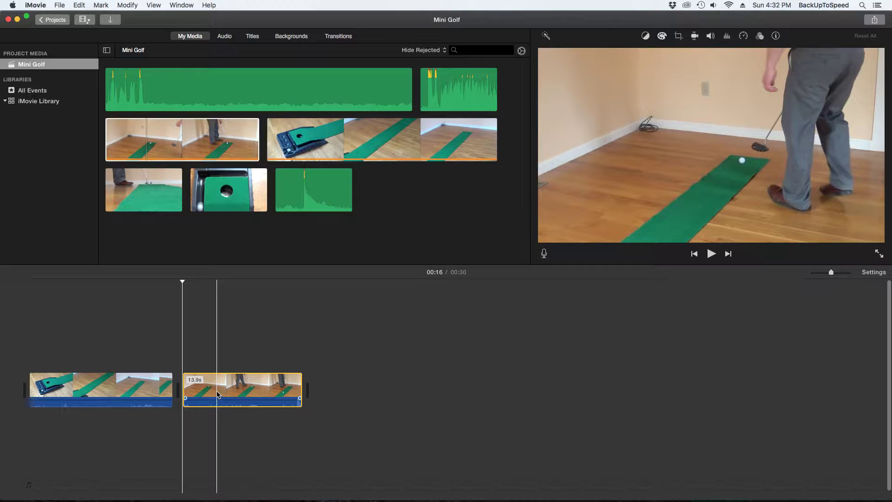
Step: Append the 7.8 s low shot of the putt and the 6.7 s hole clip to the end of the timeline
click(111, 209)
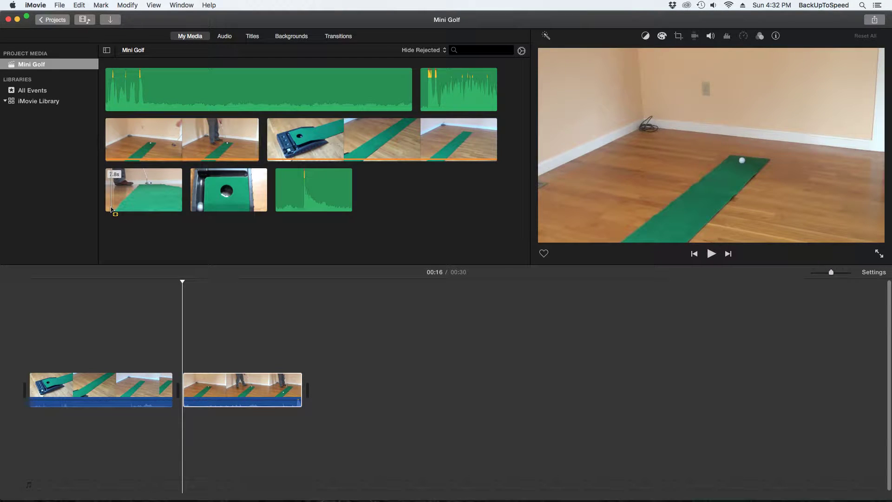
click(111, 209)
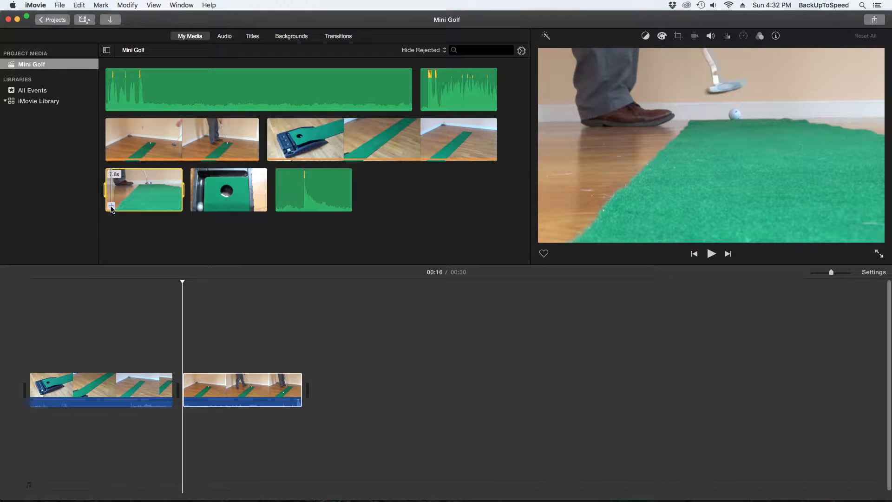
click(112, 207)
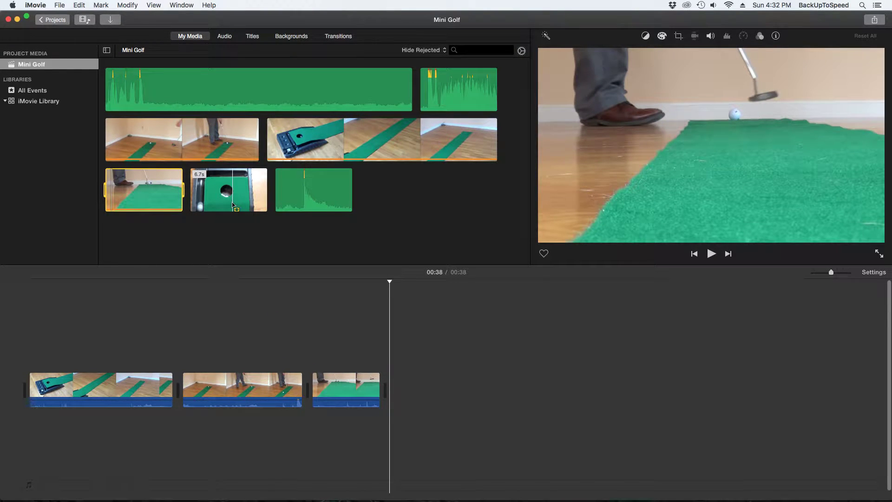
click(234, 205)
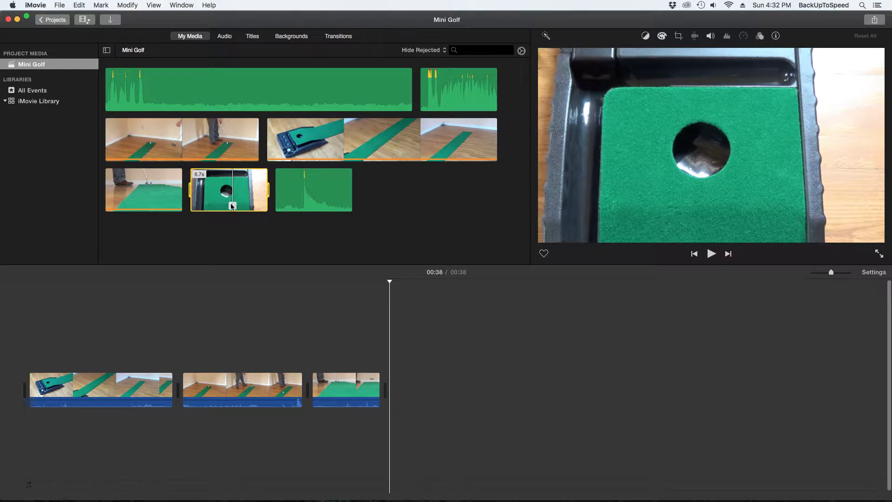
click(232, 205)
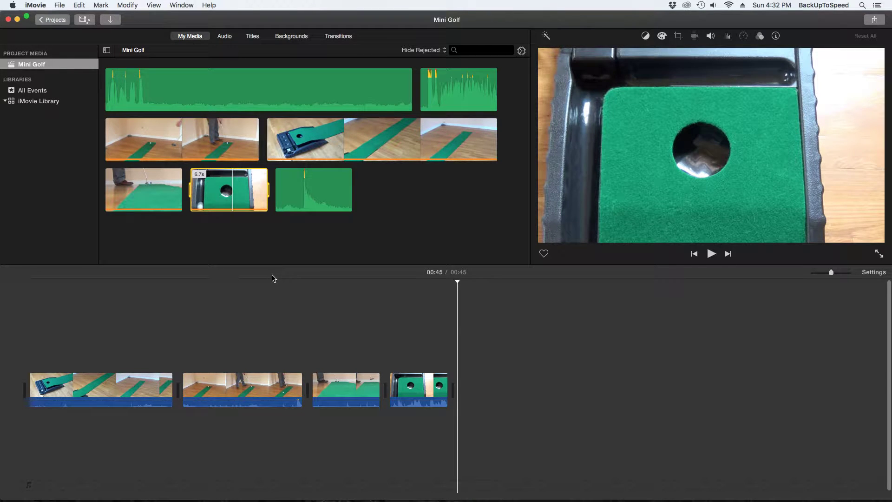
Step: Return the playhead to the beginning of the movie
click(497, 316)
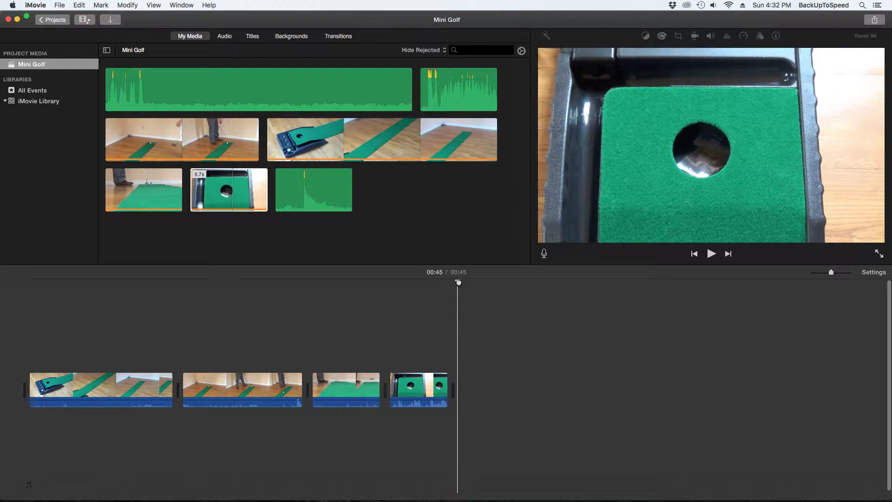
drag(458, 282, 19, 281)
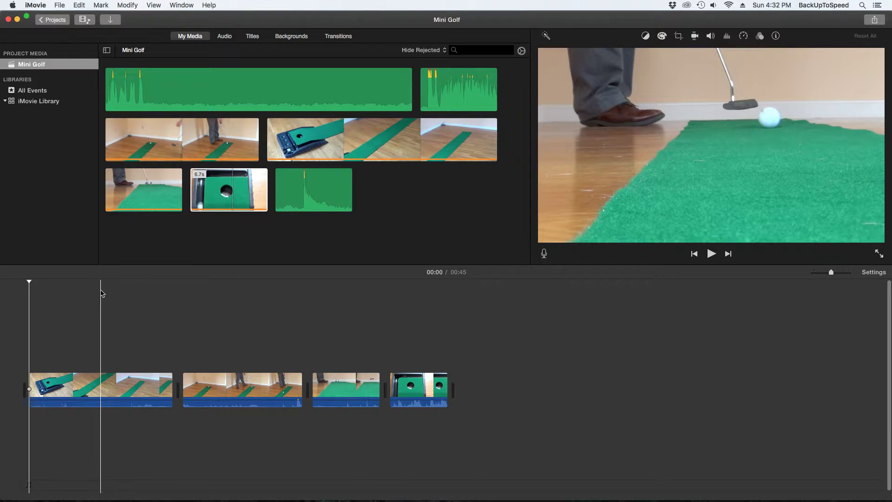
click(200, 175)
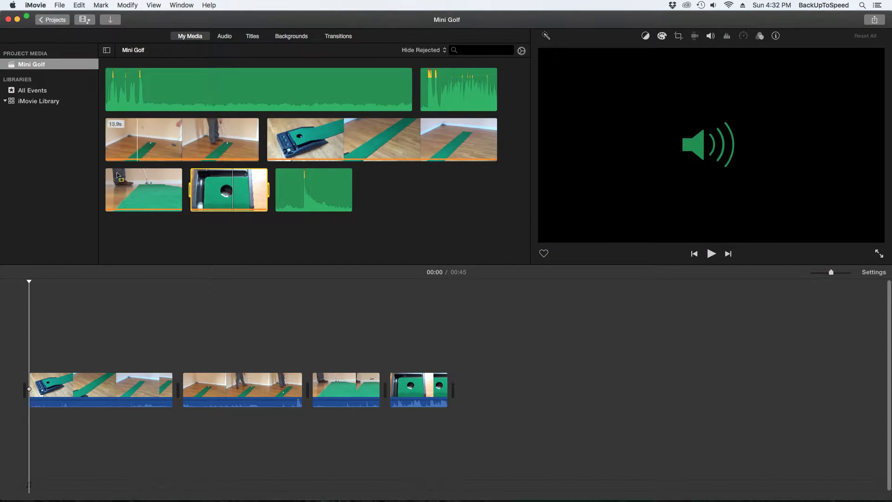
click(17, 296)
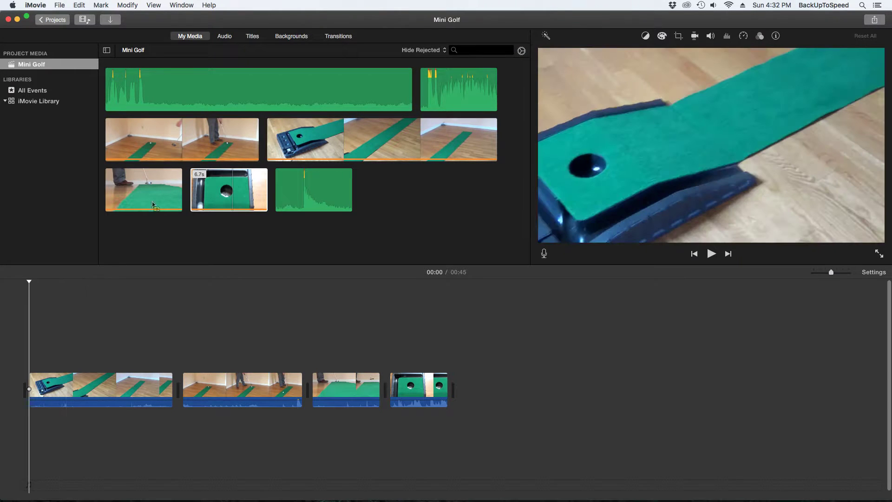
Step: Insert a Zoom title at the start of the timeline, ahead of the golf course clip
click(253, 36)
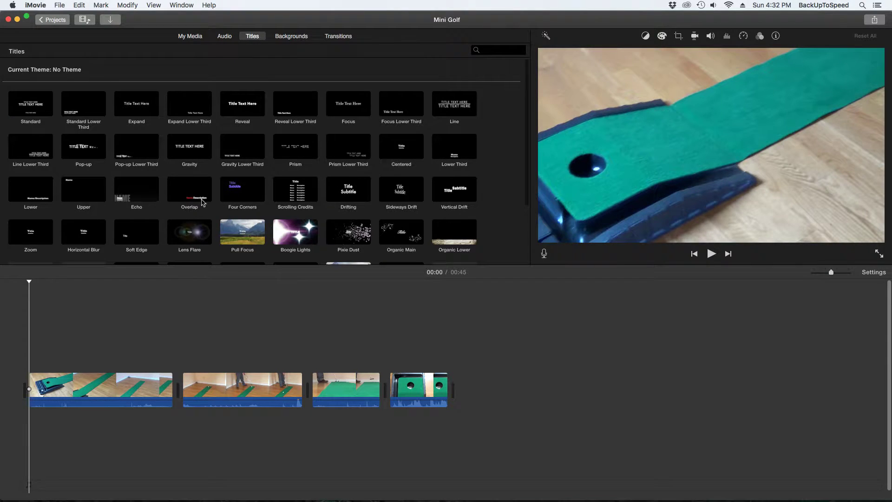
click(178, 194)
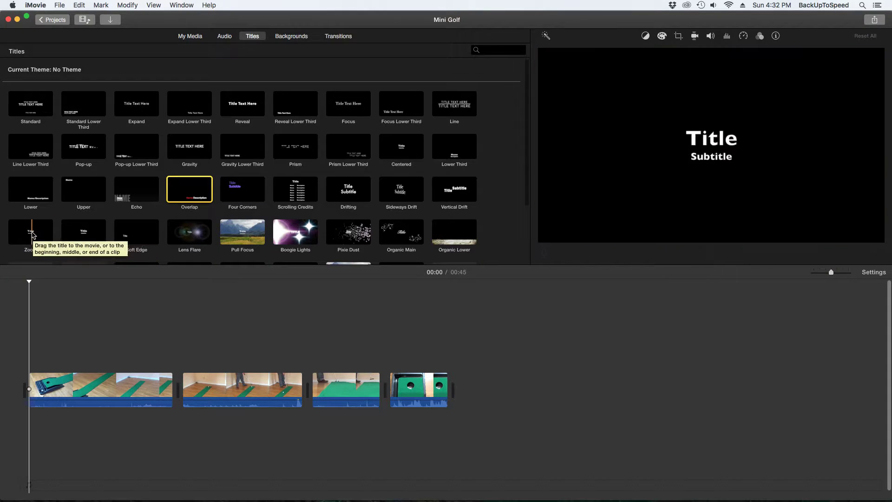
click(35, 233)
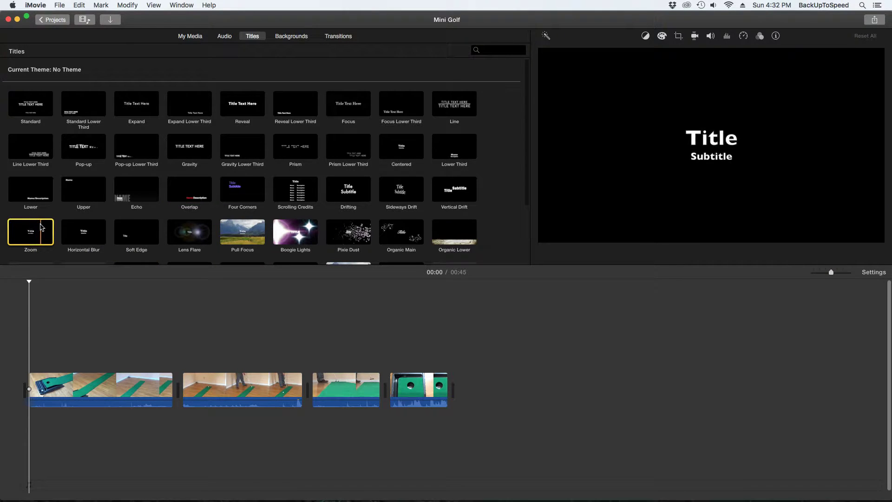
drag(40, 227, 21, 387)
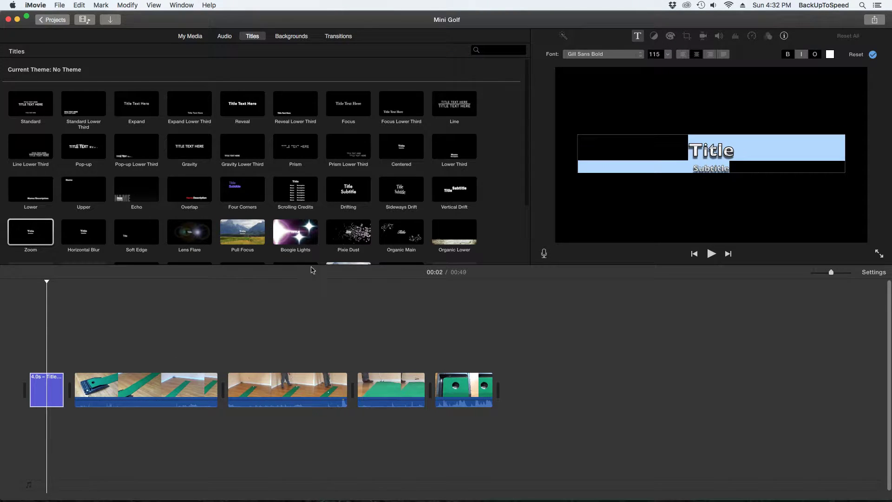
Step: Set the Zoom title's main text to "Mini Golf" and its subtitle to "BackUpToSpeed.com"
double_click(721, 150)
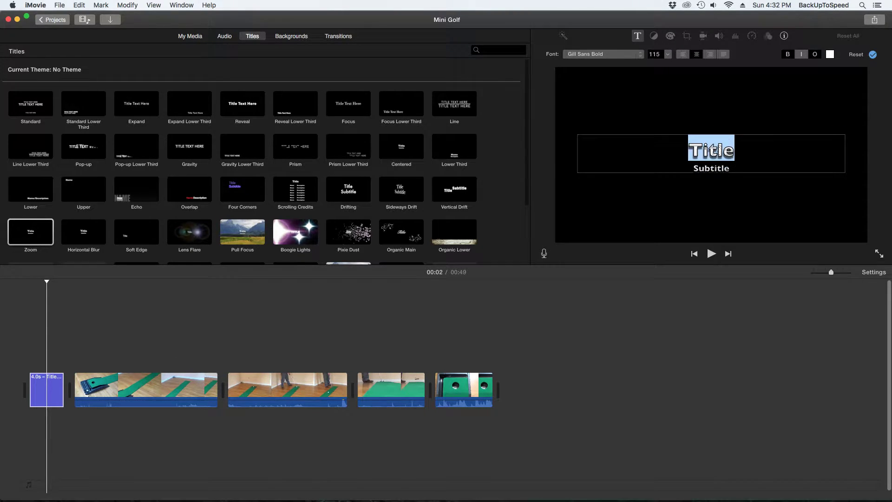
text(Mini)
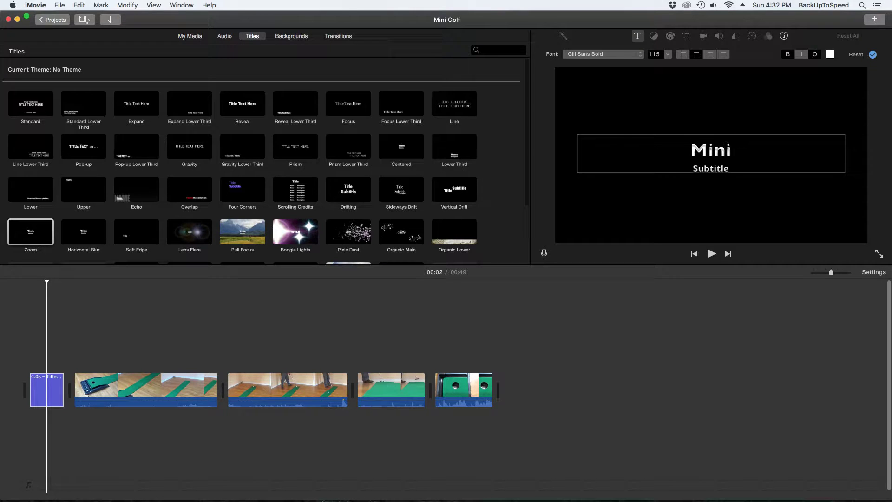
text( Golf)
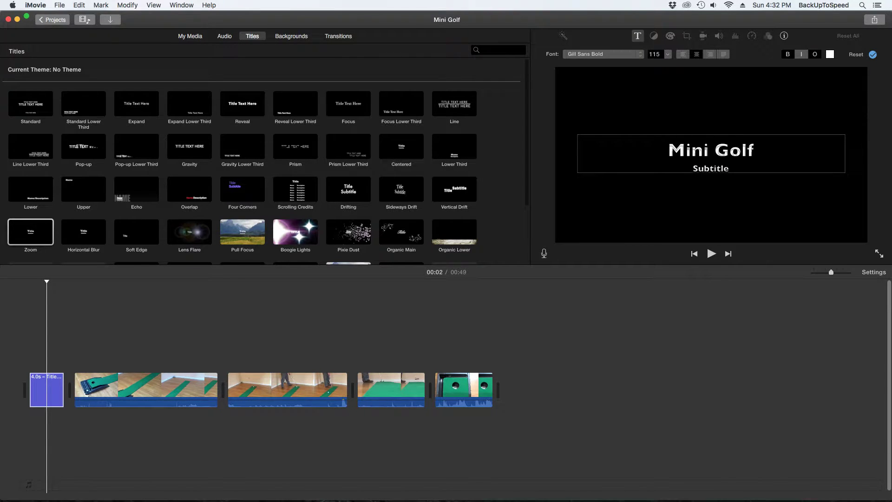
double_click(713, 168)
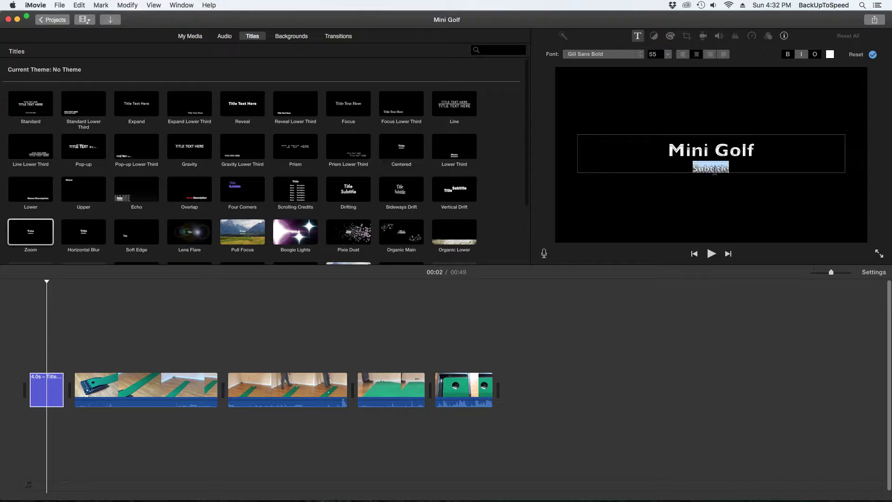
text(Back)
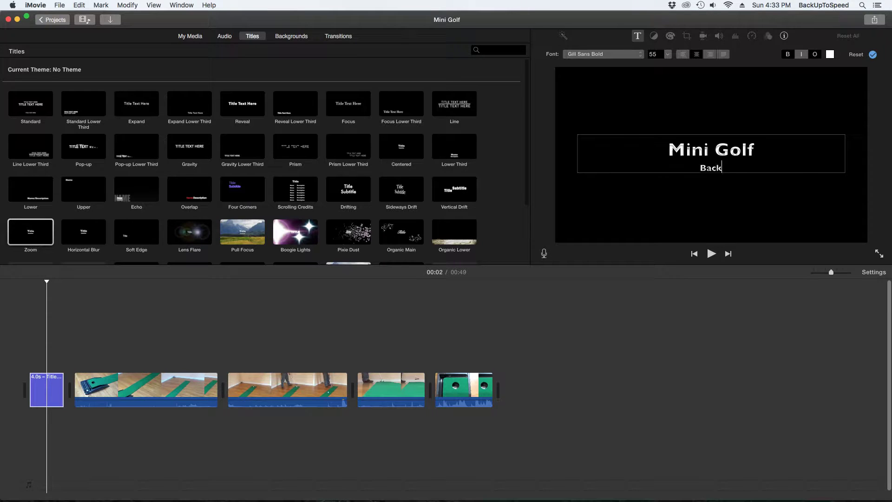
text(UpToSpeed.com)
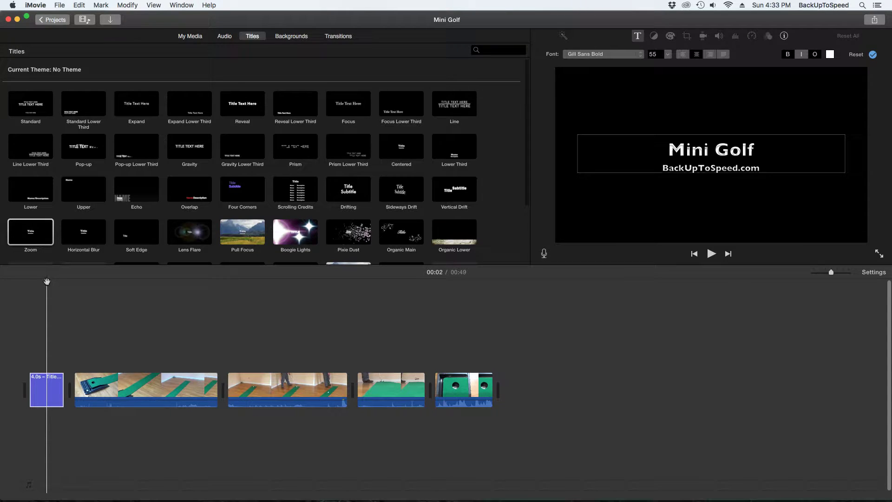
Step: Play the movie from the beginning, and mute the original audio of the four golf clips
drag(48, 281, 12, 281)
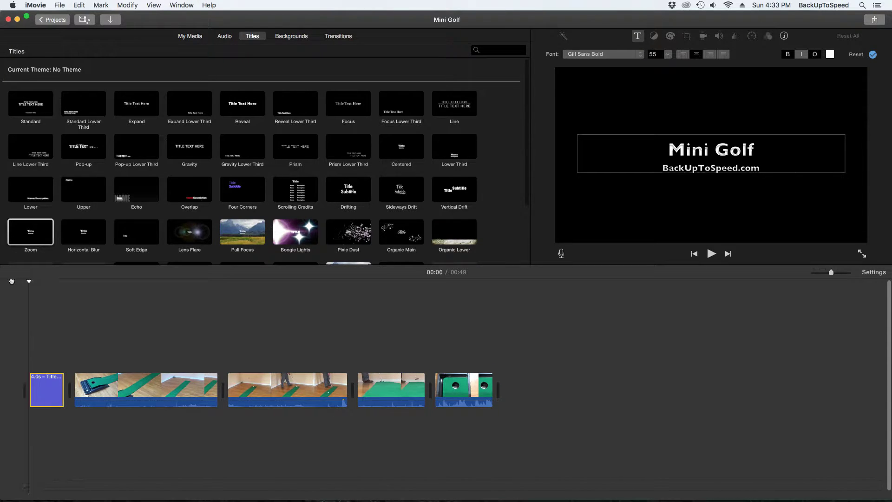
key(space)
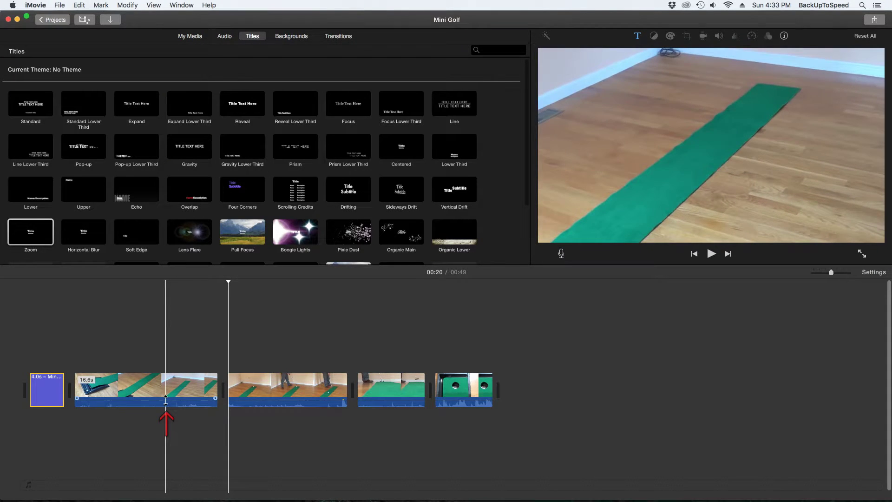
drag(166, 400, 166, 400)
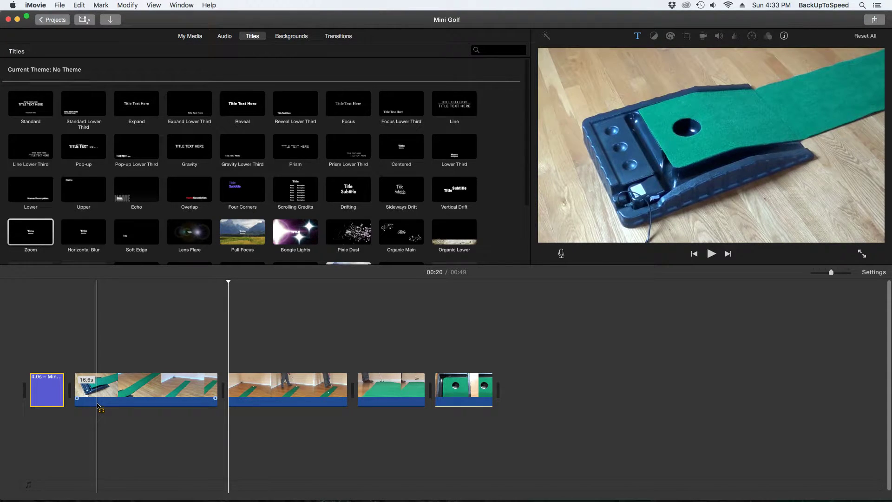
Step: Split the 16.6 s golf course clip near its start, at about 00:06 on the timeline
click(106, 384)
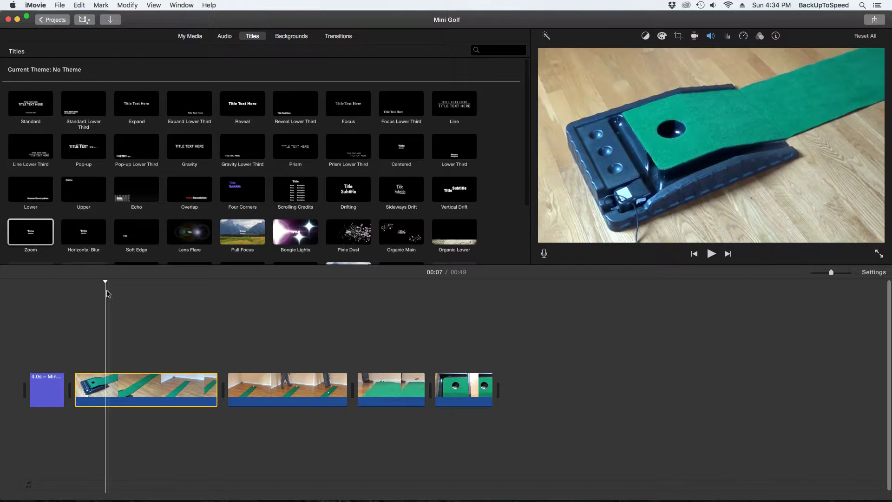
mouse_move(105, 282)
mouse_down()
mouse_move(79, 282)
mouse_move(111, 281)
mouse_move(99, 282)
mouse_up()
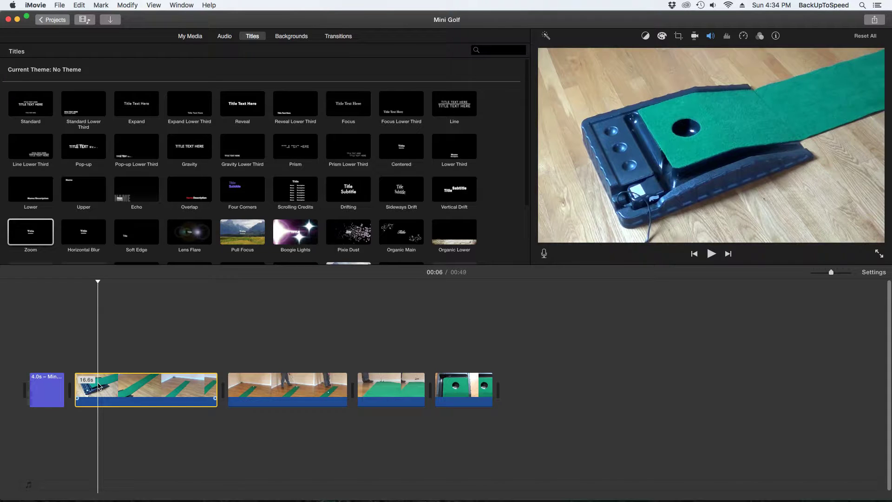
right_click(98, 385)
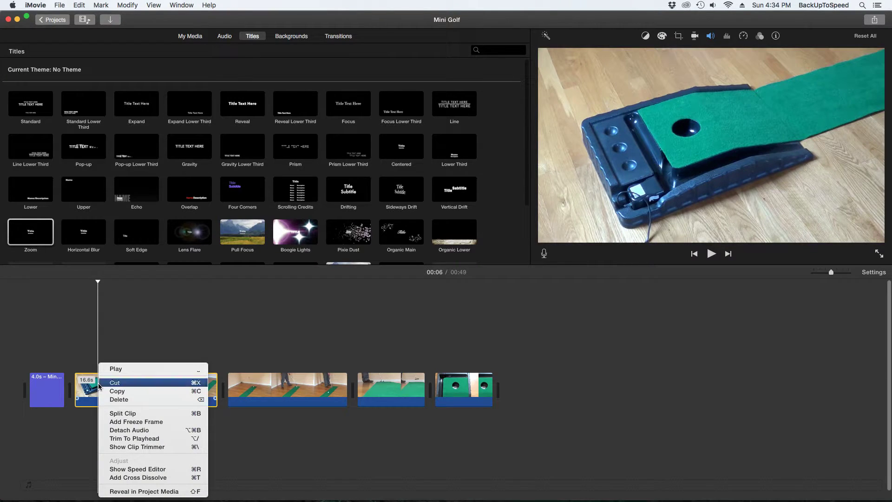
click(120, 414)
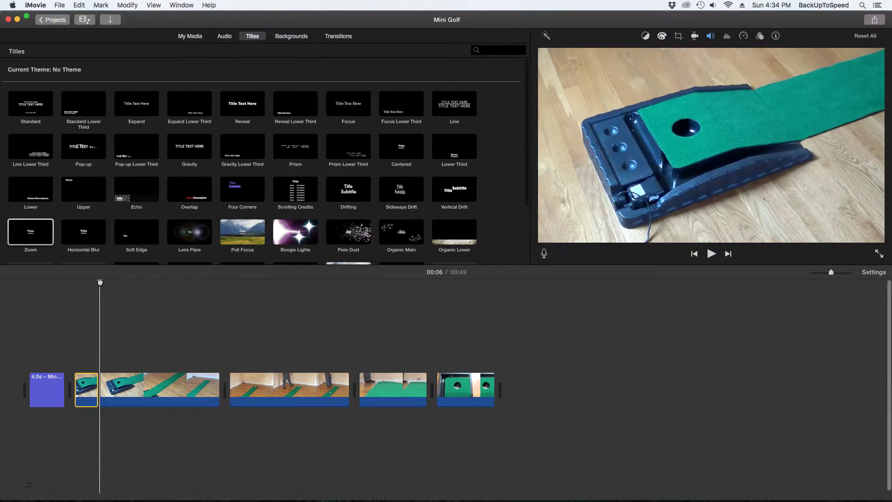
Step: Trim the end of the longer golf course piece to the playhead at 00:18
drag(100, 282, 199, 286)
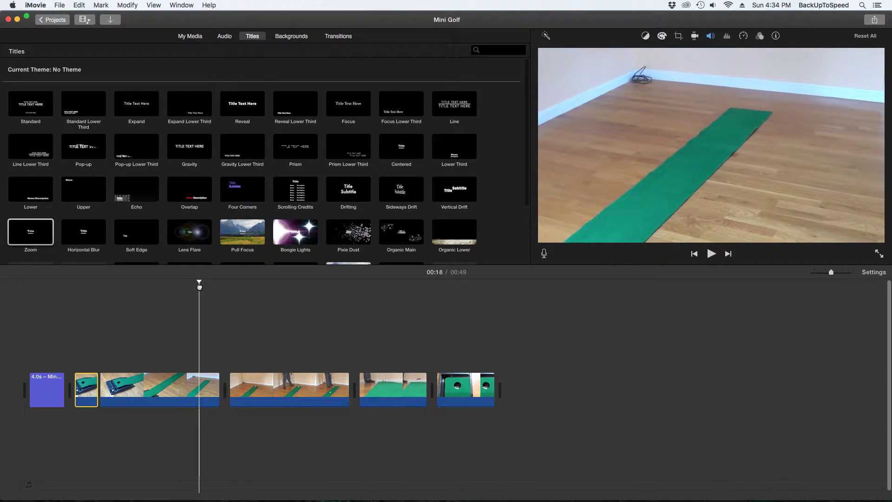
right_click(204, 385)
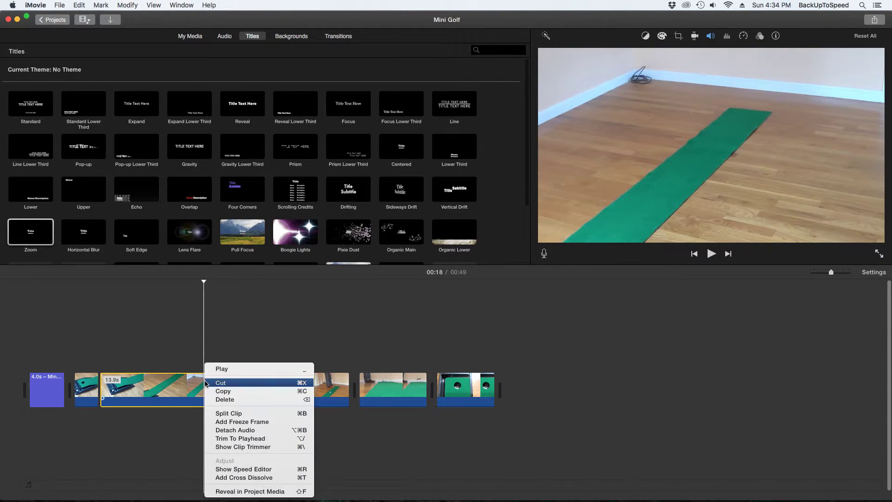
click(208, 348)
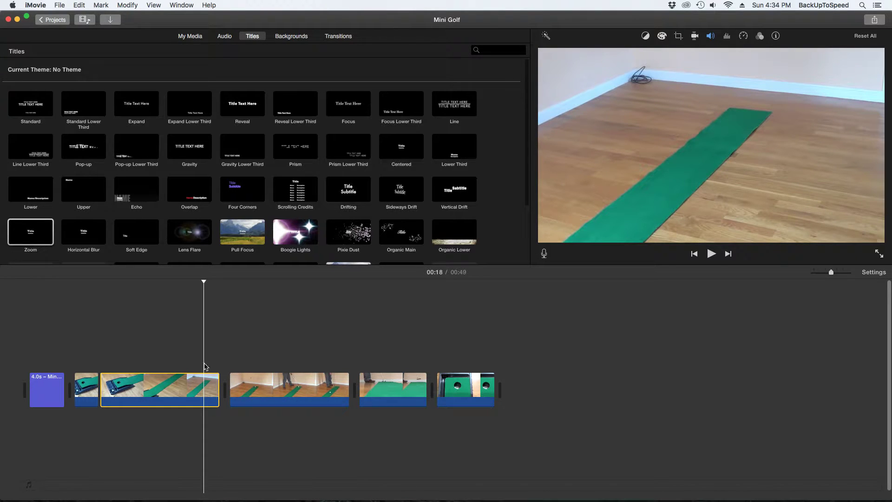
right_click(204, 397)
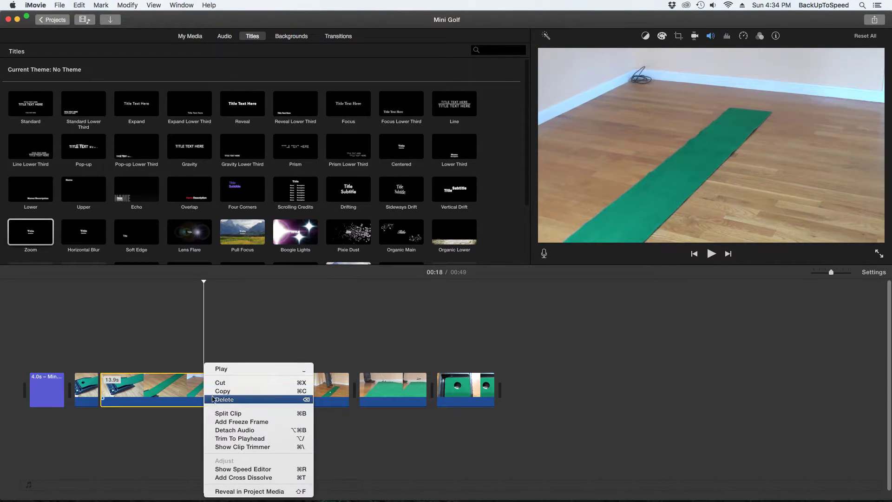
click(234, 438)
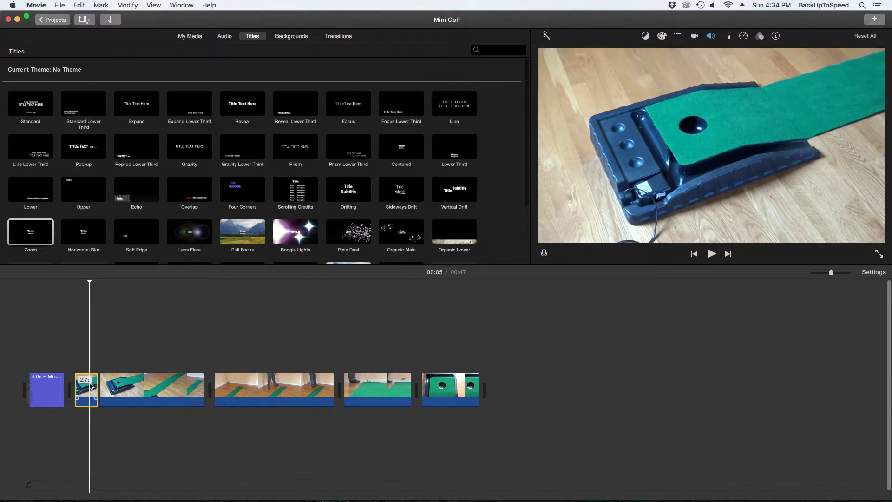
Step: Delete the split-off 2.7 s opening piece of the golf course footage and play back the shortened clip
right_click(91, 385)
click(100, 348)
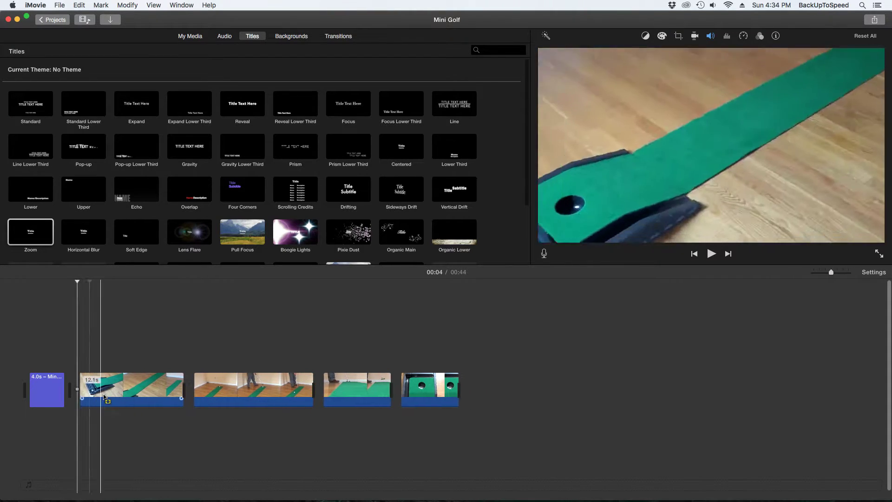
key(space)
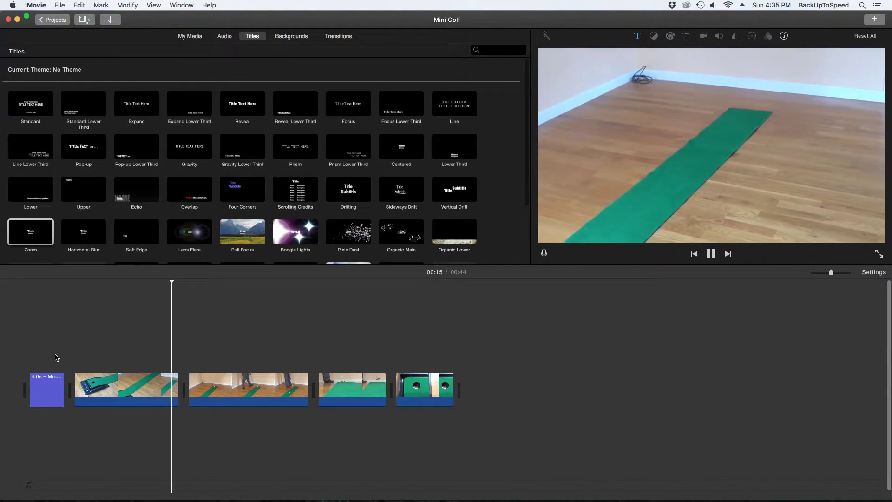
key(space)
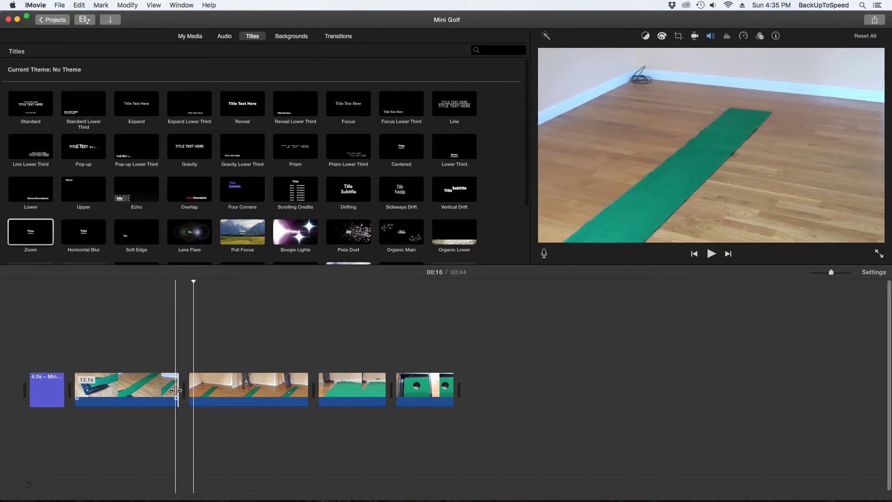
Step: Extend the end of the golf course clip slightly to 12.3 s and play through the cut to the golfer clip
mouse_move(177, 390)
mouse_down()
mouse_move(193, 389)
mouse_move(179, 389)
mouse_up()
key(space)
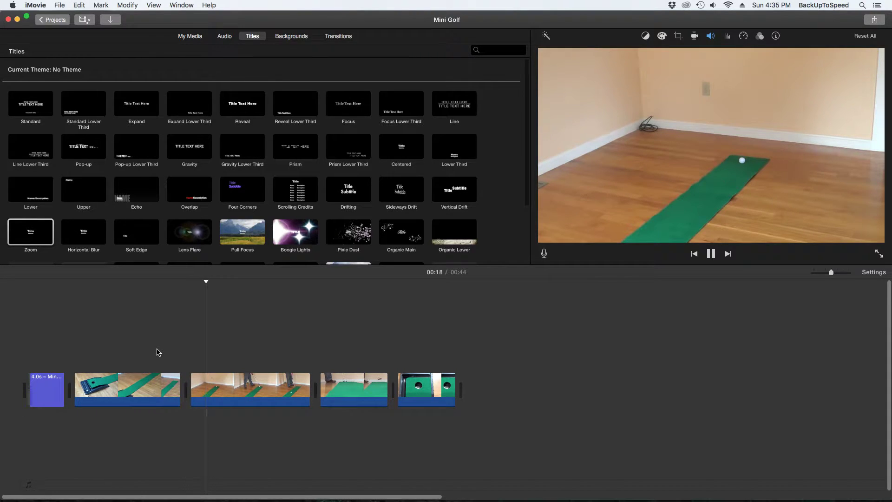
key(space)
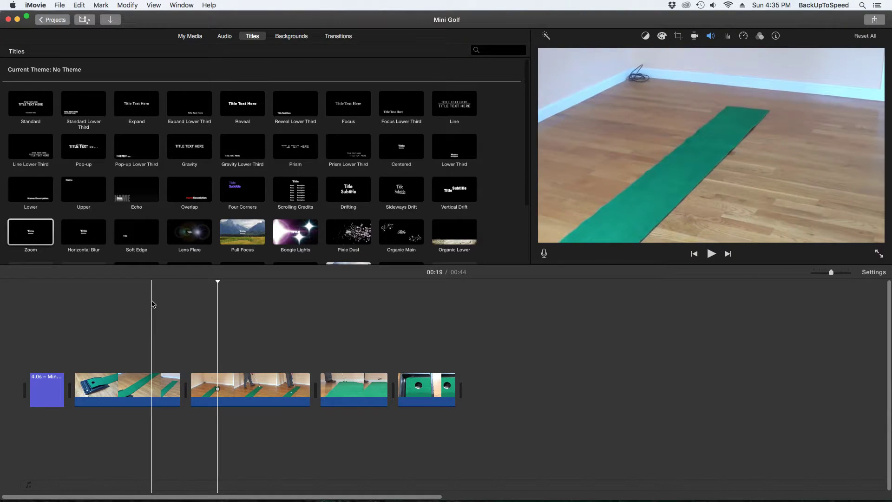
Step: Attach the IntroAndNature audio beneath the video, starting with the golf course clip, and play the movie with it
click(200, 39)
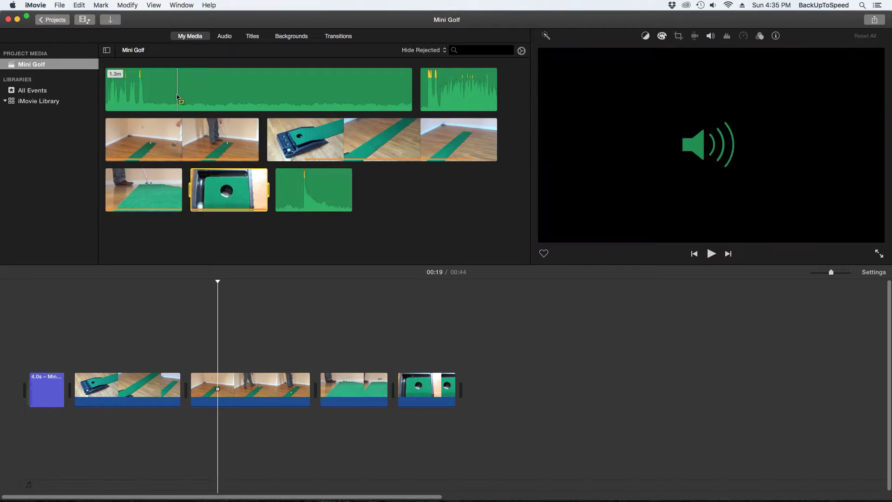
click(160, 97)
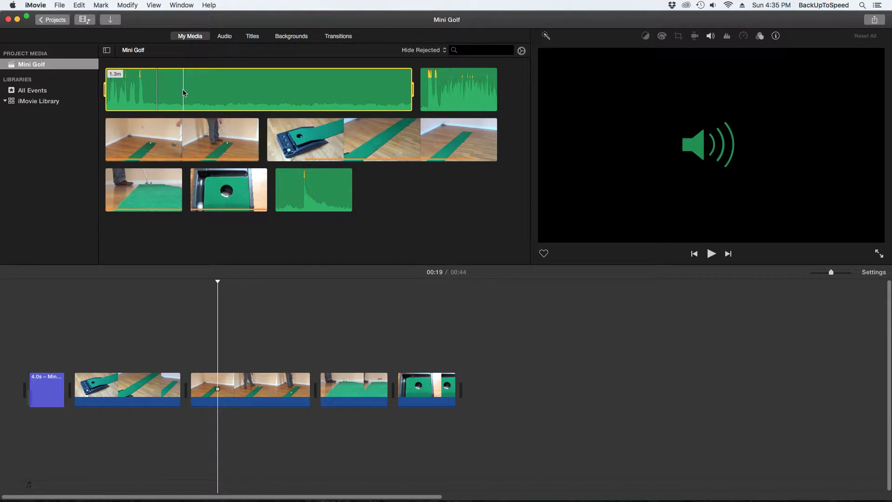
drag(172, 102, 76, 431)
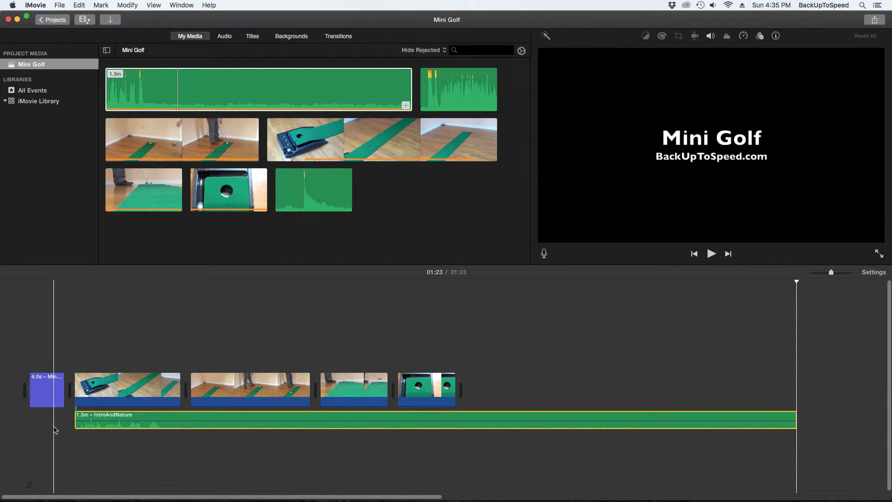
key(space)
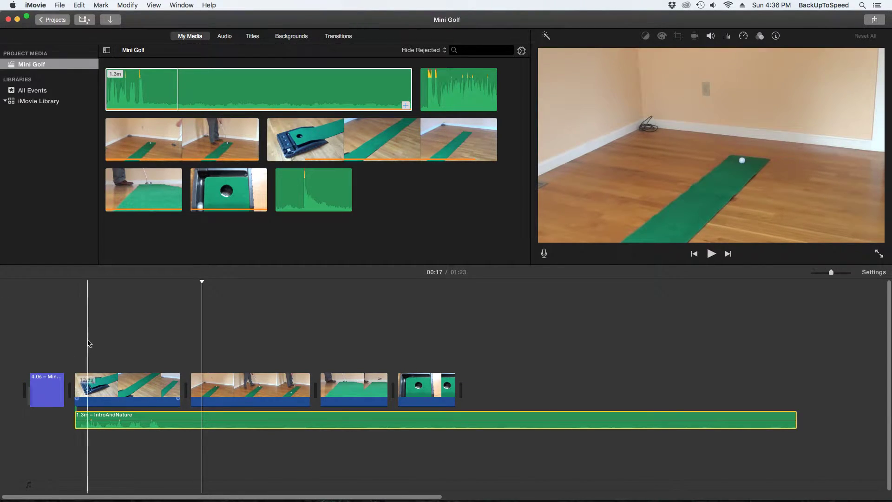
Step: Shorten the end of the 12.3 s golf course clip slightly and play back the cut against the music
click(178, 388)
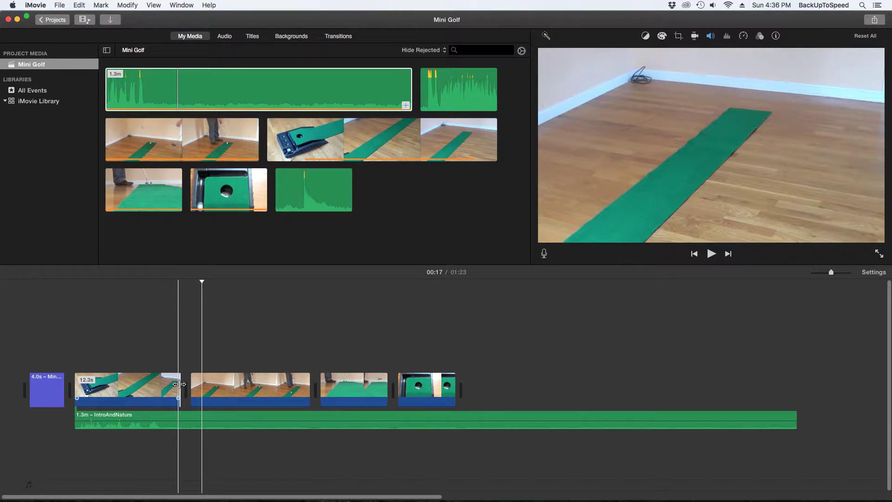
drag(179, 384, 170, 383)
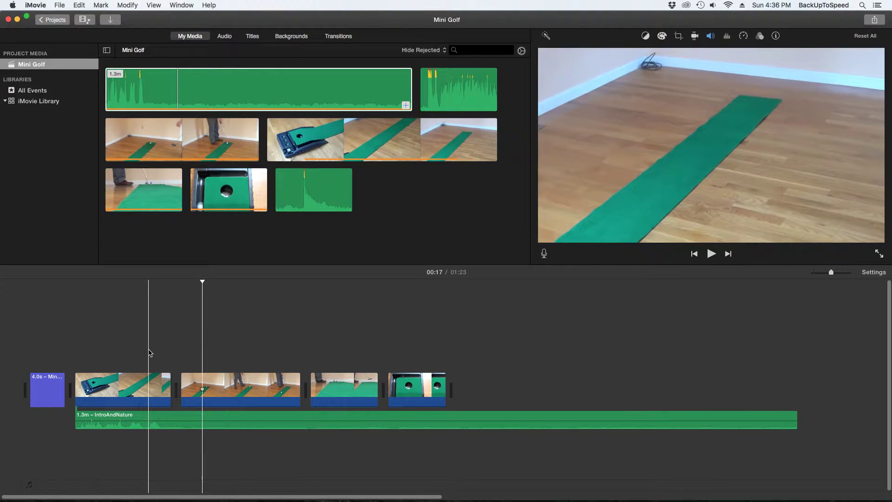
key(space)
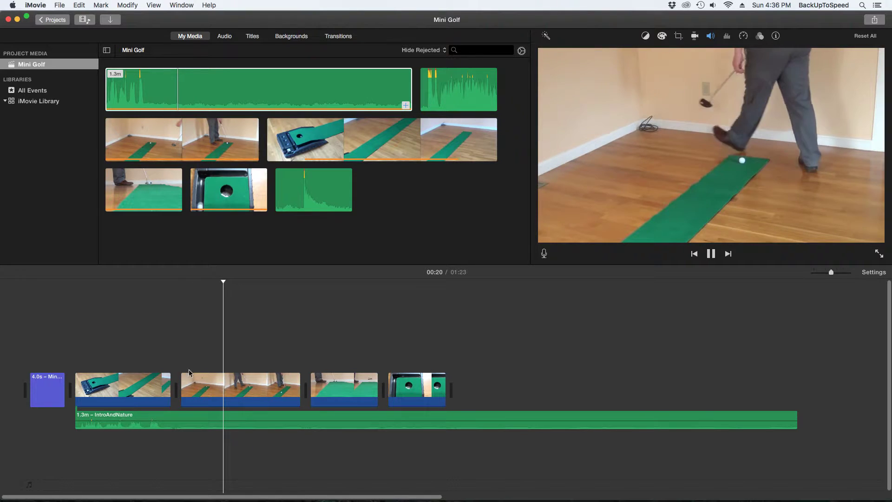
key(space)
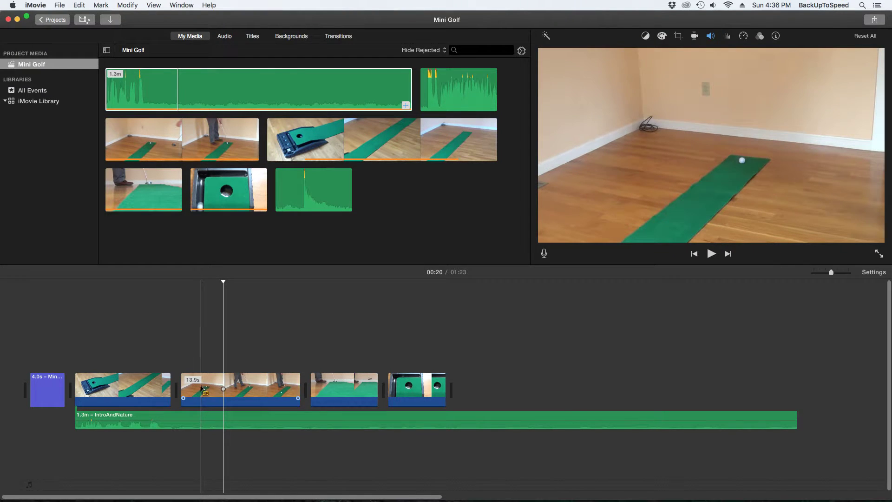
Step: Trim the start of the 13.9 s golfer clip to 00:17, shorten its end, and play into the low putt shot
click(202, 388)
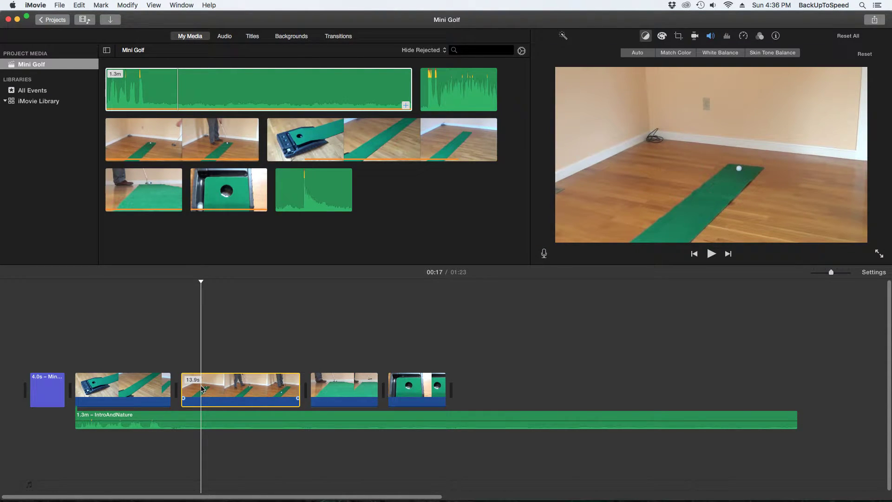
right_click(202, 390)
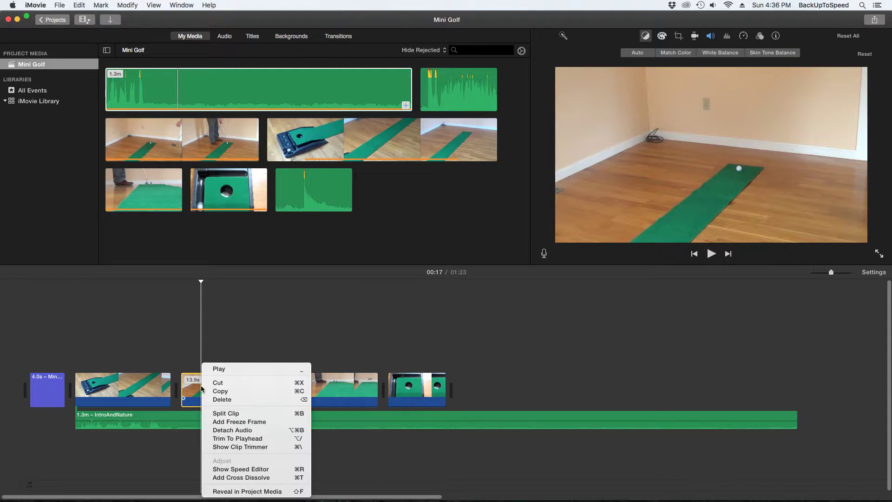
click(230, 440)
key(space)
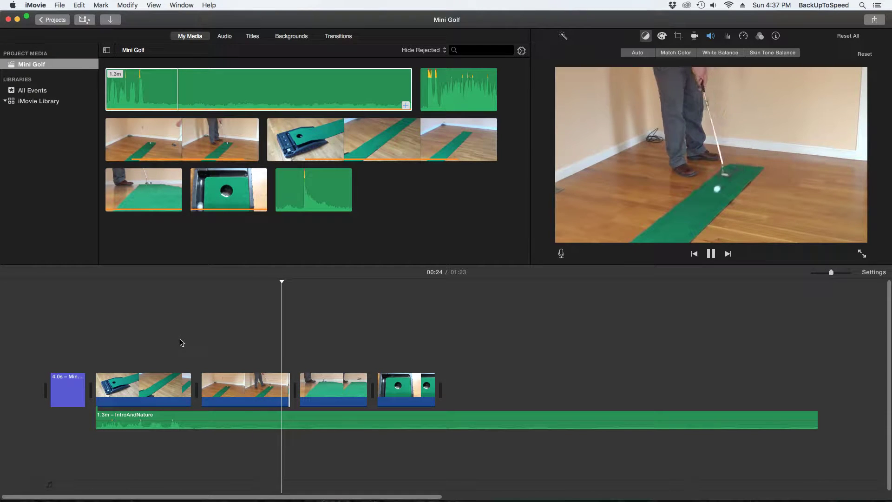
key(space)
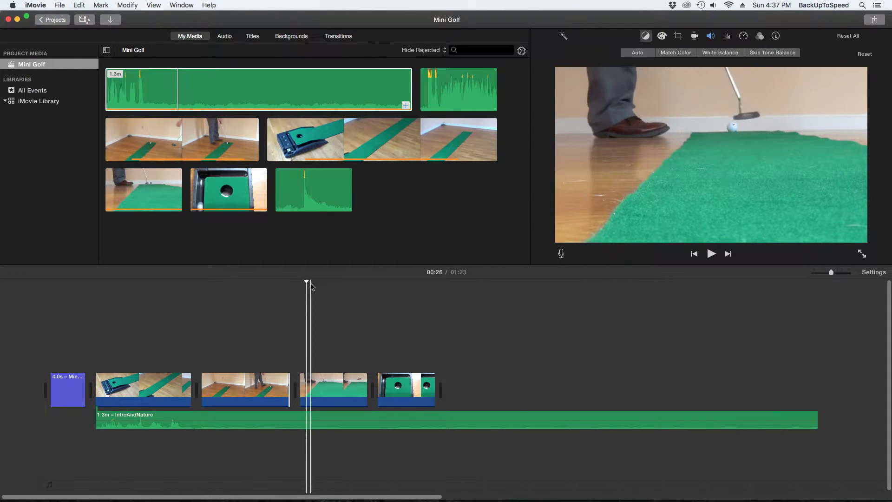
Step: Replay the cut from the golf course clip to the golfer clip and add a Cross Dissolve transition between them
drag(305, 279, 162, 284)
key(space)
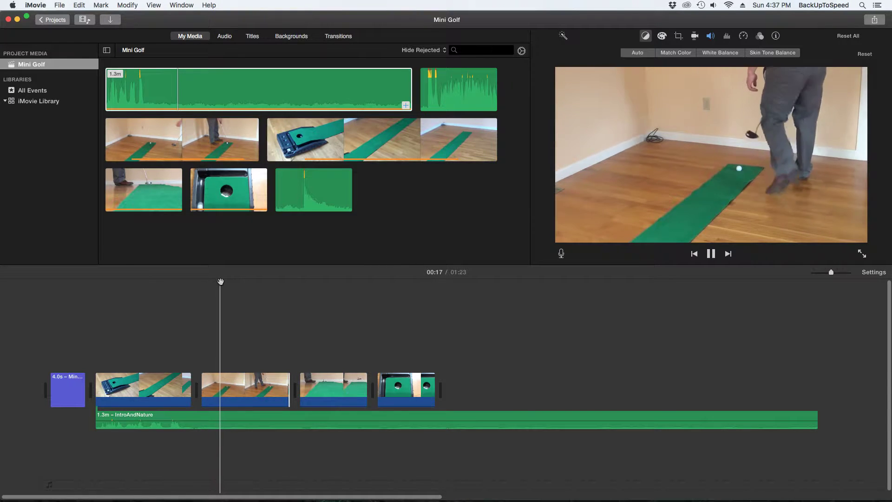
drag(206, 282, 169, 289)
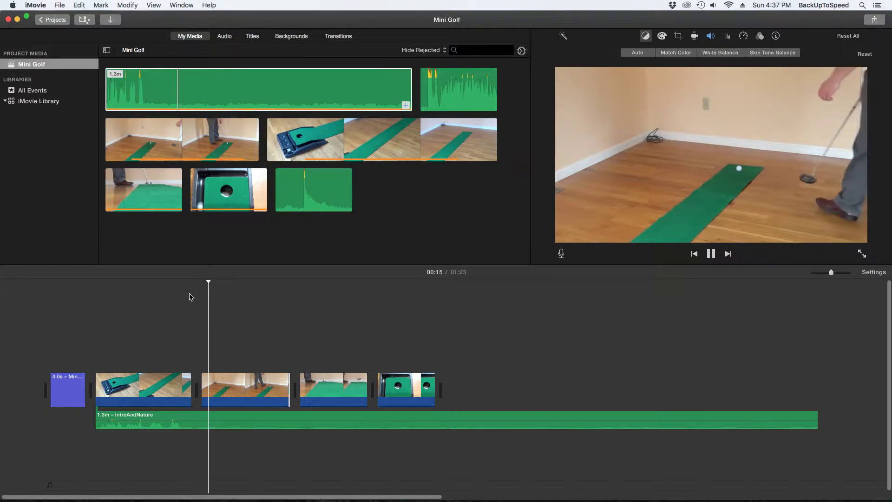
drag(214, 281, 203, 282)
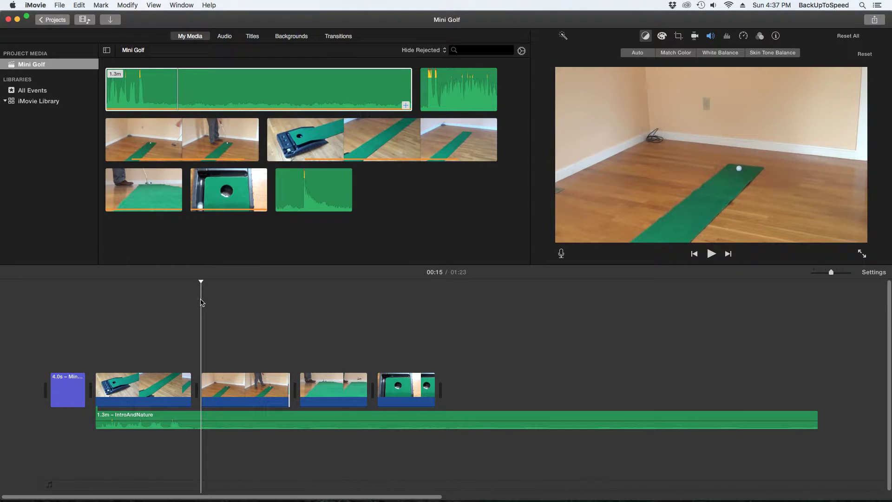
click(344, 37)
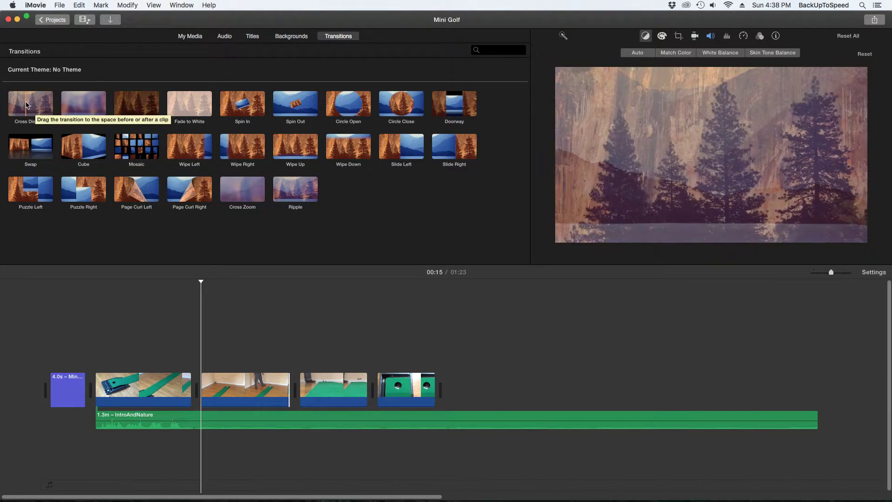
drag(24, 104, 189, 388)
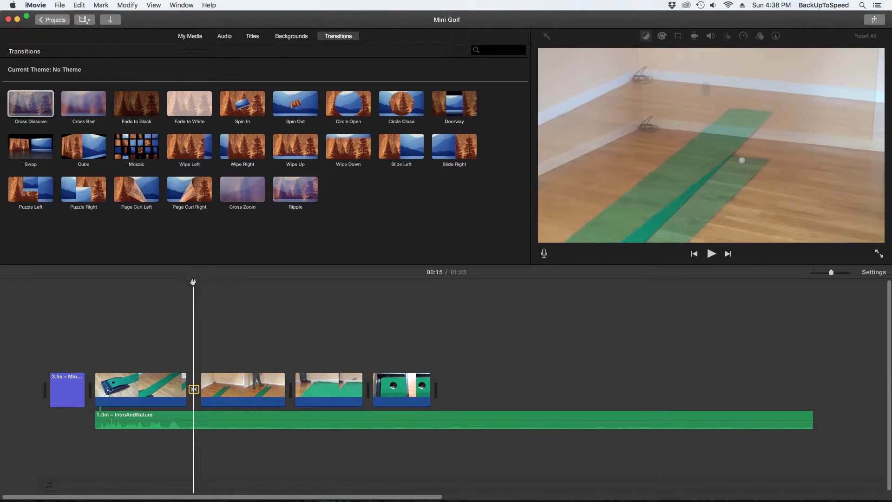
Step: Play through the Cross Dissolve between the golf course and golfer clips and inspect its duration setting
drag(193, 282, 219, 282)
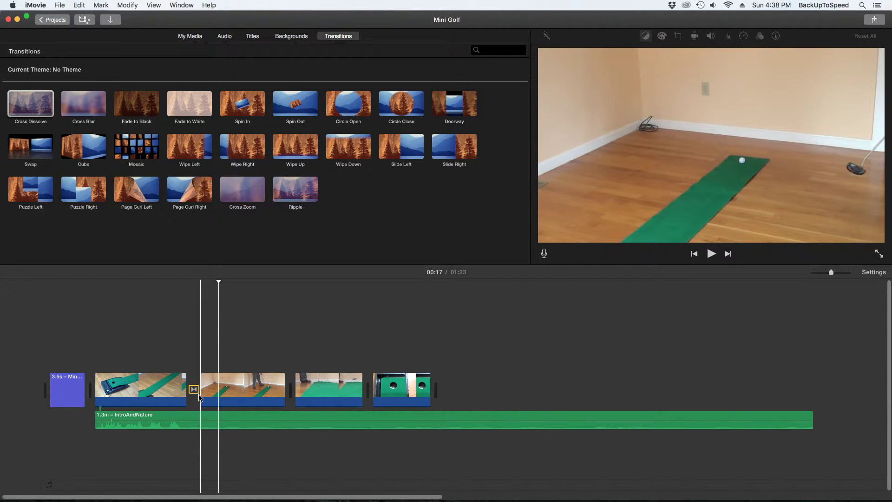
drag(219, 282, 158, 284)
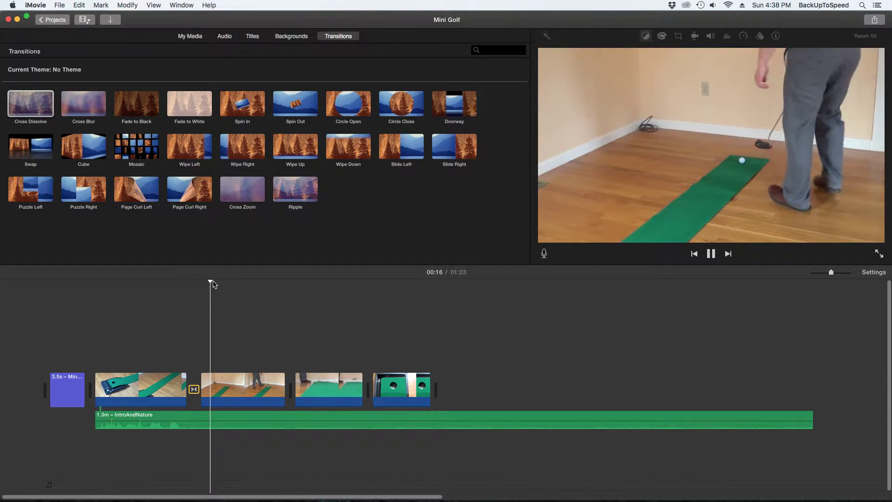
drag(196, 282, 168, 282)
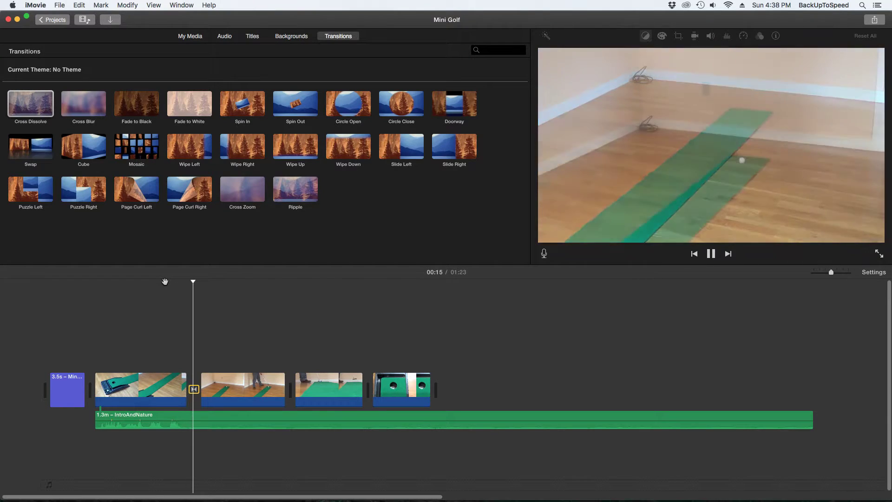
key(space)
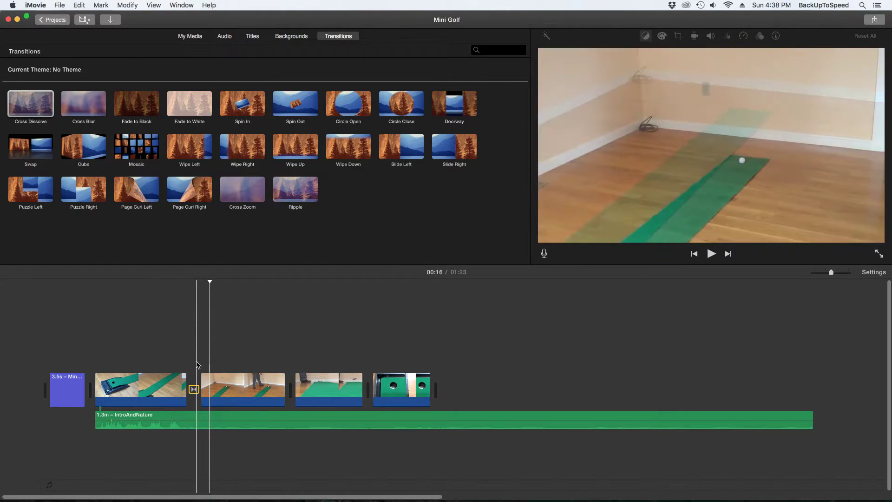
double_click(194, 389)
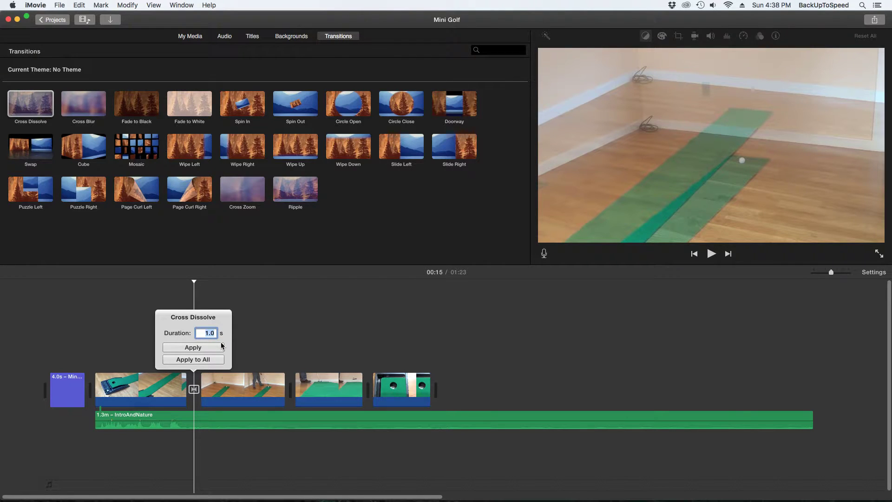
click(247, 342)
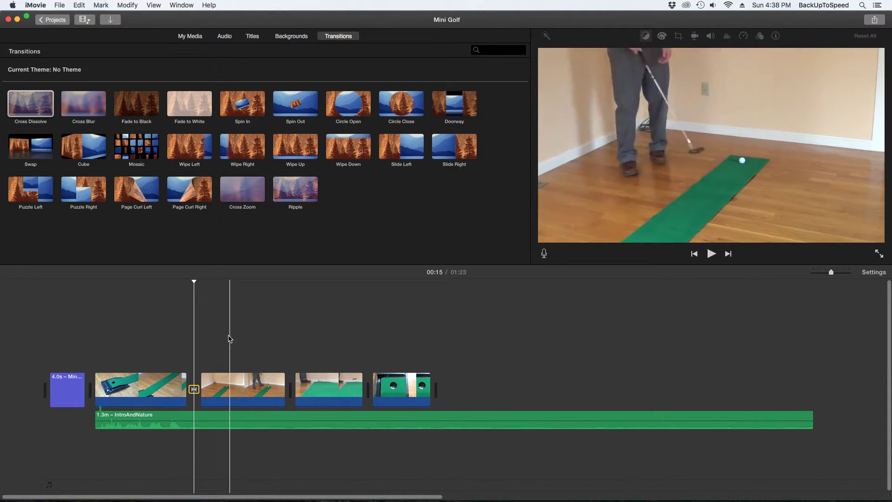
Step: Play the golfer clip into the low putt shot and shorten the golfer clip's end to 8.2 s
click(241, 338)
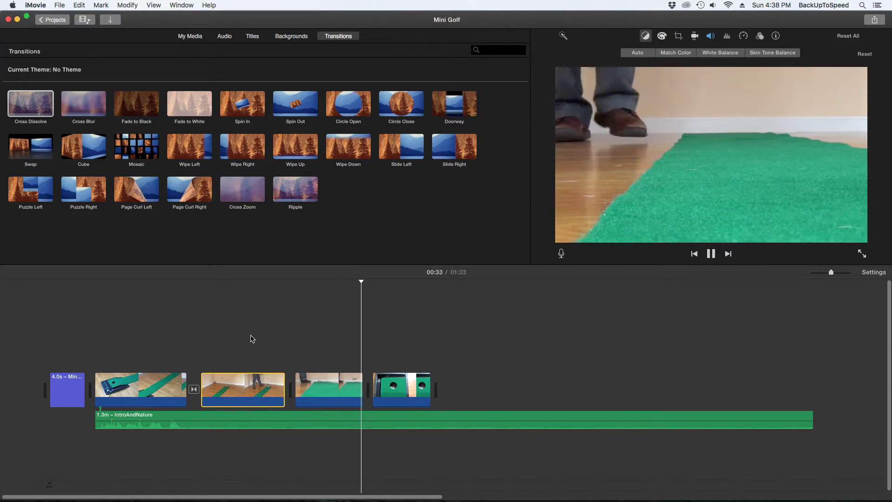
key(space)
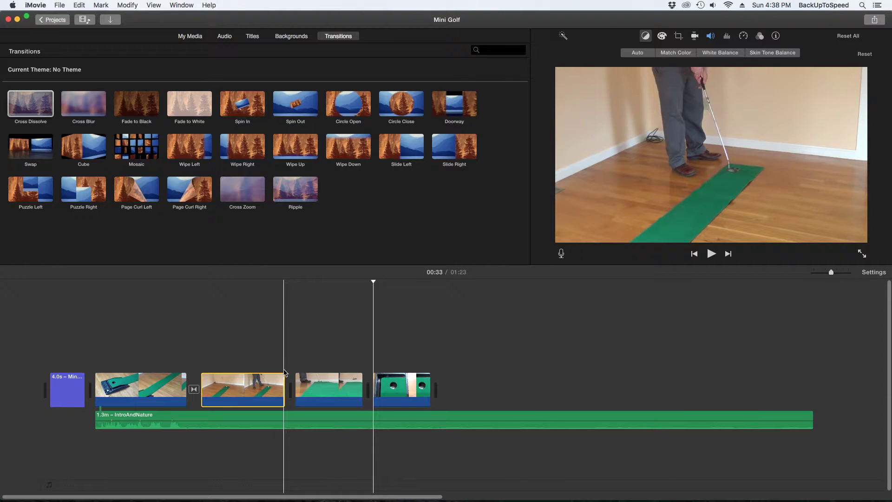
click(280, 382)
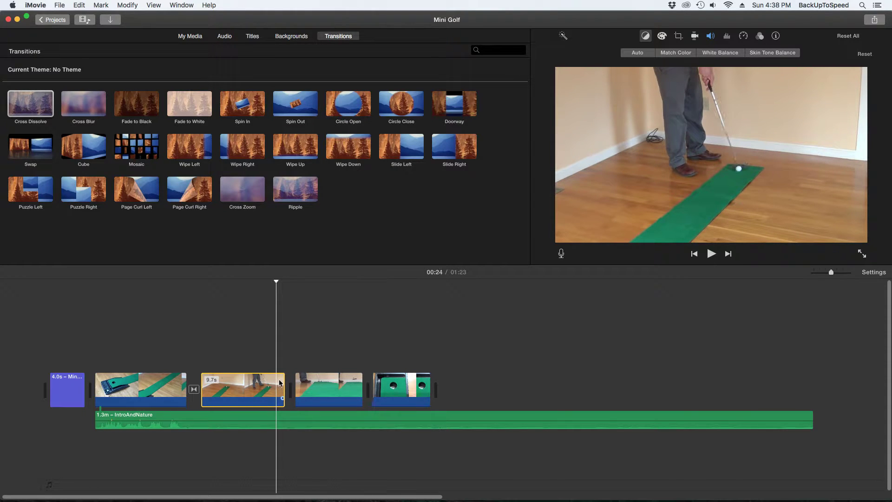
drag(283, 383, 269, 383)
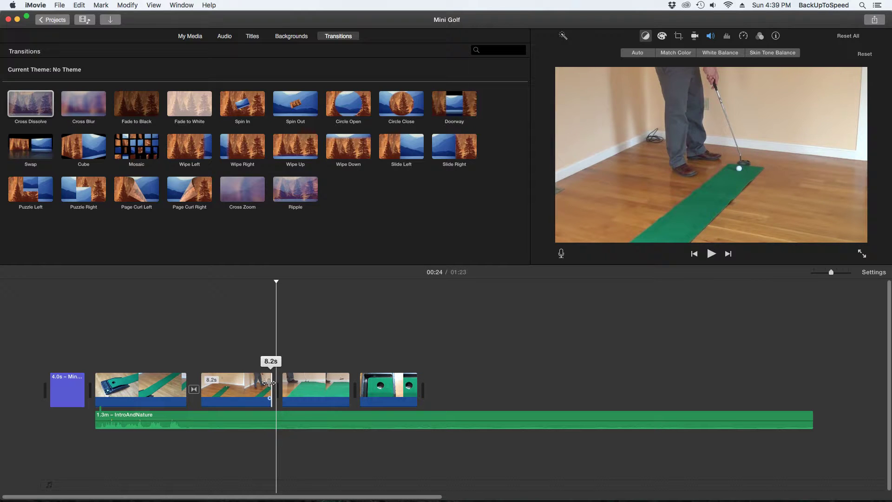
Step: Trim the start of the low putt clip to 4.2 s and play from the golfer clip through to the hole shot
drag(269, 382, 315, 385)
click(282, 385)
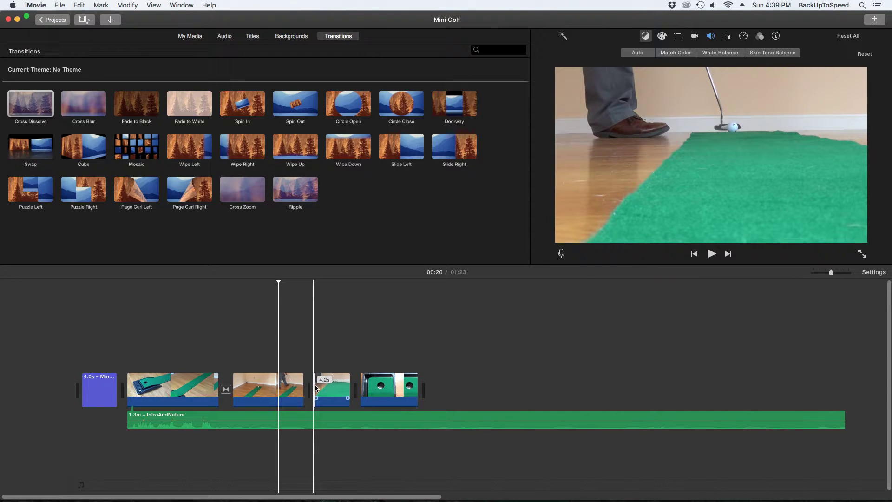
click(282, 380)
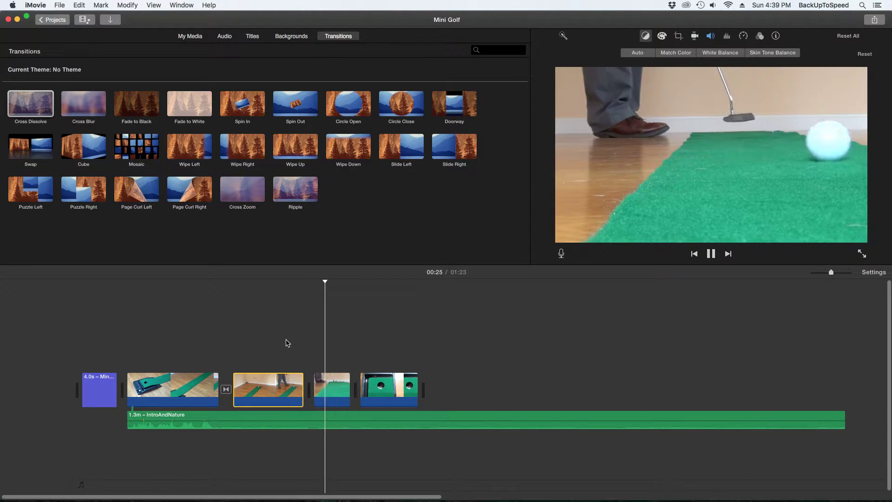
click(288, 343)
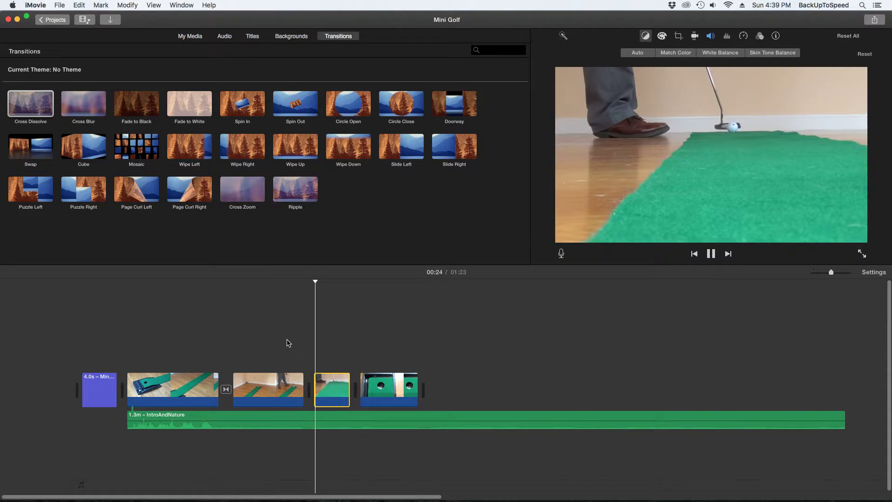
click(288, 343)
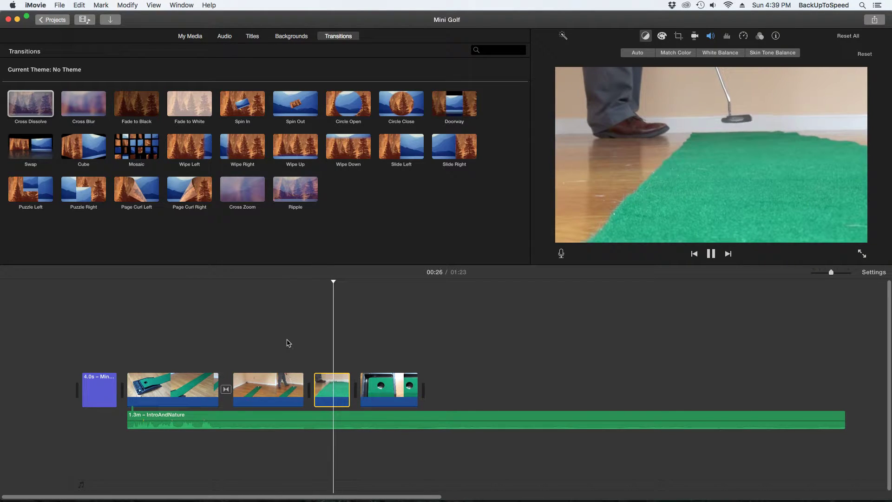
click(288, 343)
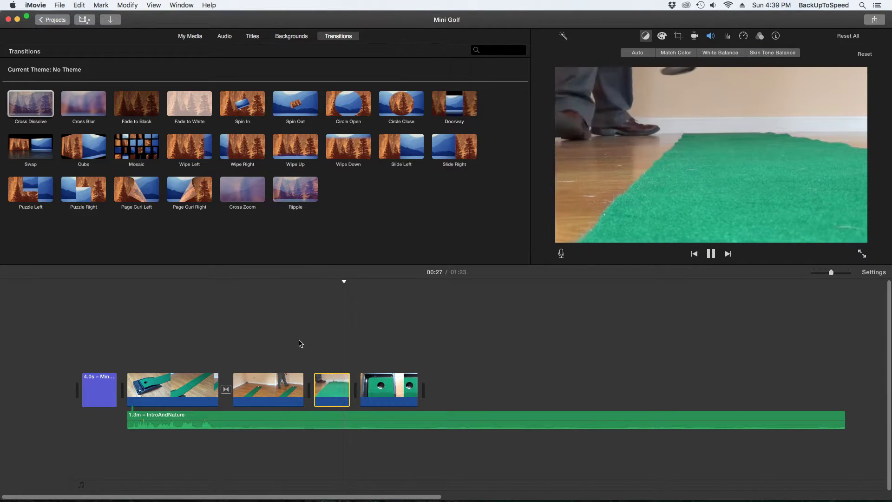
click(313, 343)
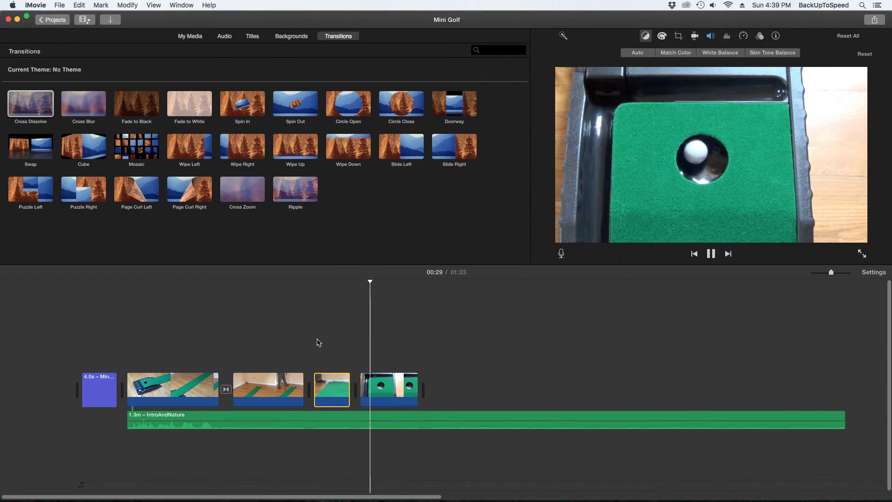
Step: Shorten the end of the low putt clip to 1.7 s and replay the cuts from the golfer clip to the hole shot
click(343, 383)
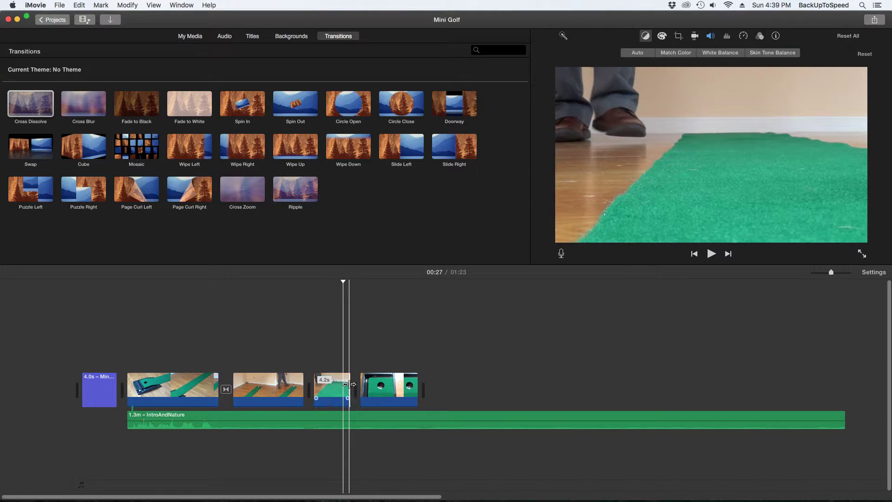
drag(350, 384, 317, 387)
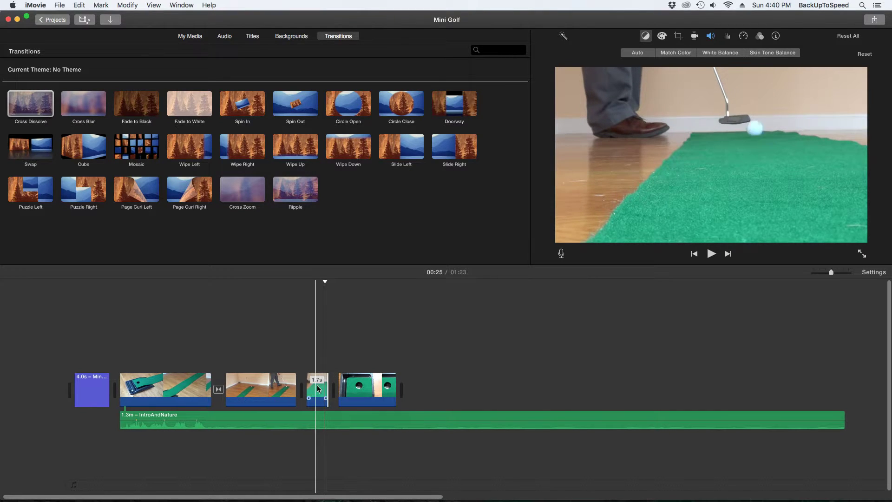
click(277, 343)
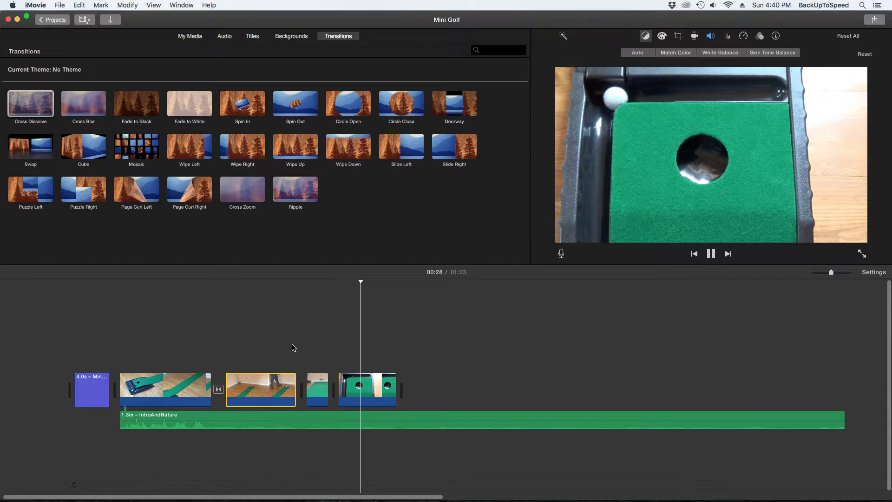
key(space)
click(286, 342)
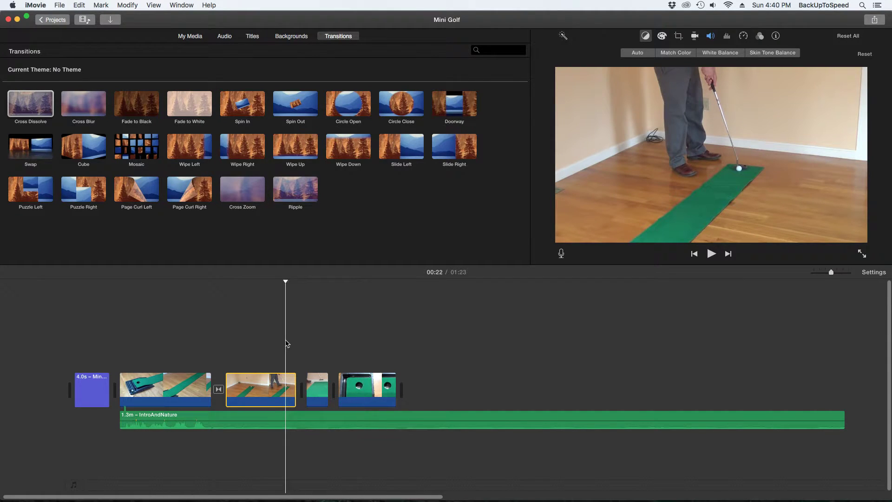
key(space)
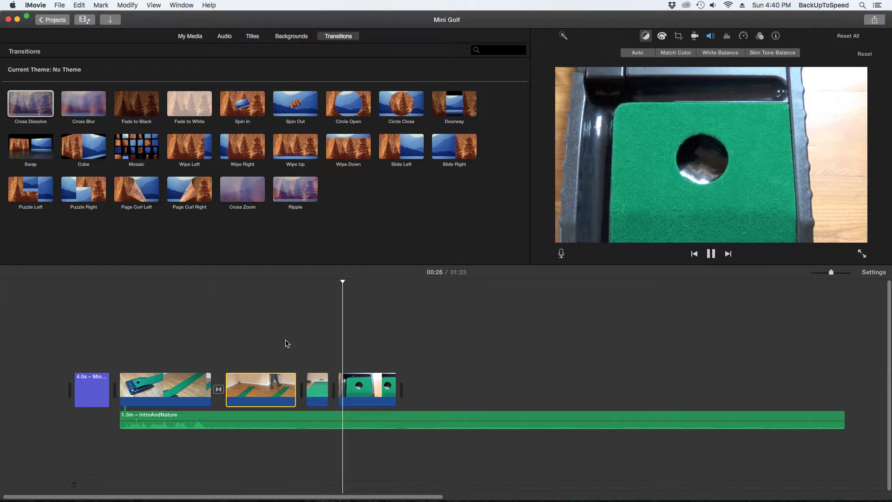
click(275, 340)
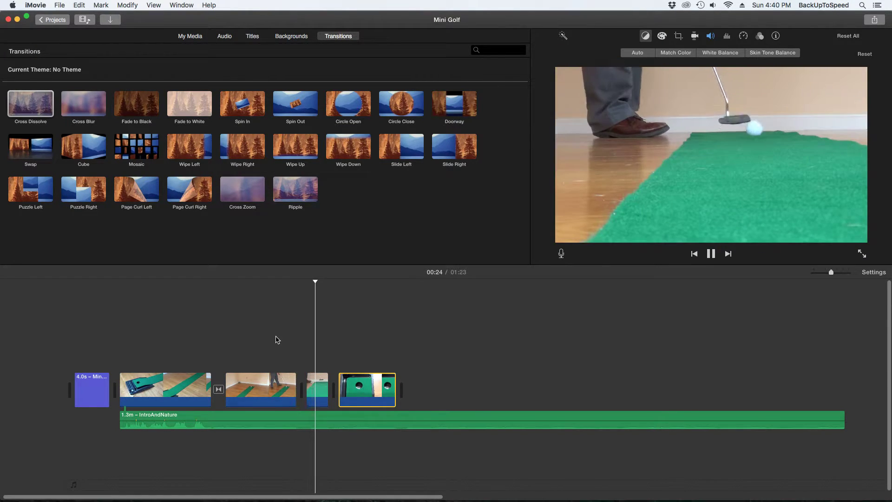
key(space)
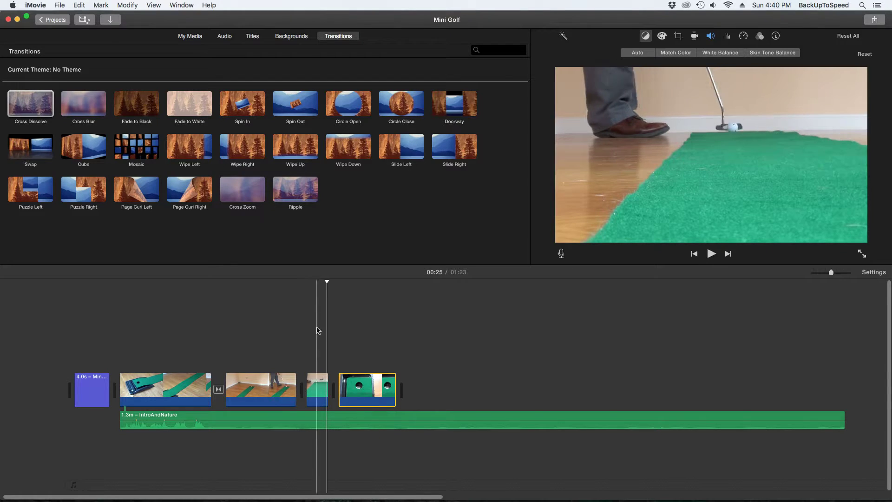
Step: Attach the selected 0.5 s section of the short audio clip beneath the low putt clip at the stroke and play it back
click(191, 38)
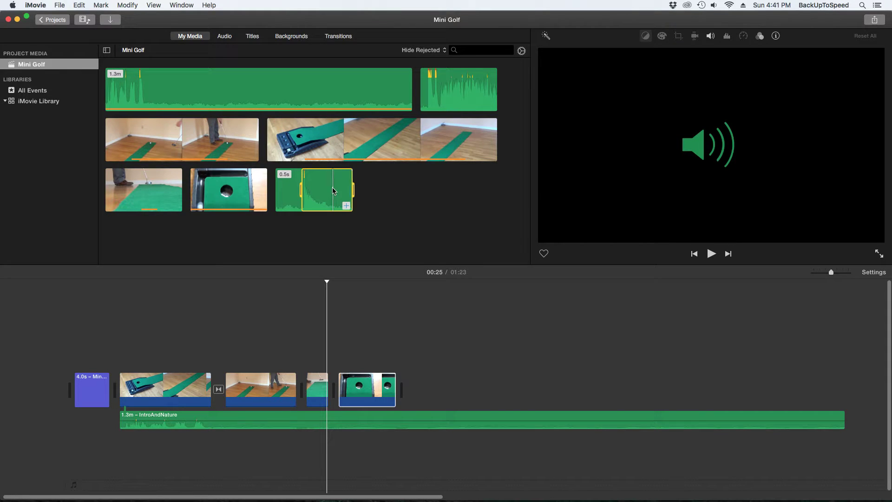
drag(338, 235, 313, 447)
key(space)
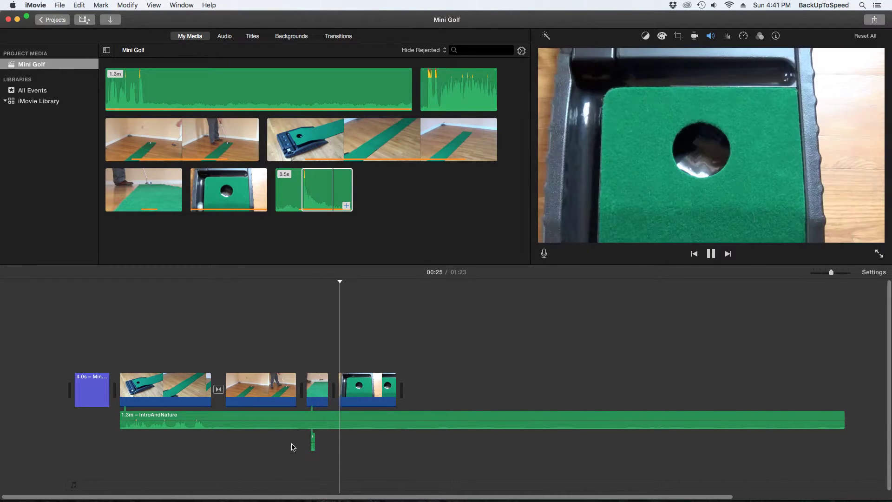
click(292, 444)
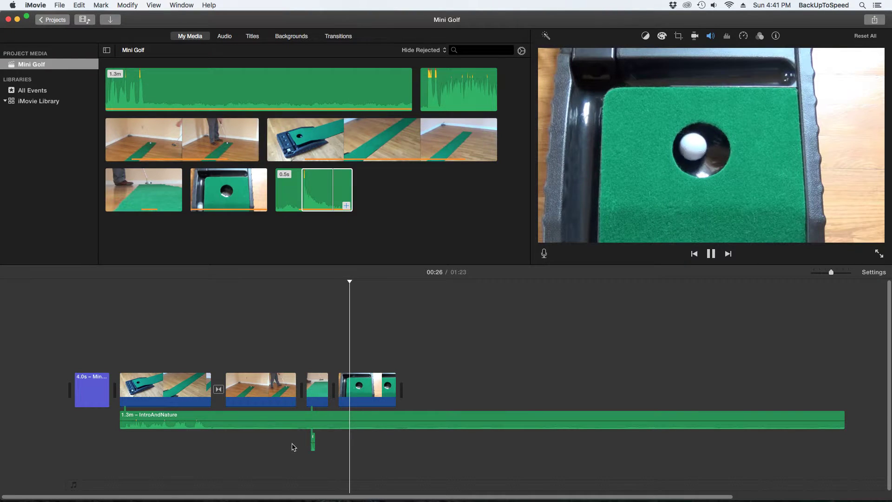
key(space)
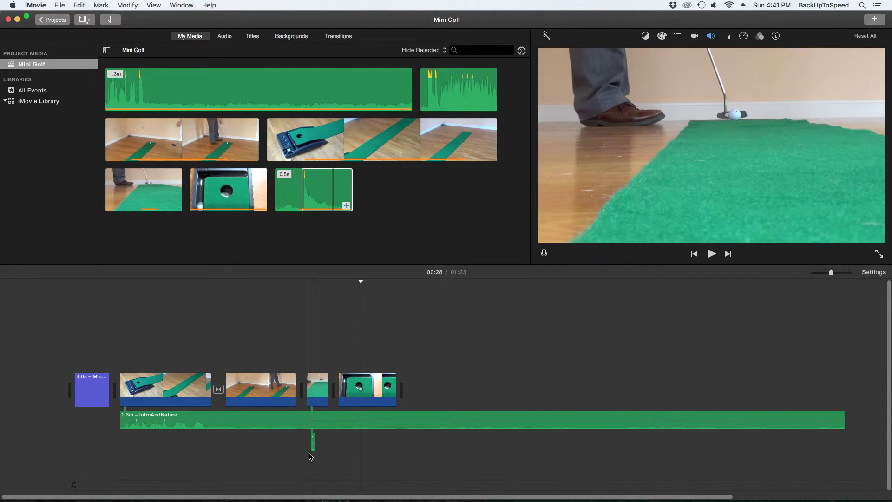
Step: Play from the putt stroke into the hole shot and trim the start of the hole clip slightly
key(space)
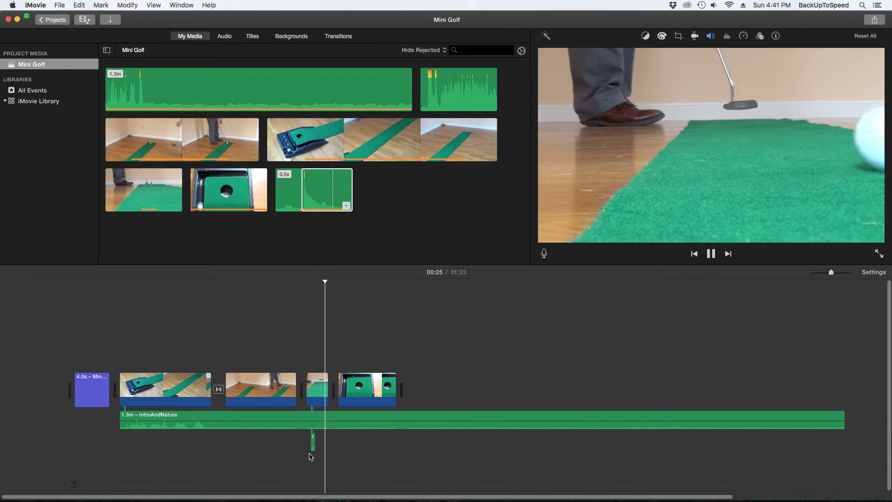
key(space)
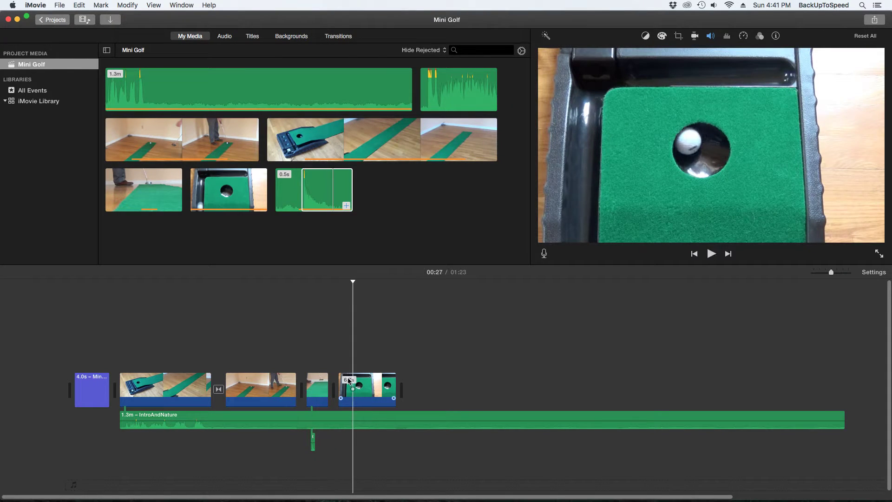
click(348, 388)
drag(340, 385, 342, 385)
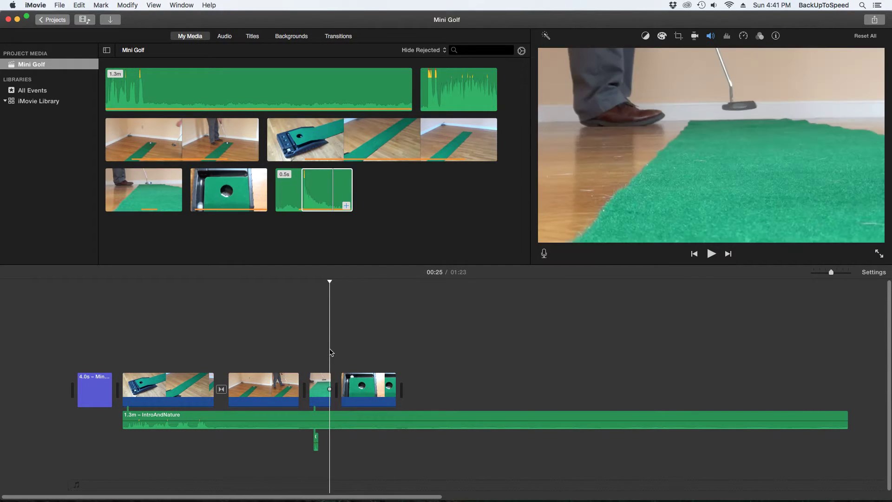
Step: Play through the hole clip in short bursts and examine when the ball drops into the hole and when the shot should end
key(space)
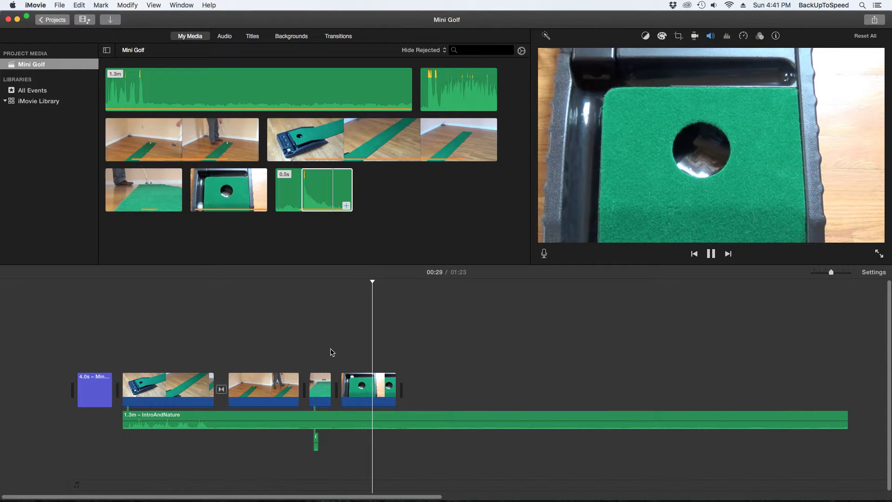
key(space)
key(space)
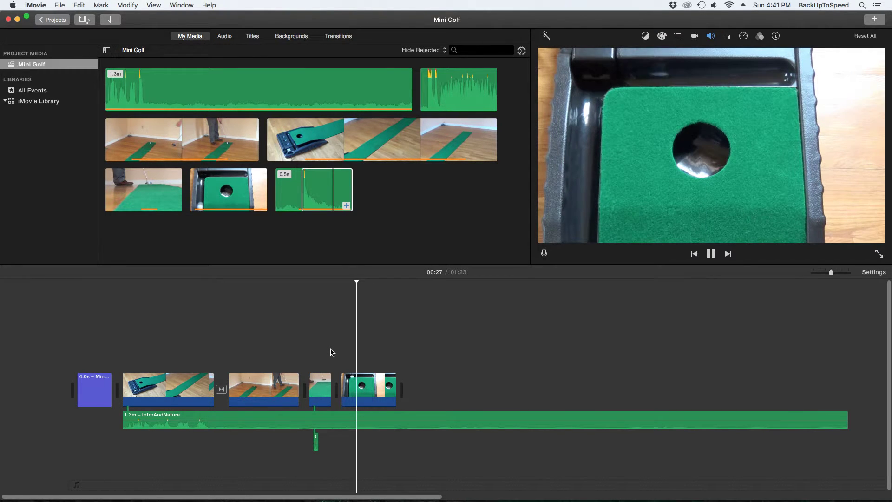
key(space)
key(space)
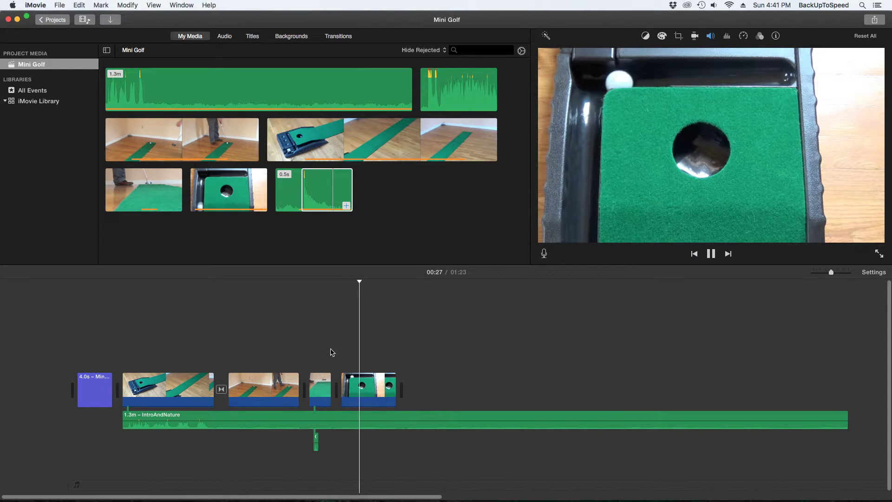
key(space)
key(space)
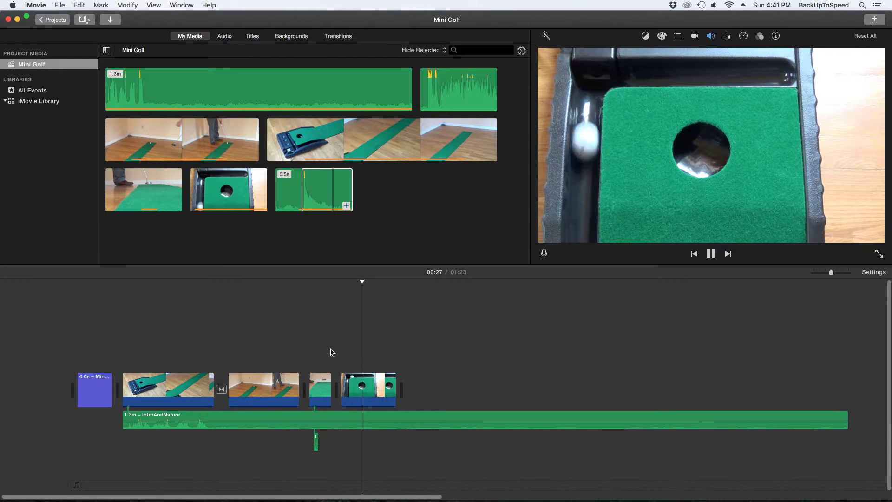
key(space)
key(space)
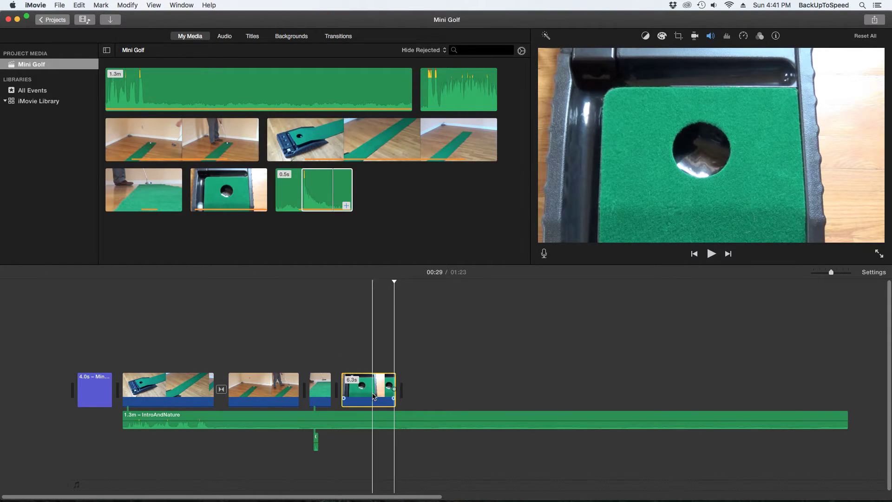
Step: Shorten the end of the hole clip to 3.9 s and replay the ending
drag(395, 385, 365, 380)
key(space)
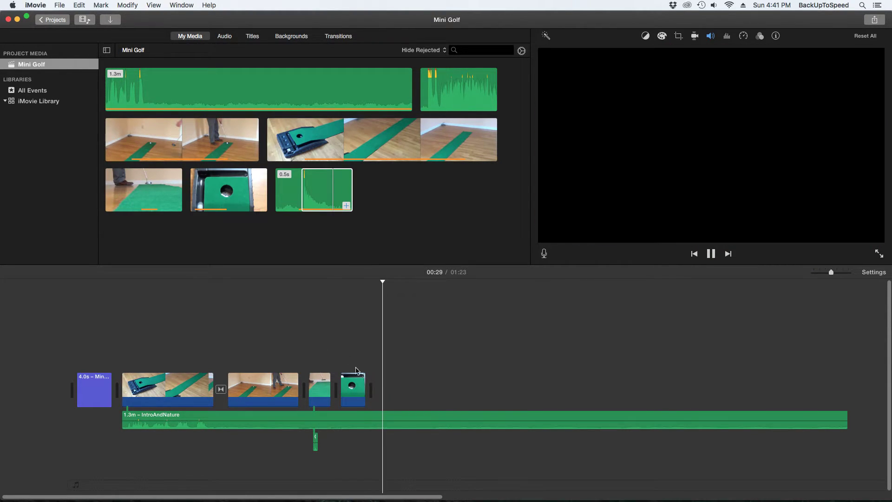
key(space)
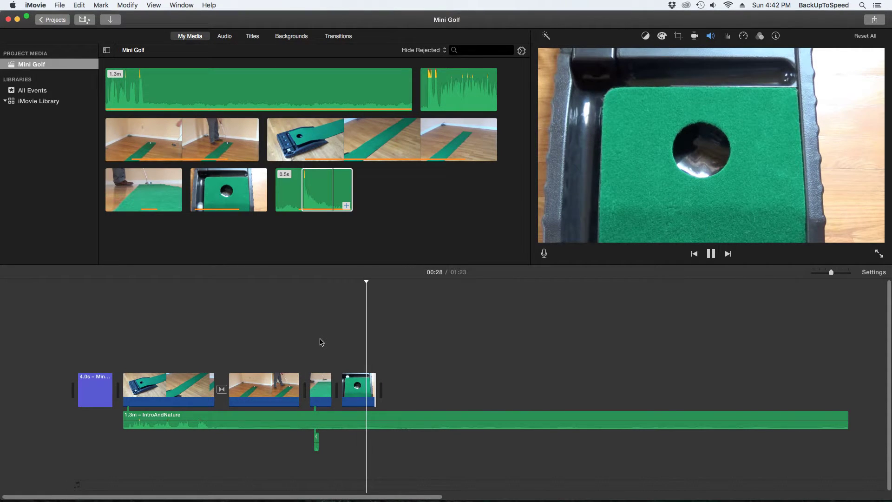
key(space)
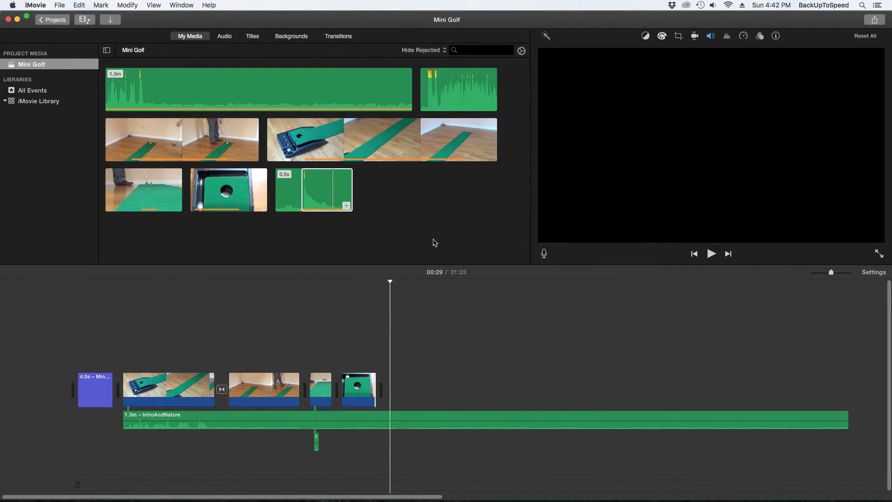
Step: Attach a section of the SinkAndClap audio of about 5.2 s beneath the start of the hole clip and play it back
click(443, 103)
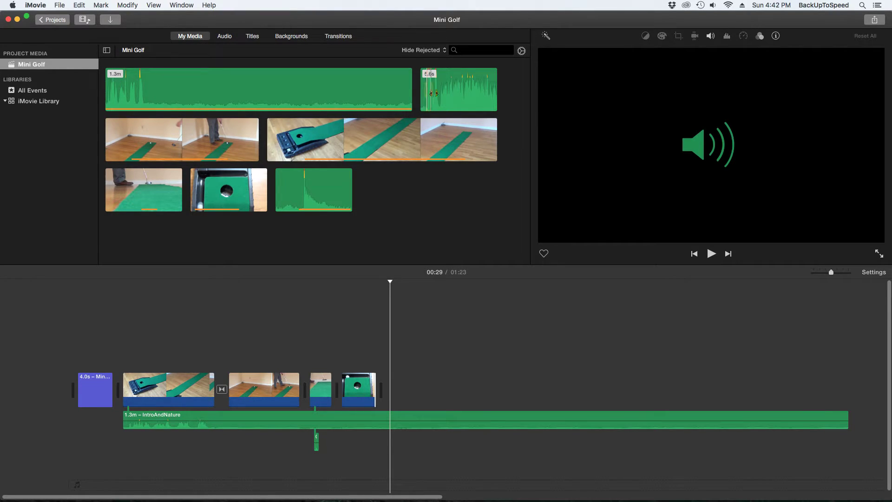
drag(433, 93, 509, 102)
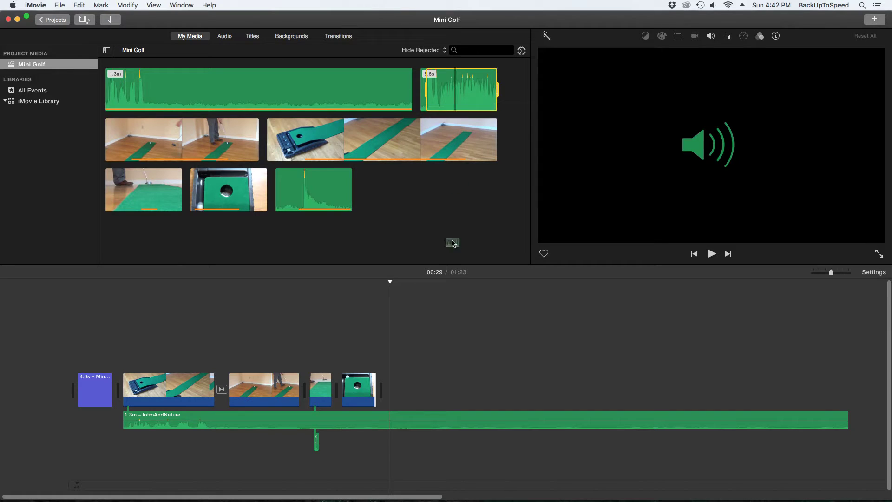
drag(452, 243, 342, 444)
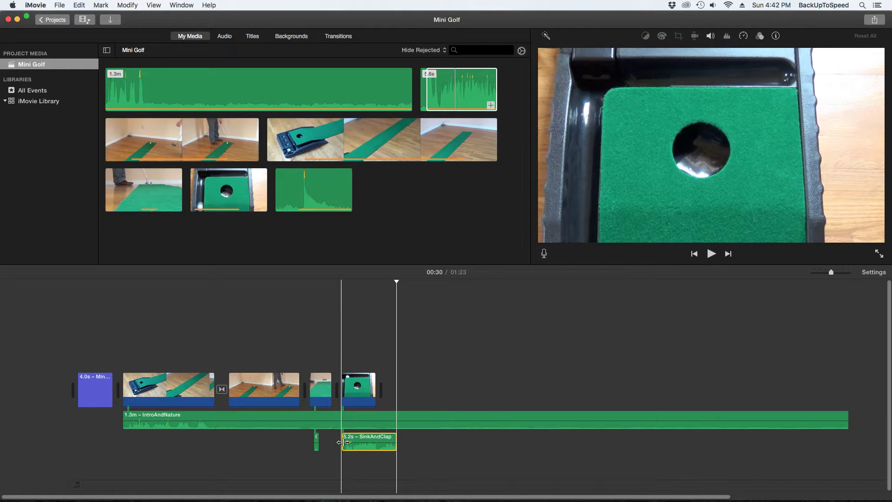
click(327, 305)
key(space)
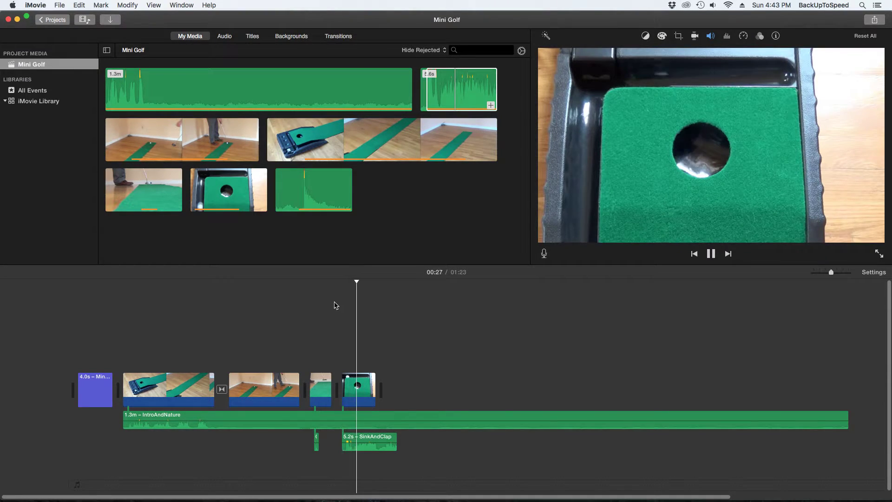
key(space)
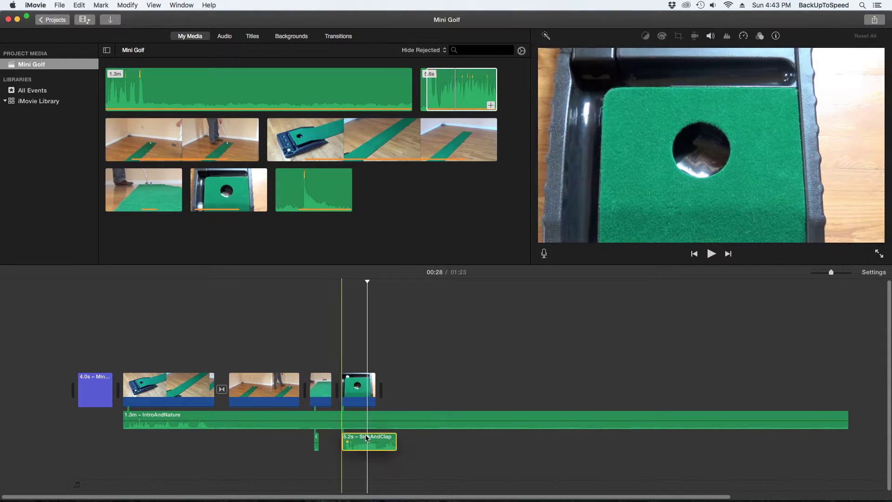
Step: Shift the SinkAndClap audio slightly later under the hole clip to match the ball drop and replay the ending
drag(362, 437, 367, 438)
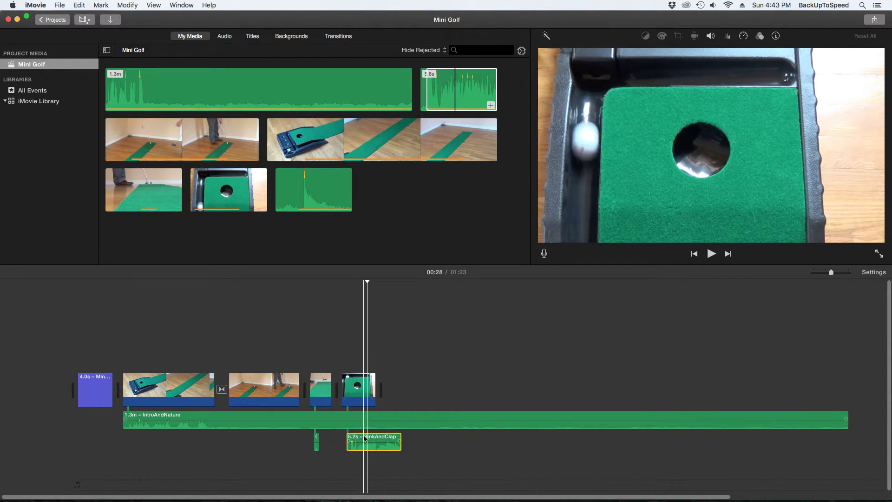
drag(364, 437, 363, 437)
key(space)
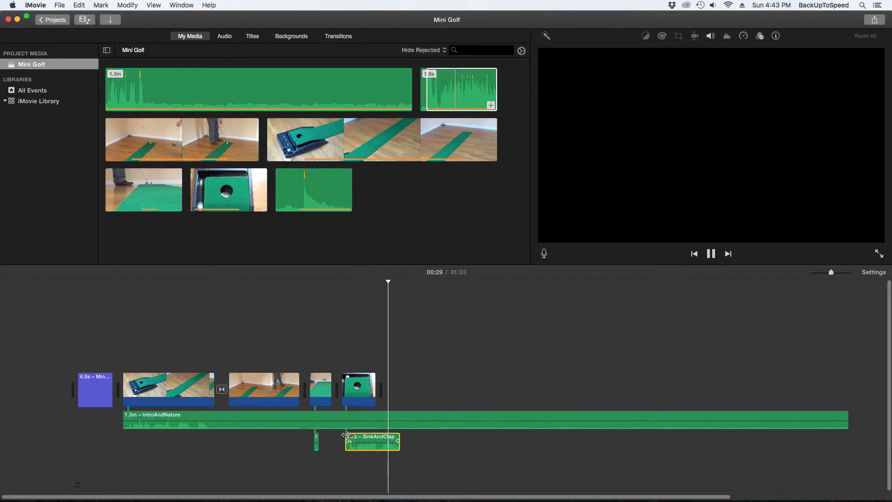
click(342, 338)
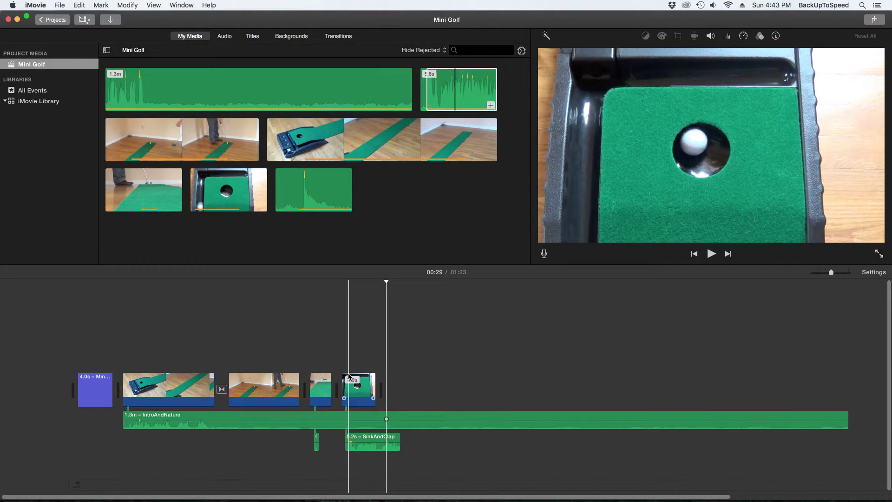
key(space)
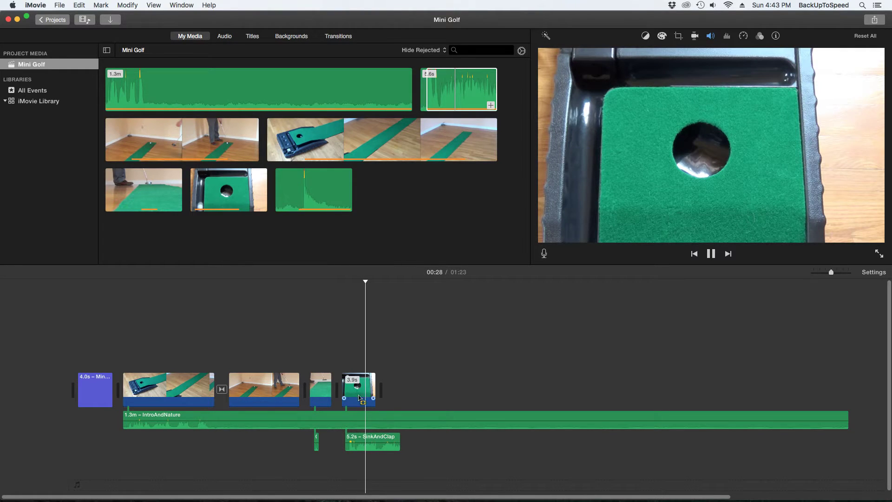
click(338, 364)
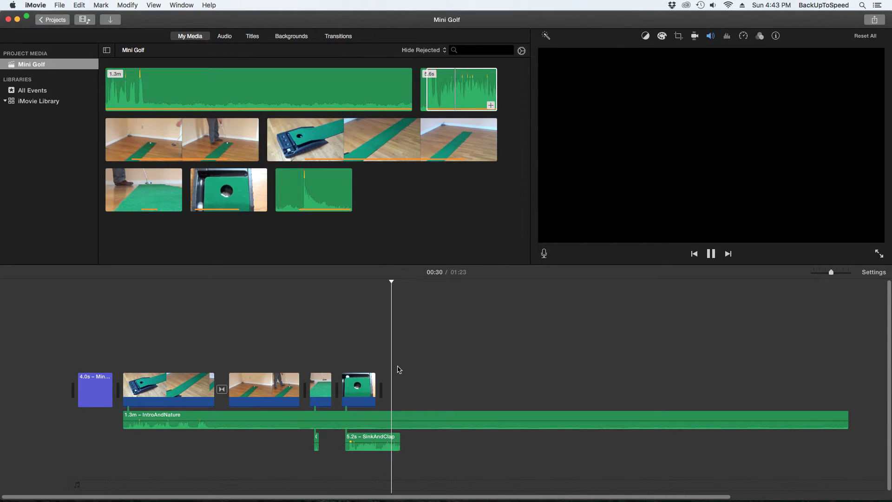
Step: Trim the end of the IntroAndNature background audio to 27.1 s so it ends with the SinkAndClap audio
key(space)
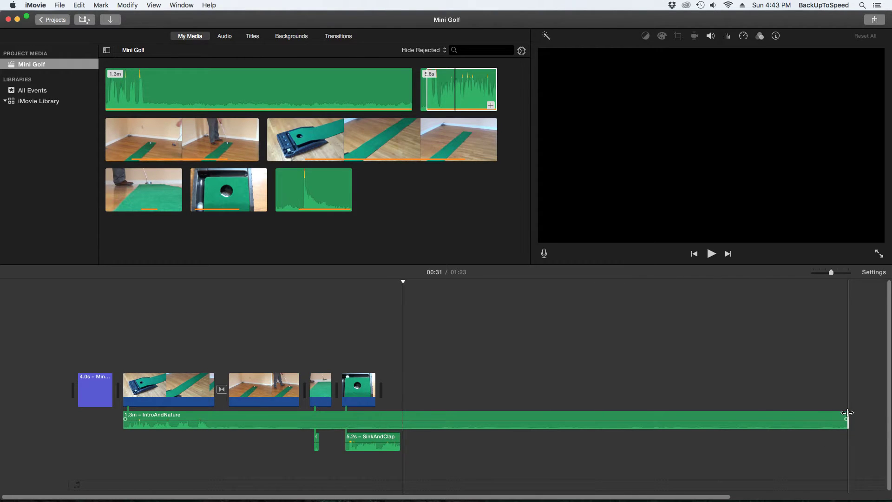
drag(847, 412, 399, 417)
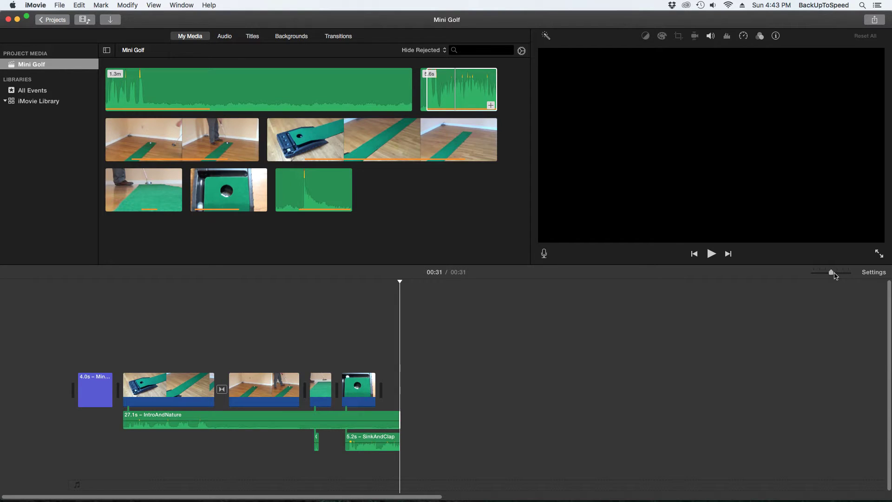
Step: Fine-tune the SinkAndClap audio's start under the hole clip in small shifts, replaying each time, to match the sound to the ball drop
drag(835, 275, 844, 276)
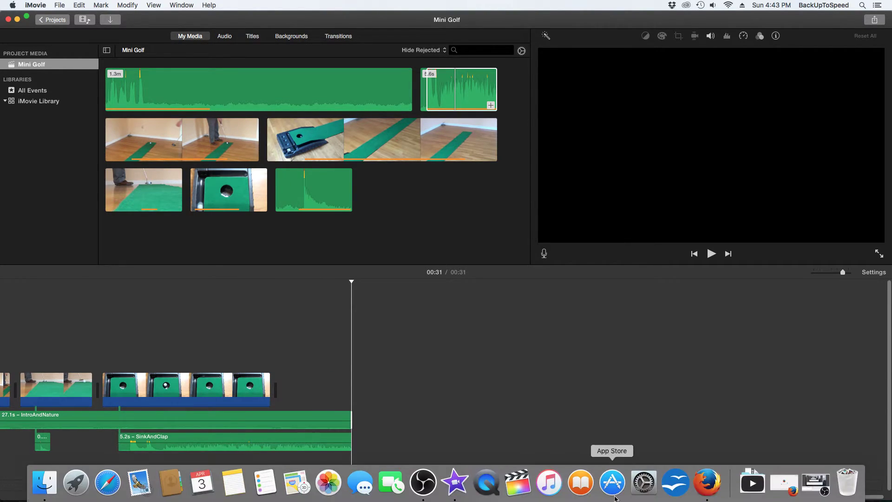
drag(604, 498, 458, 496)
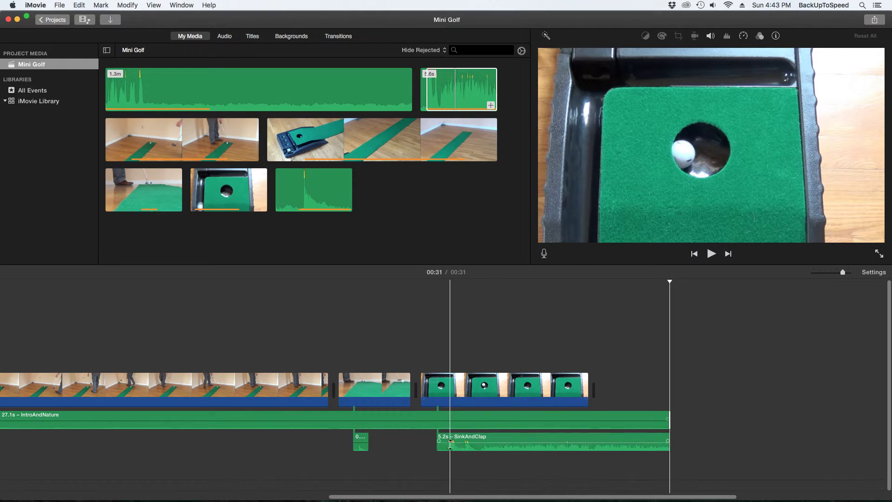
drag(466, 439, 459, 437)
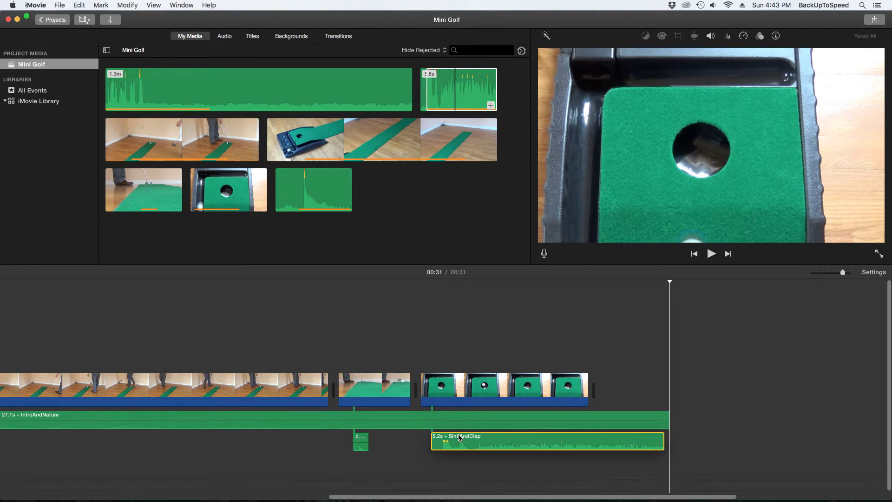
key(space)
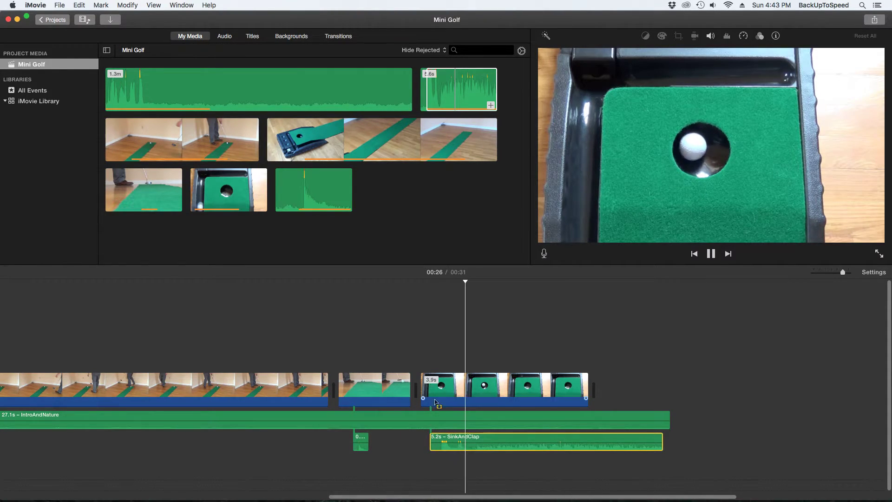
key(space)
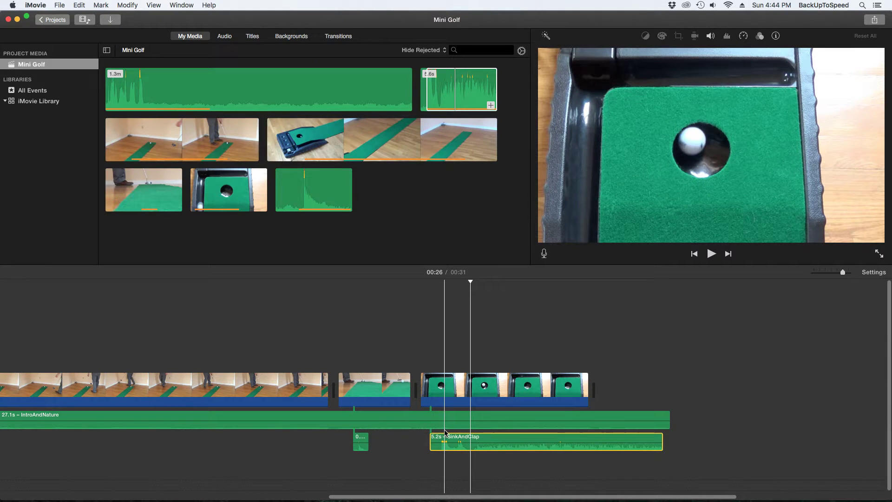
drag(450, 436, 457, 437)
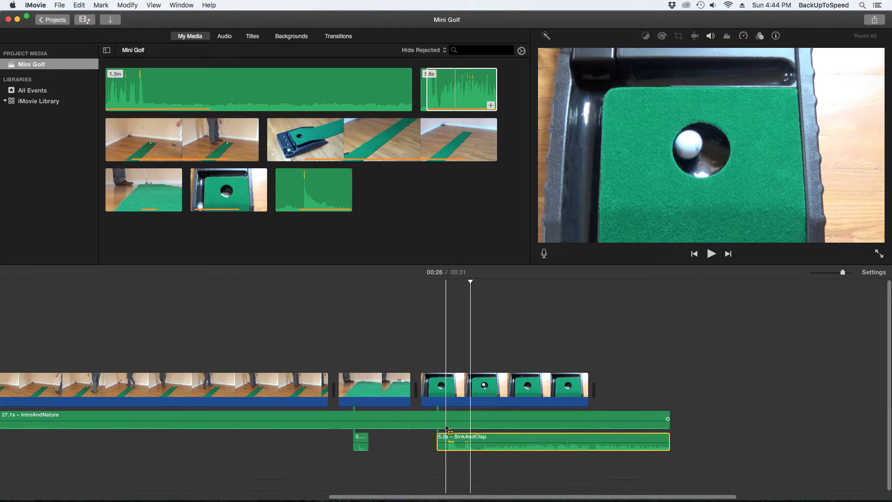
click(430, 439)
key(space)
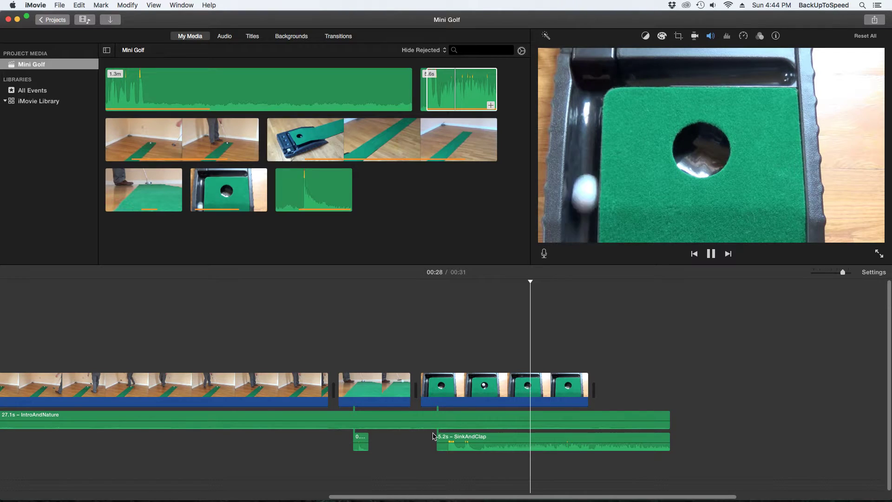
key(space)
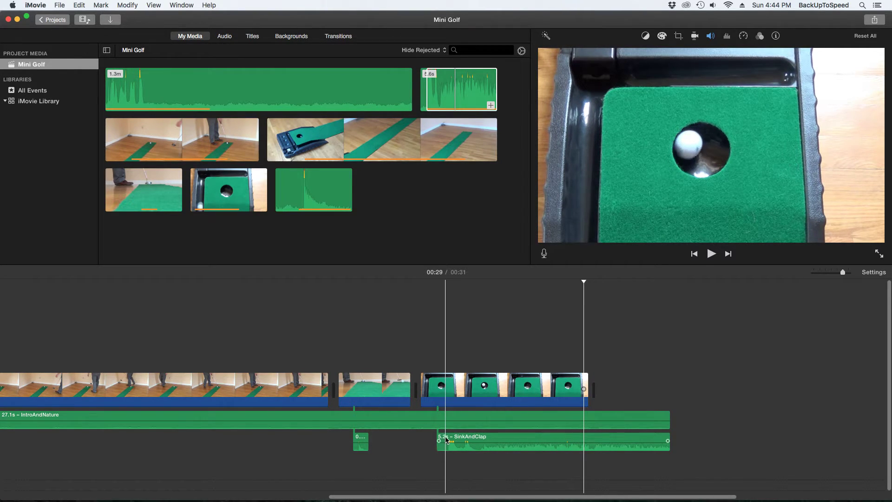
drag(450, 440, 445, 441)
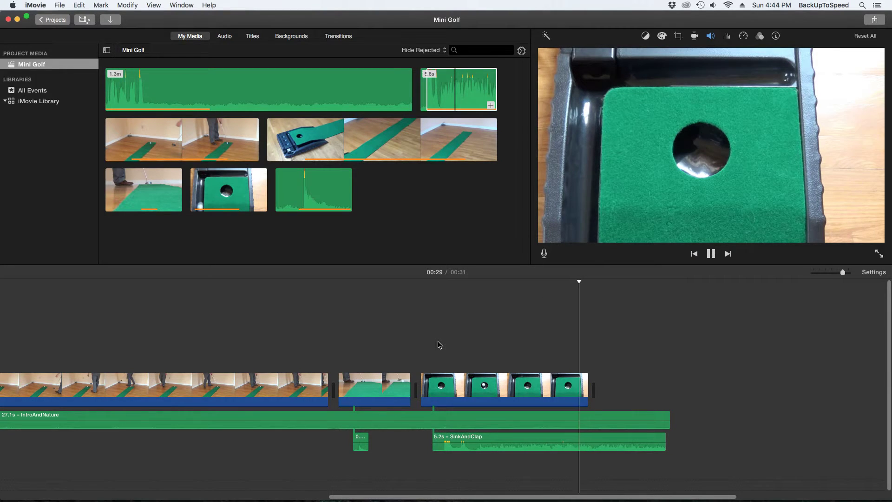
key(space)
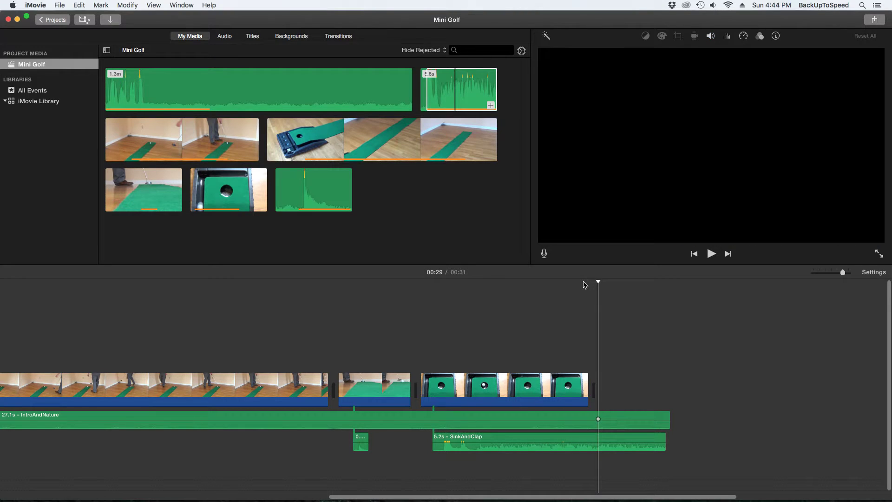
Step: Add a freeze frame at the end of the hole clip, shorten it to end with the audio clips, and play the result
click(585, 282)
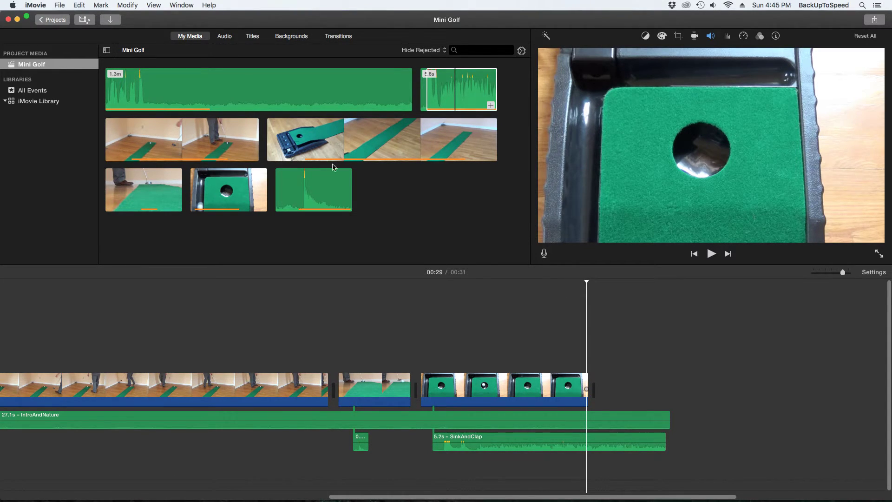
click(126, 5)
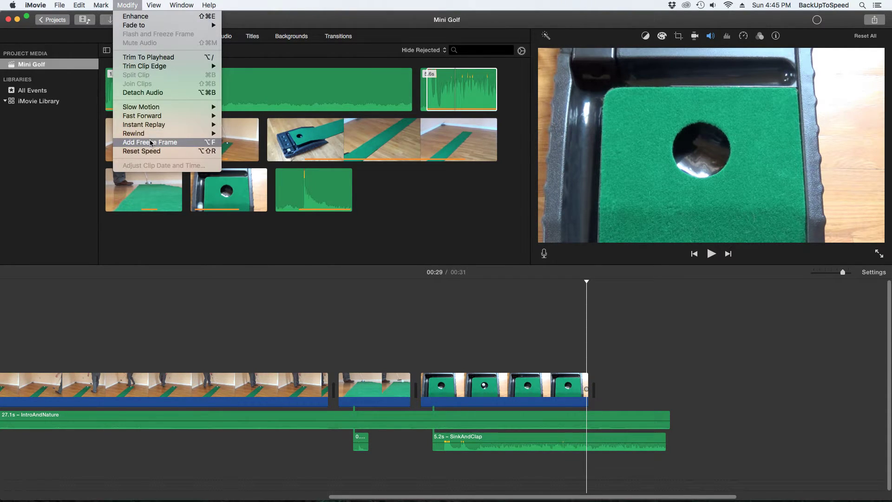
click(186, 144)
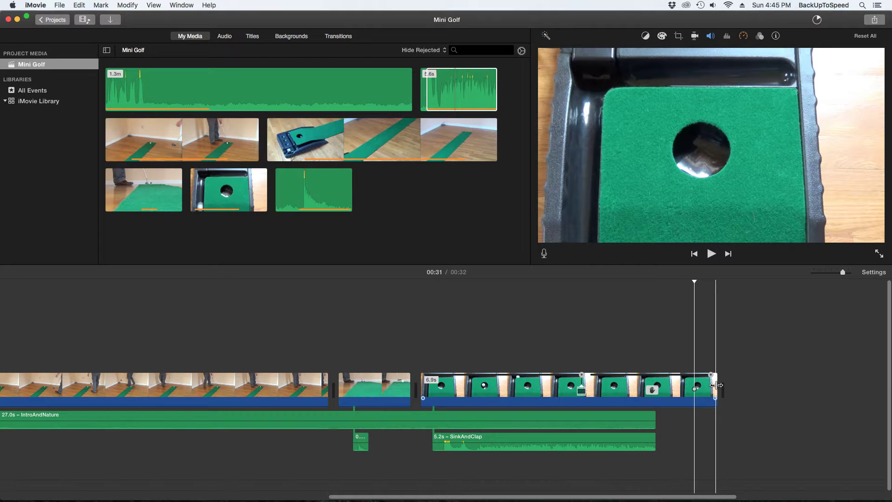
drag(715, 385, 655, 385)
key(space)
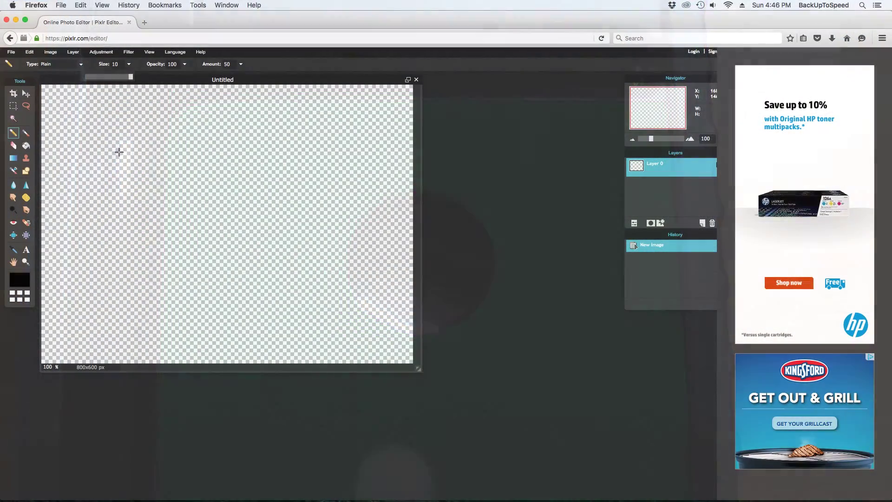
Step: Switch to the Pixlr editor in Firefox and draw a black left-pointing arrow outline on the transparent 800x600 px canvas
mouse_move(121, 151)
mouse_down()
mouse_move(72, 178)
mouse_move(118, 206)
mouse_move(122, 183)
mouse_move(185, 185)
mouse_move(192, 171)
mouse_move(188, 159)
mouse_move(118, 164)
mouse_move(119, 151)
mouse_up()
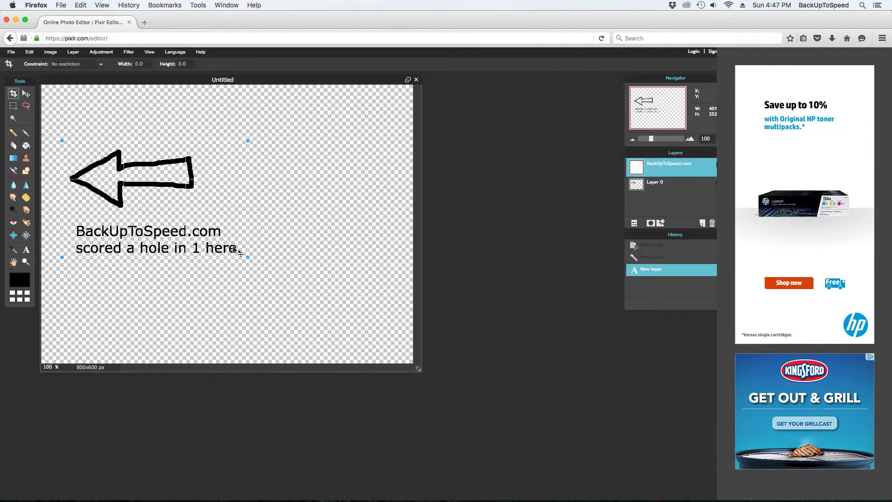
Step: Crop the image around the arrow and caption, and shrink the picture-in-picture overlay in iMovie to fit just beside the hole
key(Return)
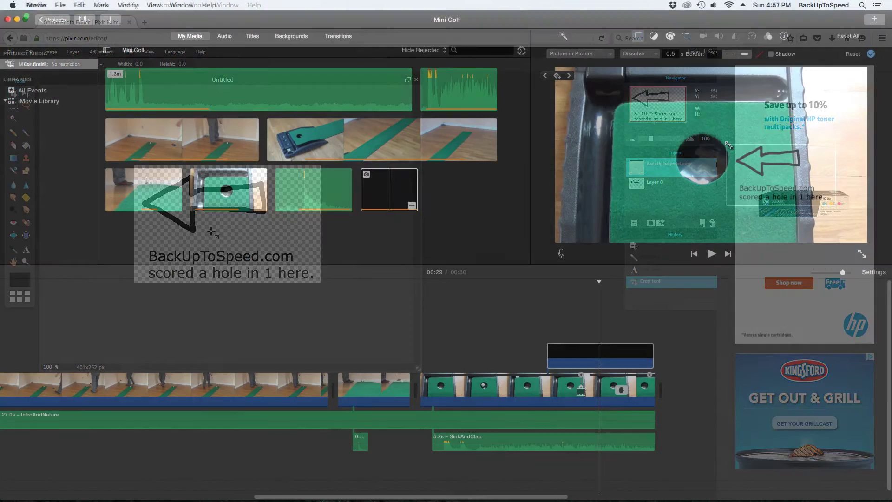
drag(775, 182, 750, 177)
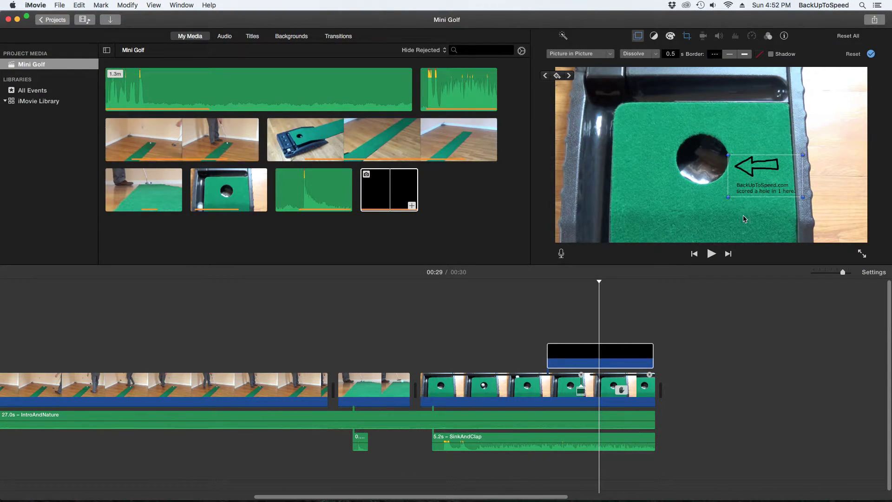
key(space)
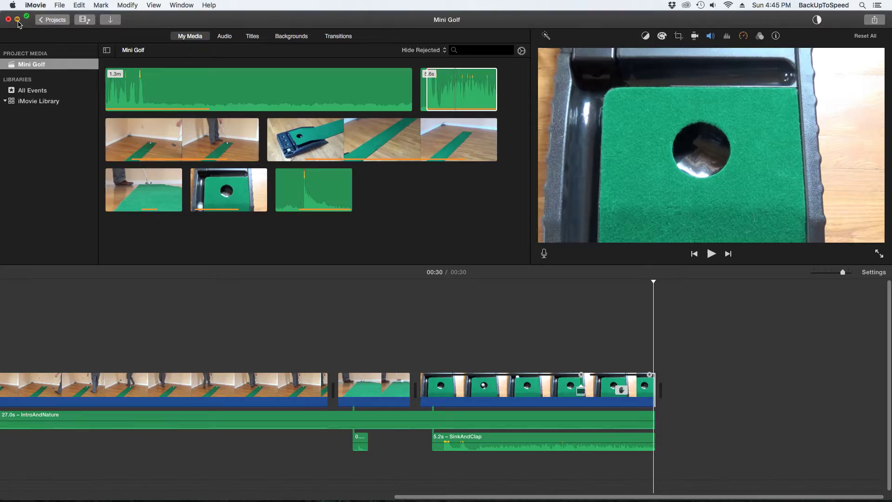
Step: Minimize iMovie, go to pixlr.com in Firefox, launch the Pixlr Editor web app and dismiss its welcome dialog
click(17, 20)
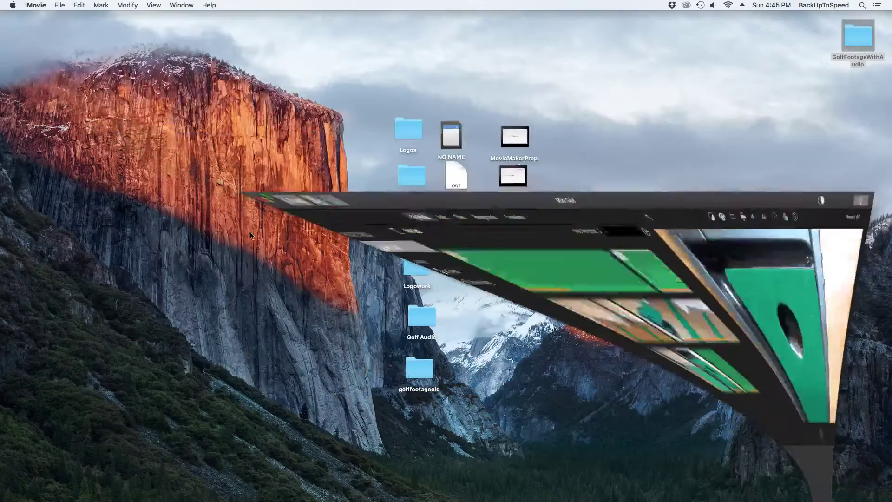
mouse_move(566, 500)
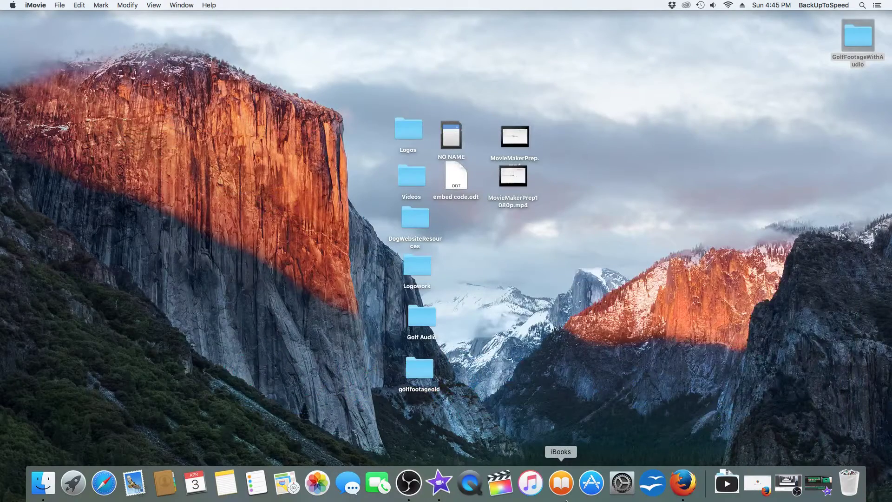
click(683, 483)
click(137, 38)
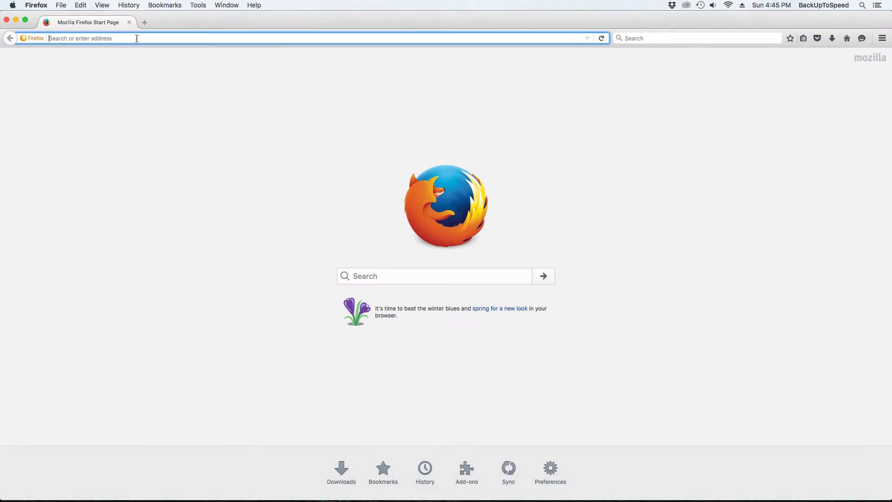
text(pixlr.com/)
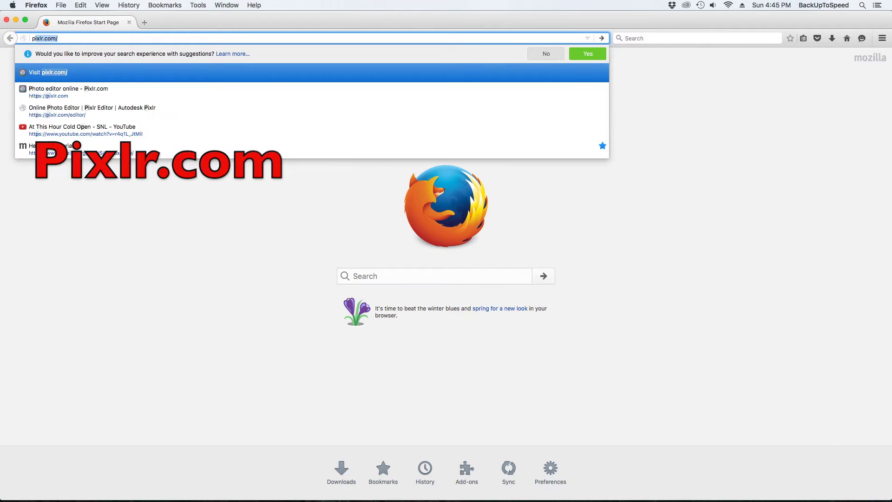
key(Return)
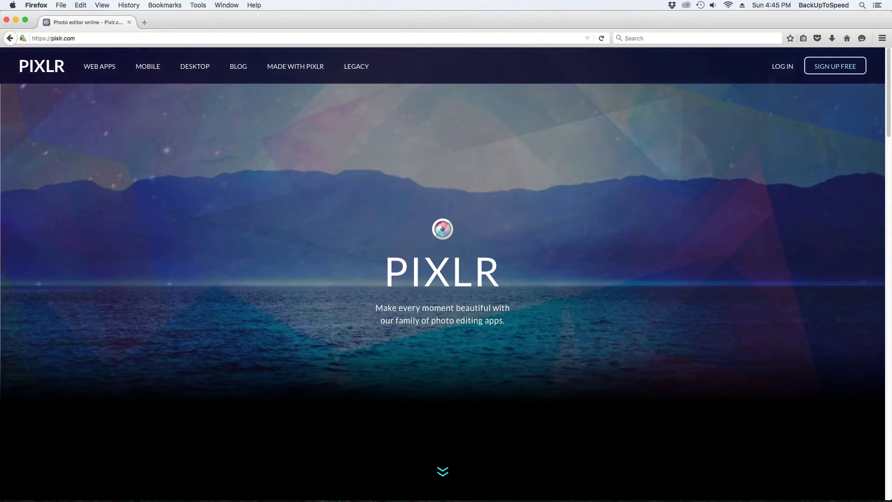
scroll(443, 279, down, 5)
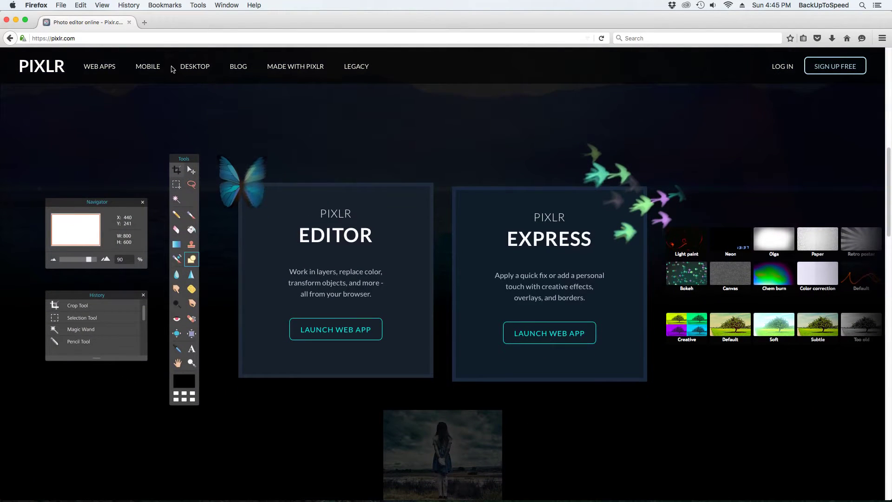
click(363, 341)
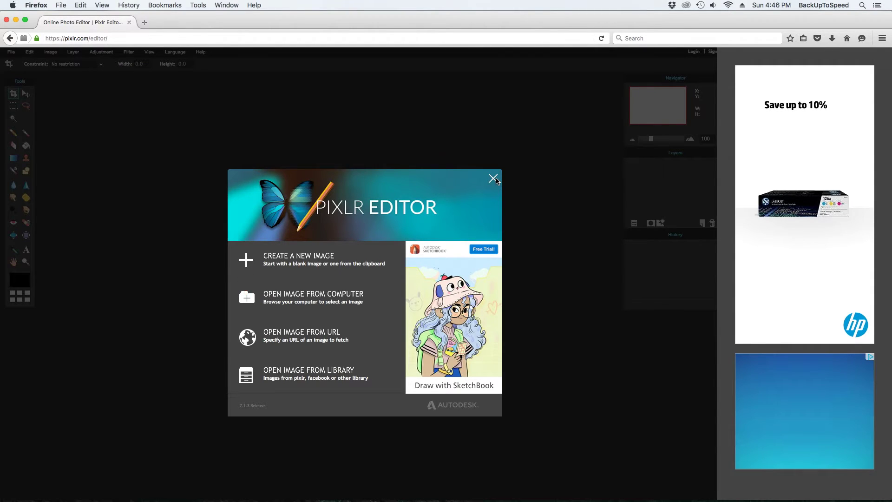
click(493, 178)
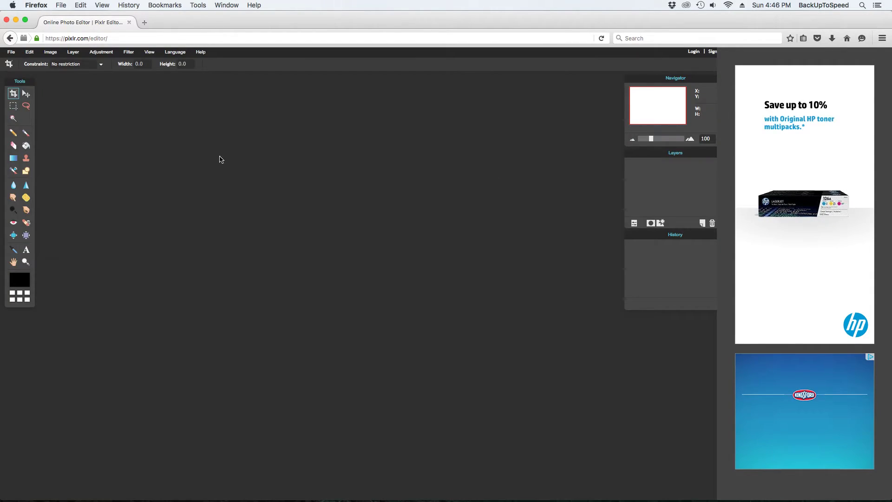
Step: Create a new 800 x 600 image with a transparent background
click(11, 52)
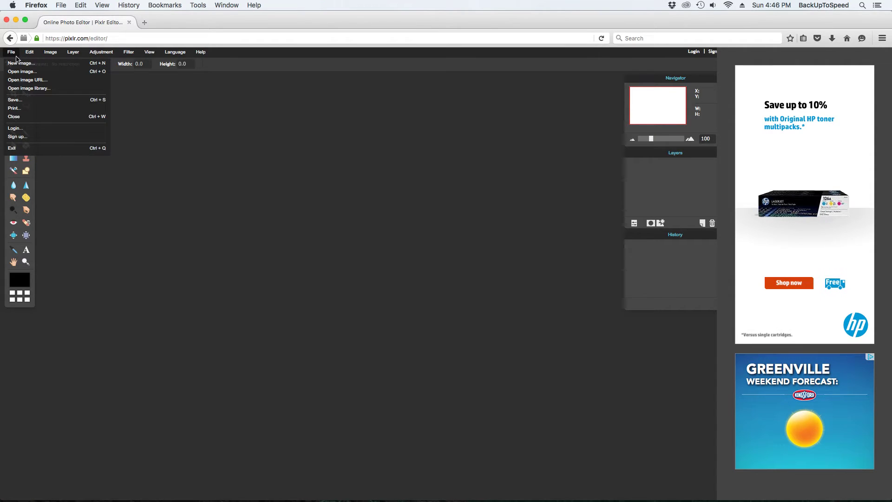
click(20, 63)
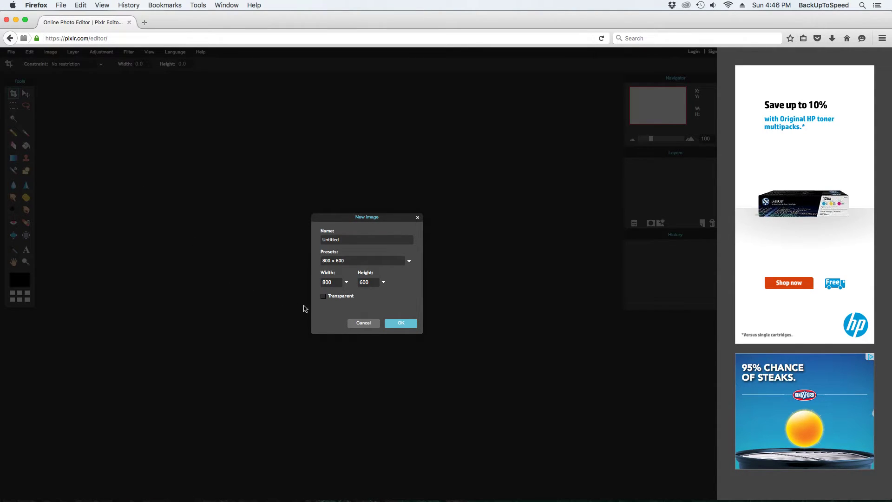
click(324, 297)
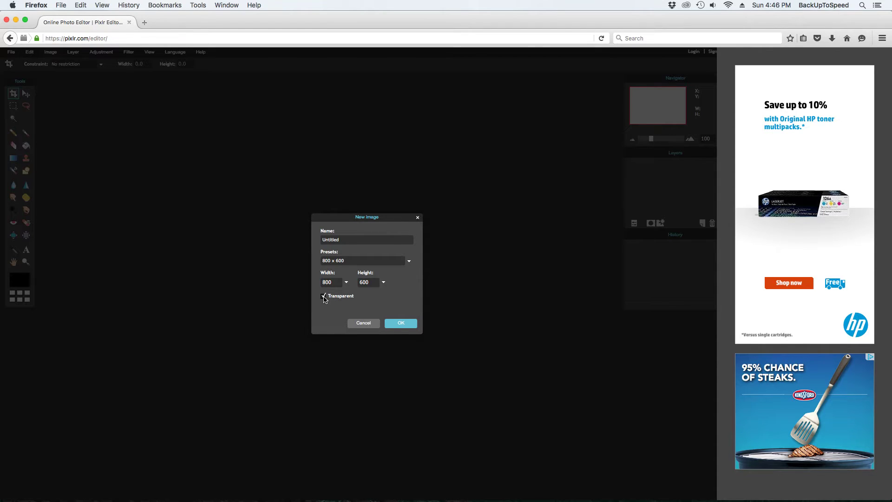
click(393, 322)
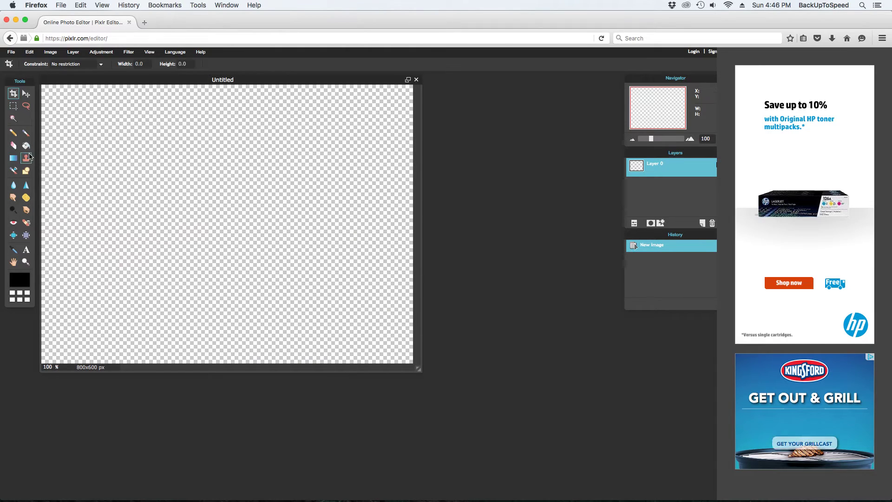
Step: Draw a black left-pointing arrow outline on the canvas with the Pencil tool set to type Plain and size 10
click(14, 136)
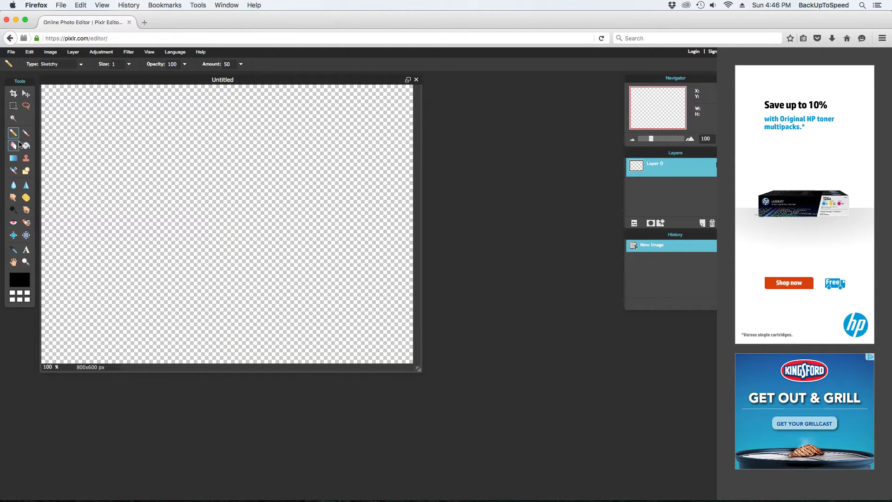
click(81, 65)
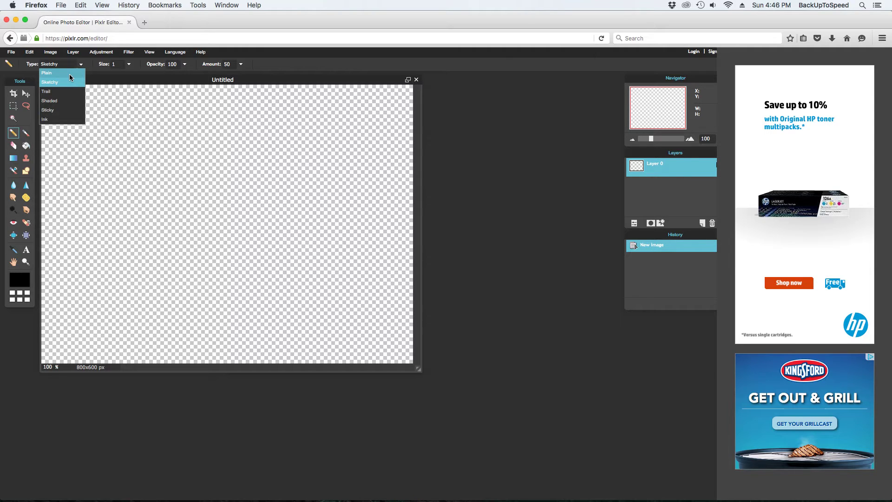
click(70, 73)
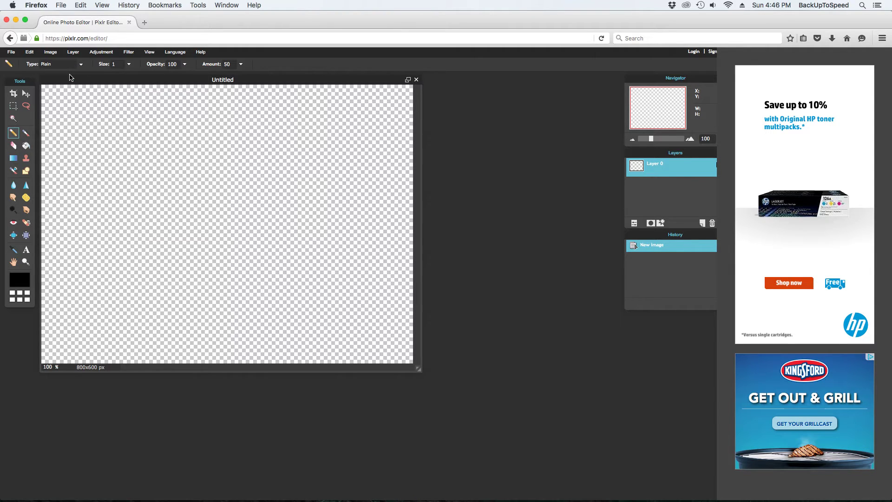
click(129, 65)
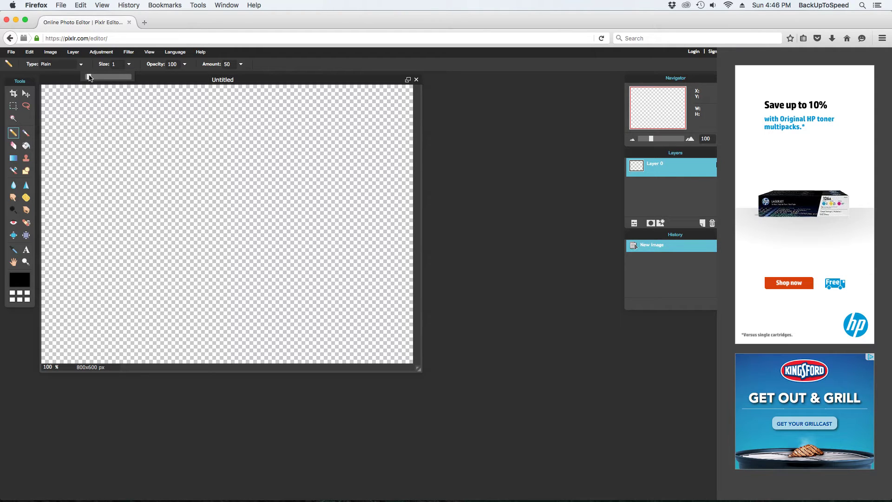
drag(89, 76, 142, 78)
mouse_move(120, 152)
mouse_down()
mouse_move(72, 177)
mouse_move(121, 205)
mouse_move(120, 183)
mouse_move(191, 187)
mouse_move(189, 159)
mouse_move(114, 159)
mouse_up()
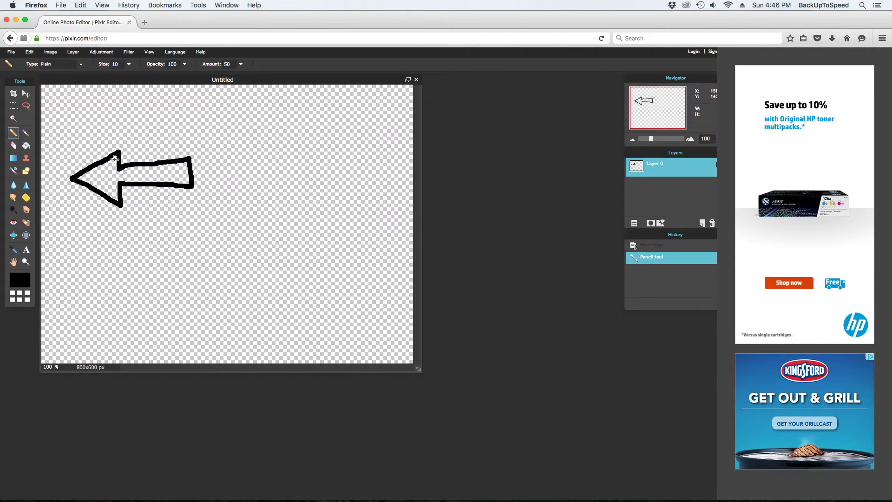
Step: Add a text layer below the arrow reading "BackUpToSpeed.com scored a" with "hole in 1 here." on the second line
click(26, 253)
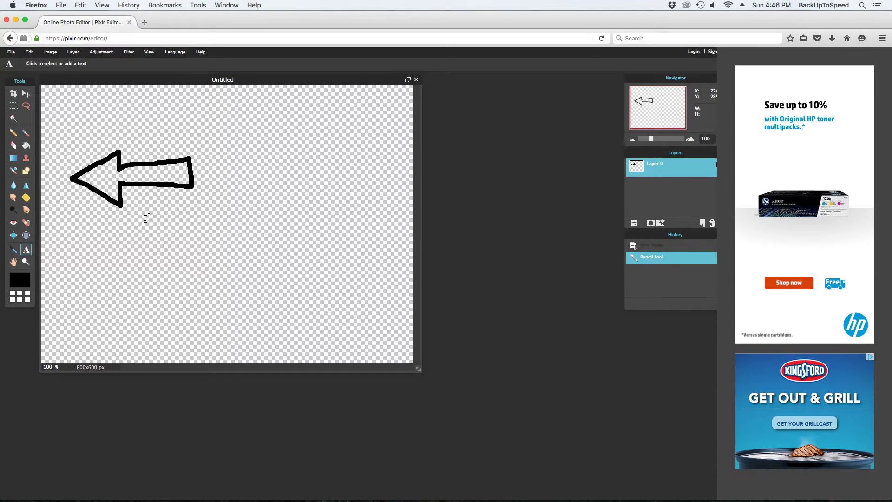
click(76, 233)
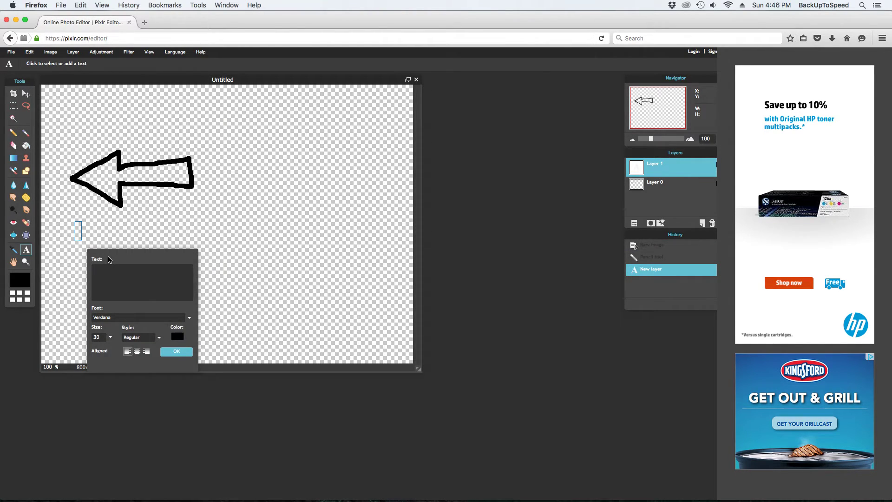
text(BackUpToSpeed.com scored a)
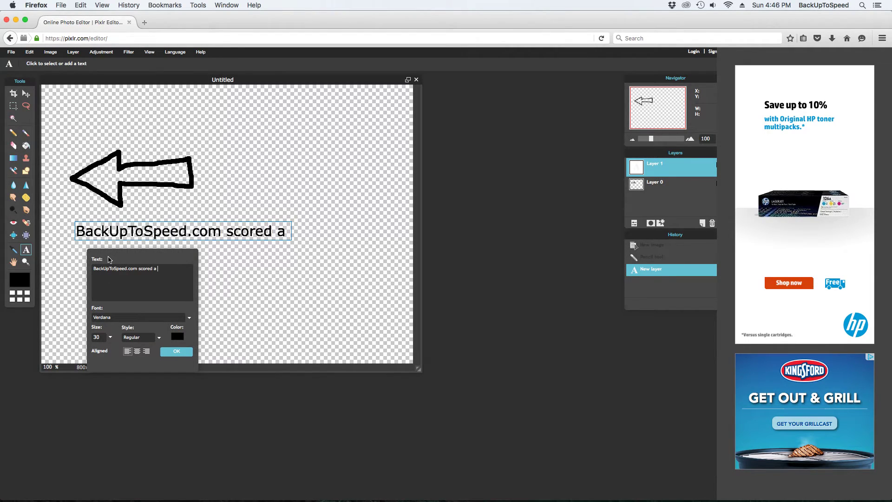
key(Return)
text(hole in 1 here.)
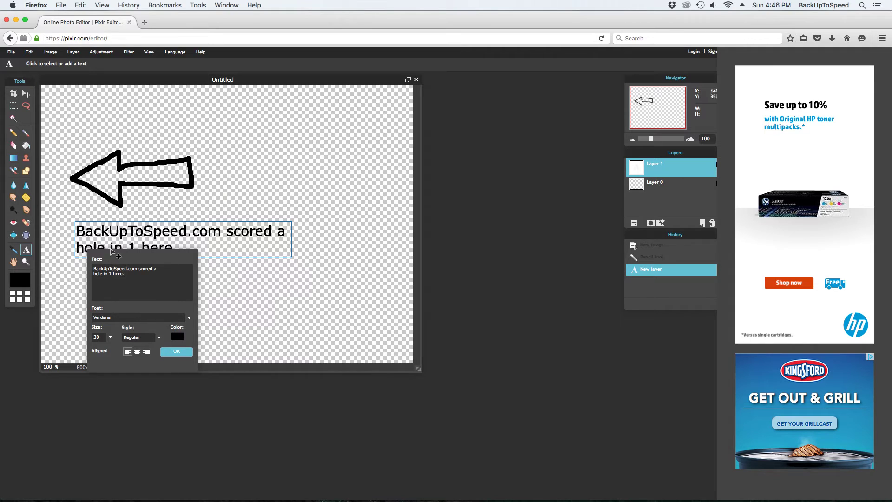
Step: Move the caption's line break so that the word "a" starts the second line
click(154, 269)
key(Return)
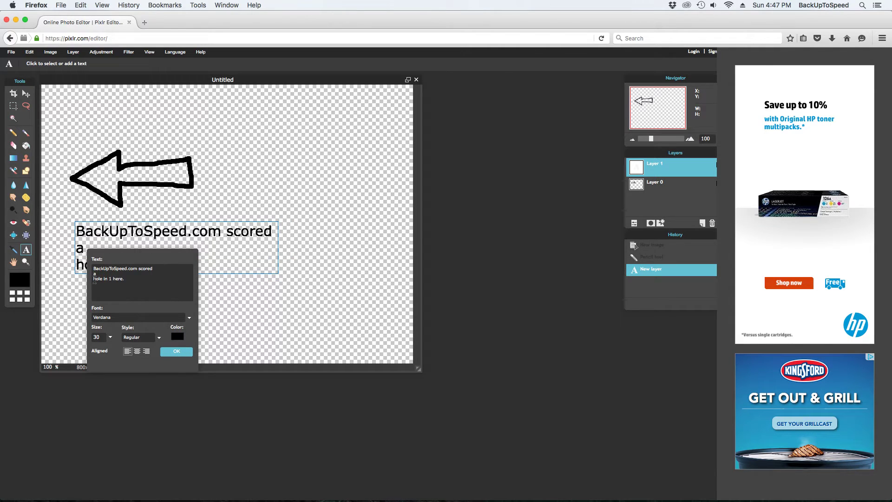
click(94, 278)
key(BackSpace)
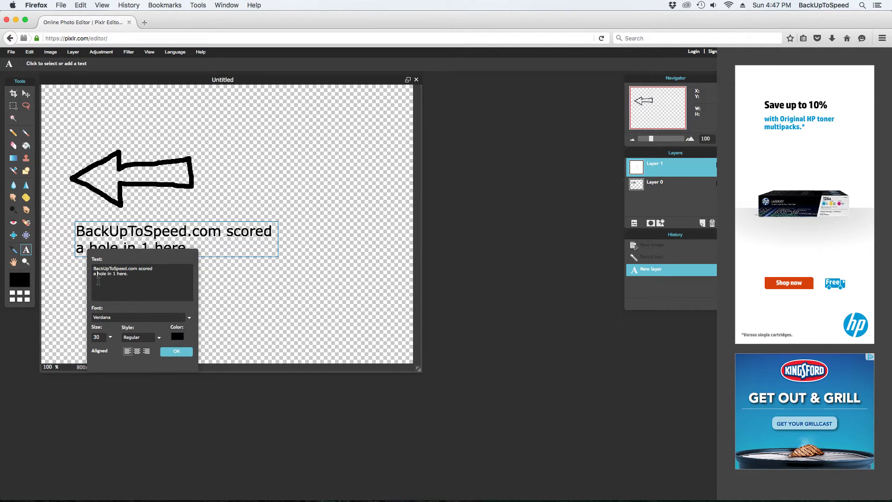
click(139, 269)
key(Return)
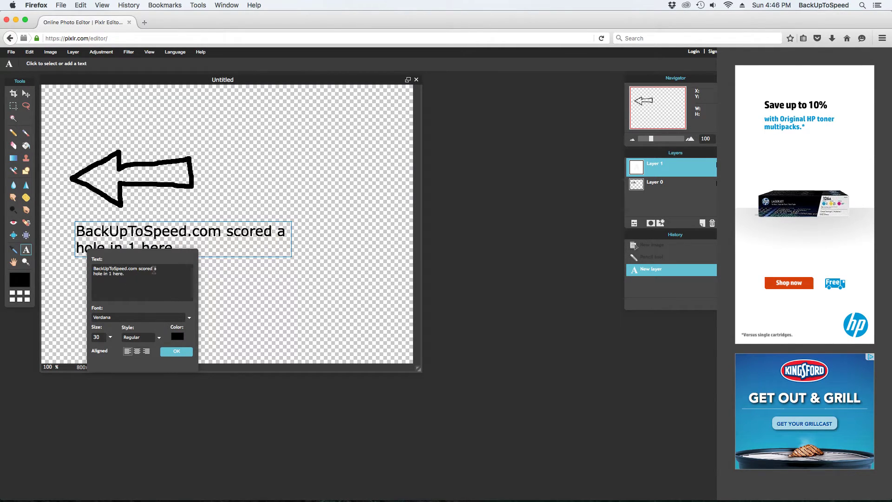
click(154, 269)
key(Return)
click(94, 279)
key(BackSpace)
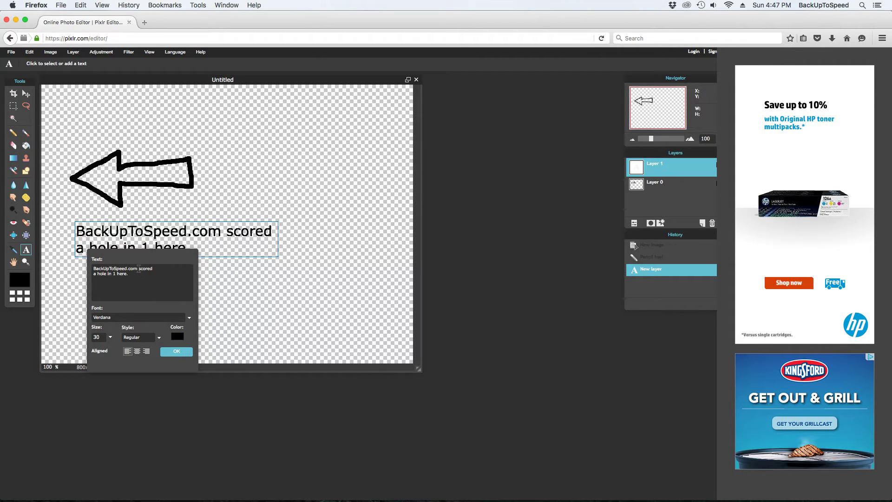
Step: Rebreak the caption so the second line reads "scored a hole in 1 here." and accept the text
click(138, 269)
key(Return)
key(BackSpace)
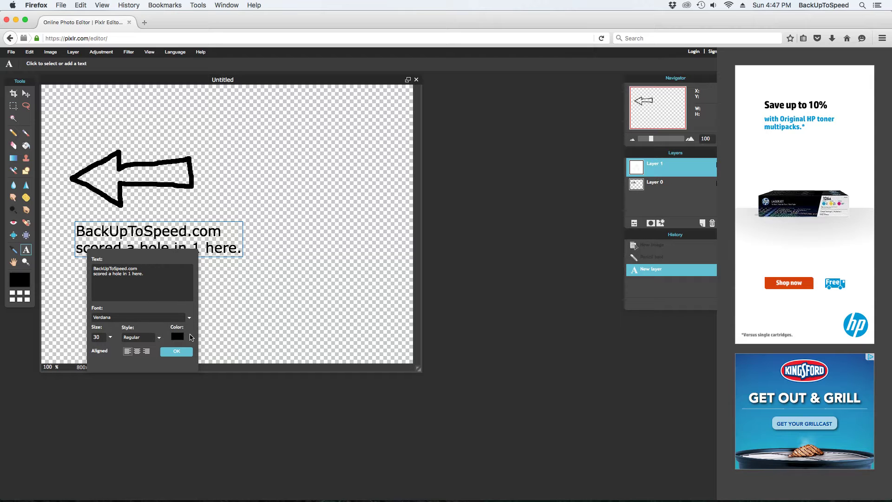
click(177, 352)
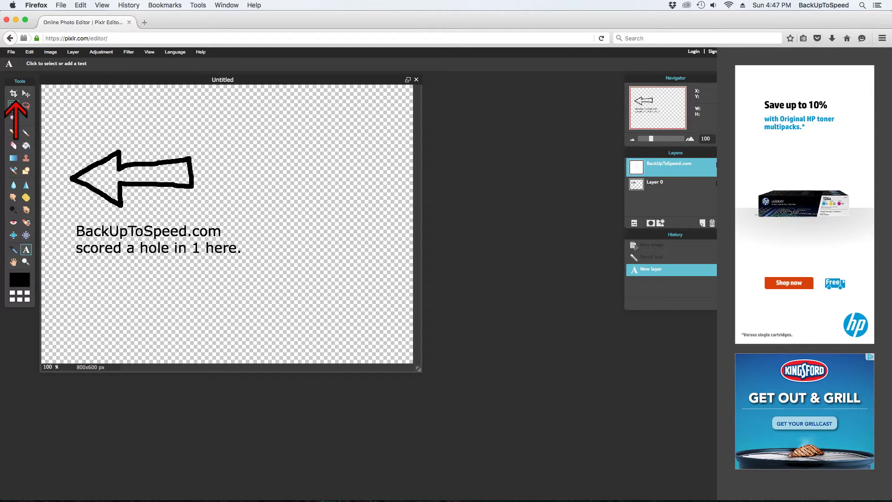
Step: Crop the canvas closely around the arrow and caption, to about 401 x 252 px
click(16, 96)
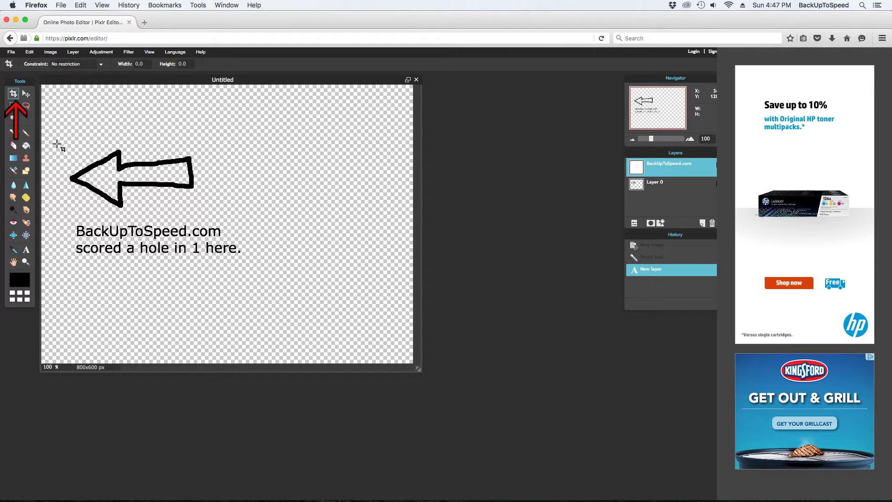
drag(62, 140, 247, 257)
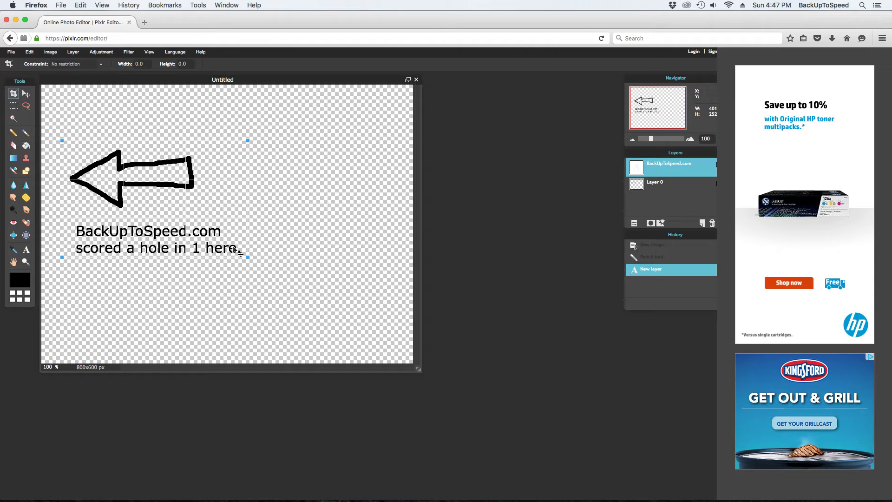
key(Return)
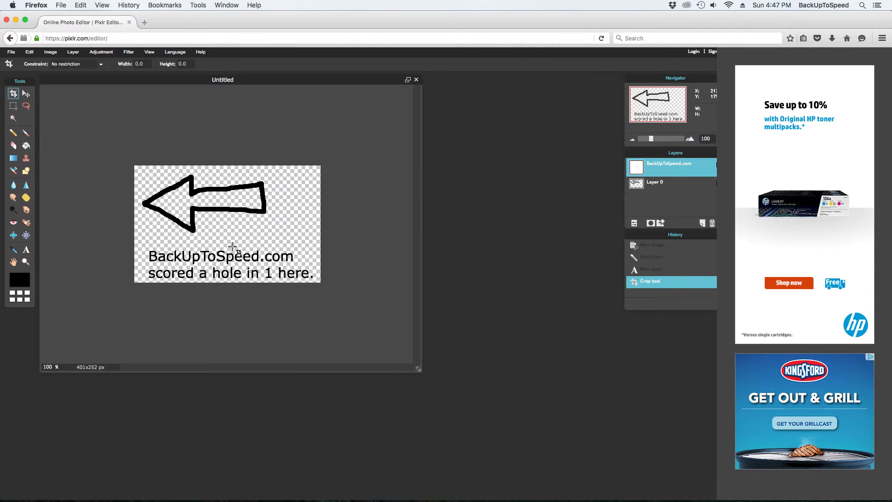
Step: Save the image to the Desktop as a transparent PNG named Arrow
click(12, 52)
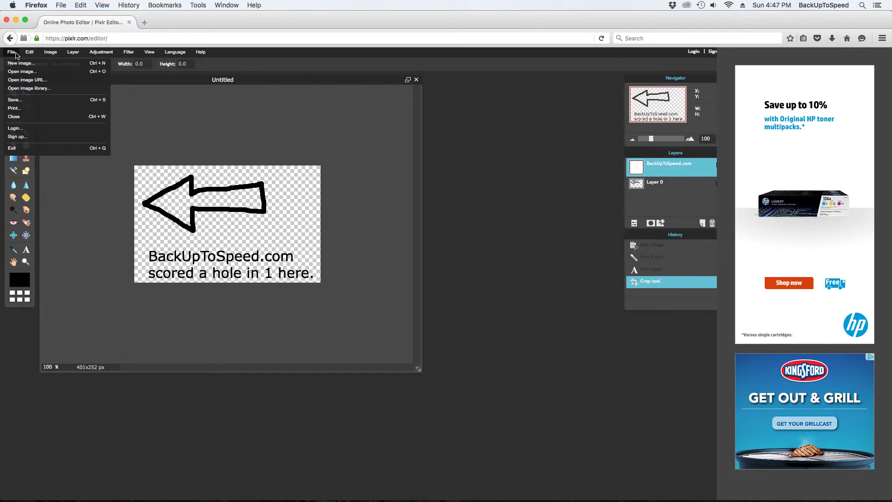
click(41, 101)
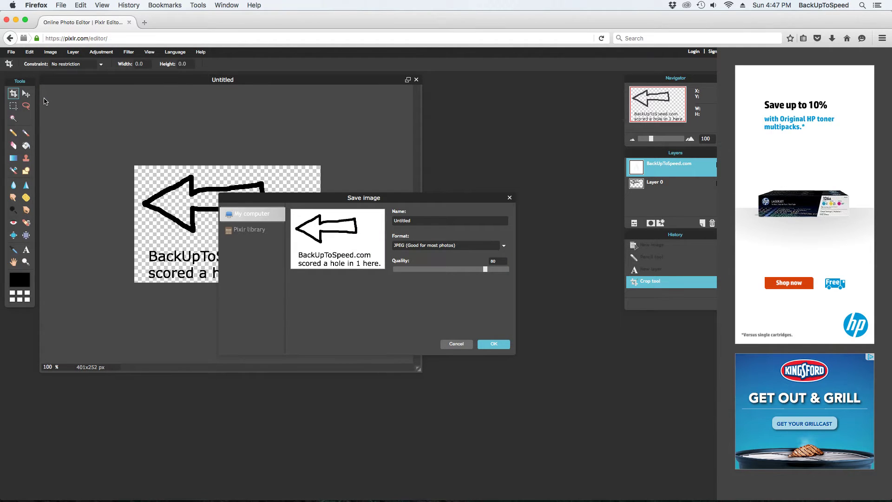
click(504, 247)
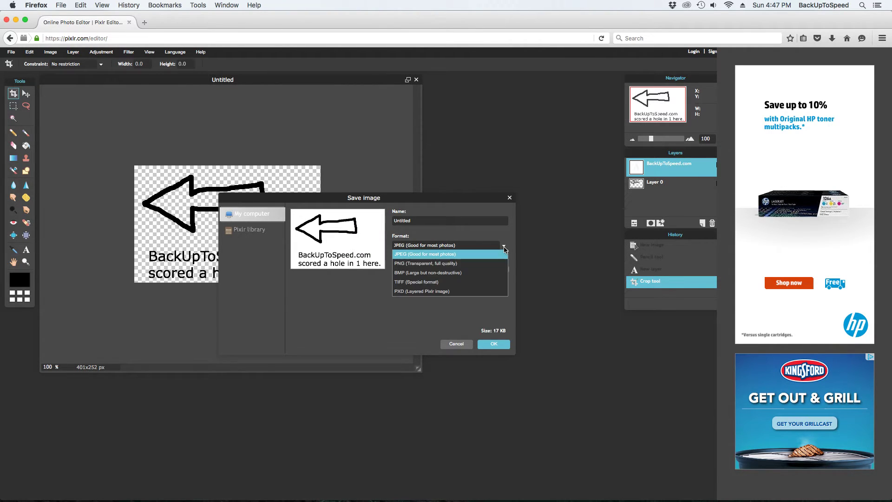
click(478, 263)
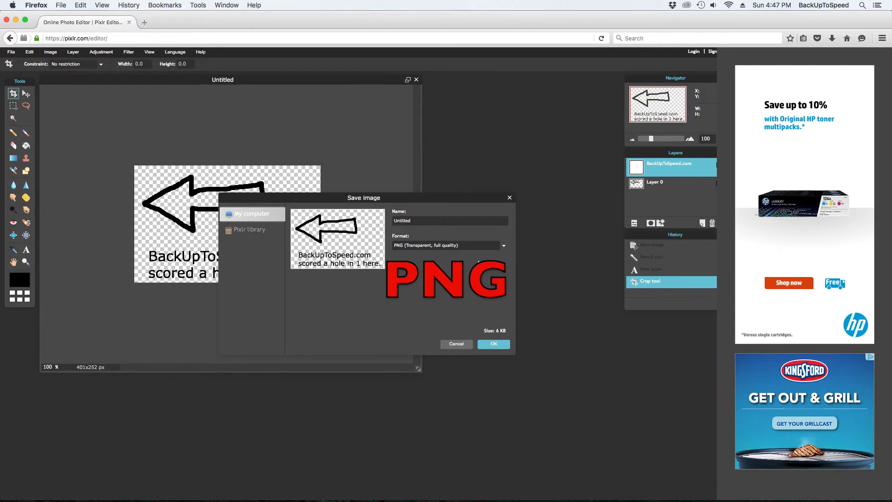
click(498, 347)
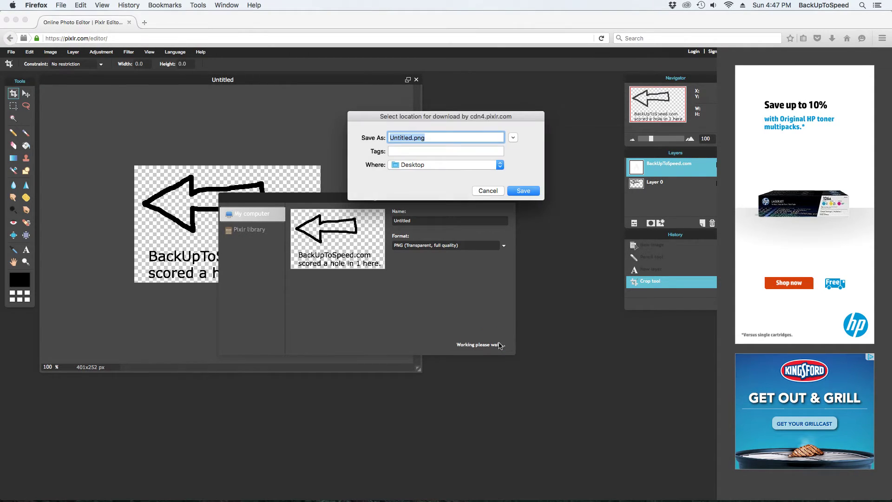
double_click(411, 139)
text(Arrow)
click(532, 191)
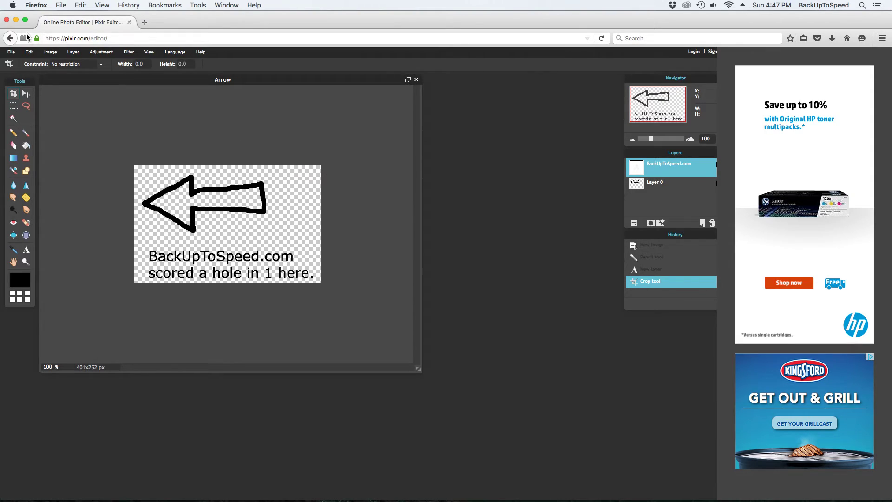
Step: Switch to iMovie and import Arrow.png from the Desktop into the Mini Golf project media
click(16, 20)
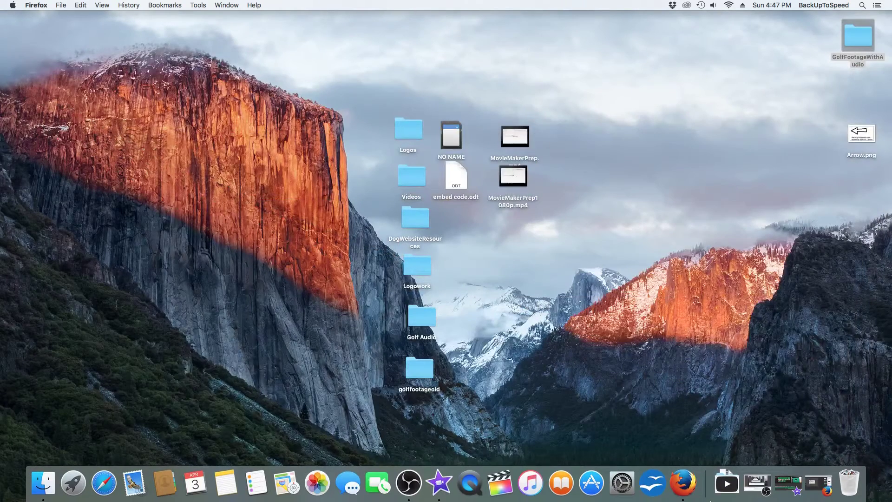
click(788, 486)
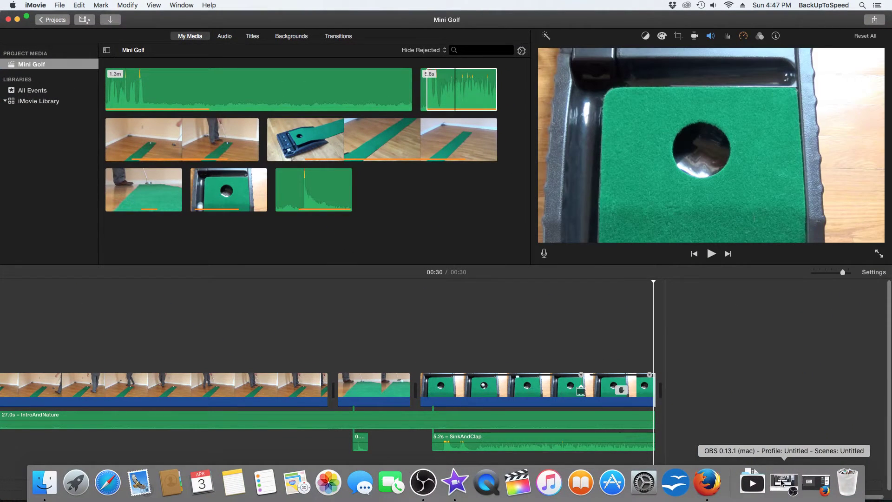
click(61, 5)
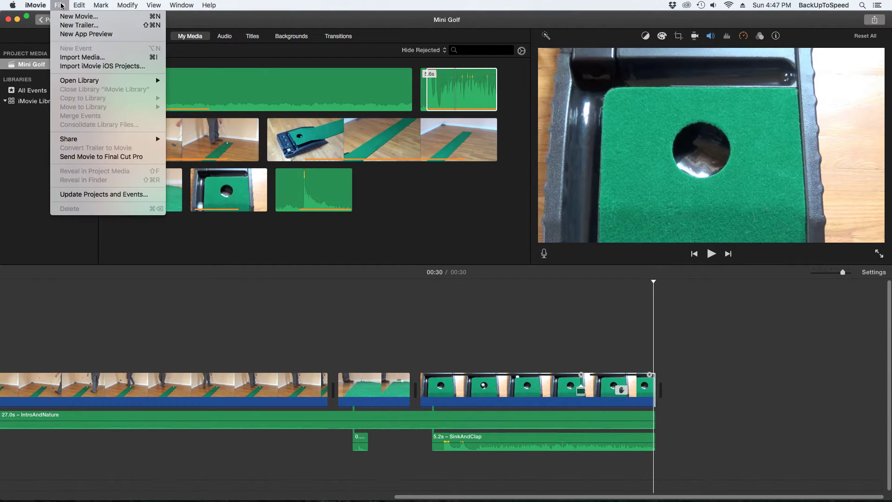
click(75, 57)
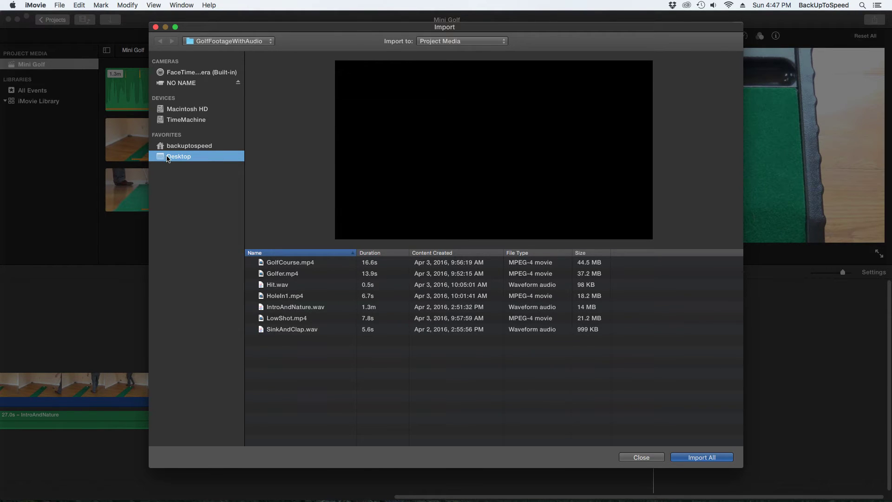
click(181, 146)
click(181, 156)
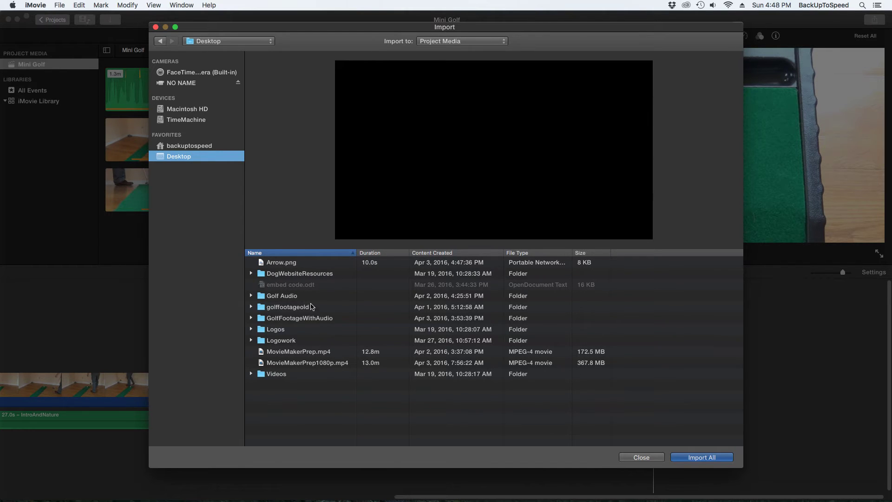
click(303, 262)
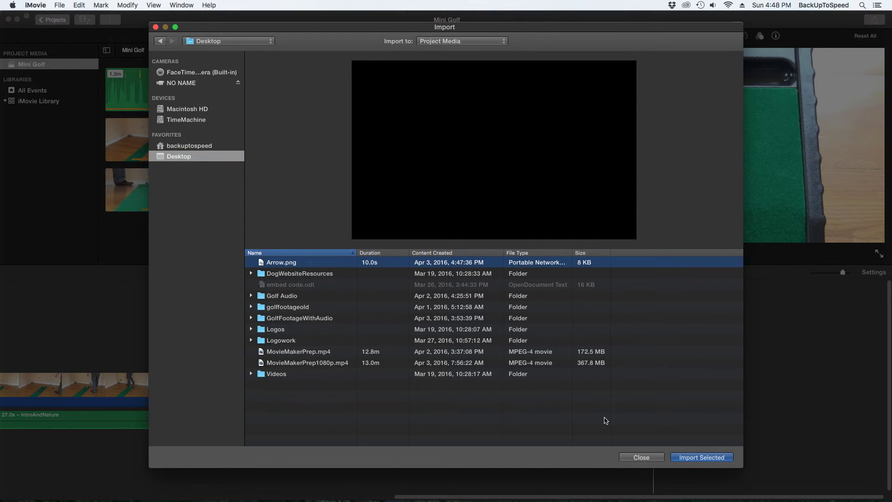
click(701, 458)
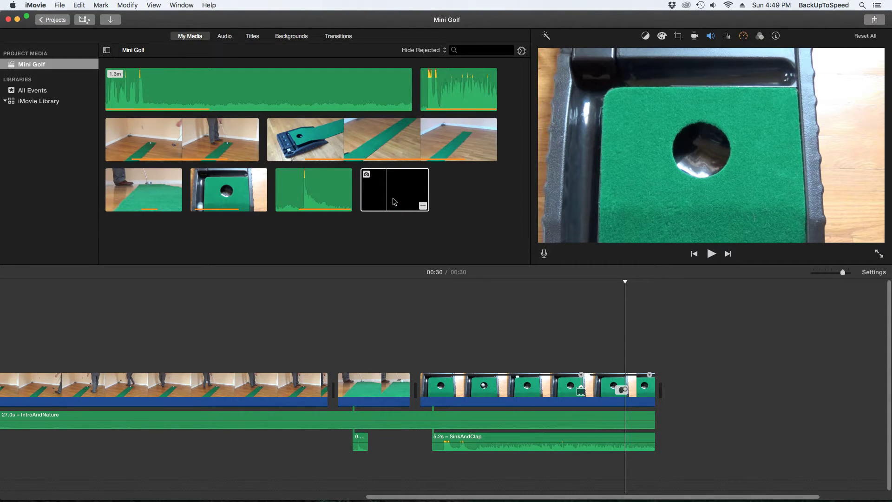
Step: Place the arrow image on the timeline above the closing hole clip, ending together with it
click(394, 201)
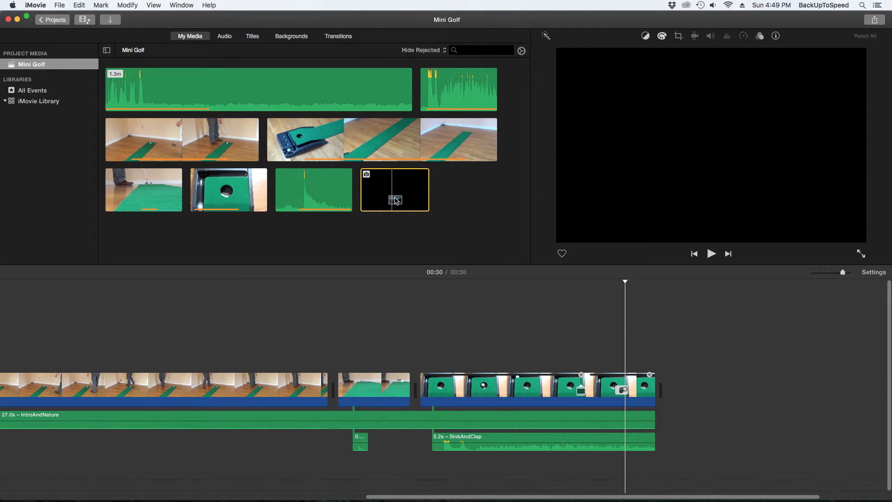
click(395, 195)
drag(395, 195, 485, 327)
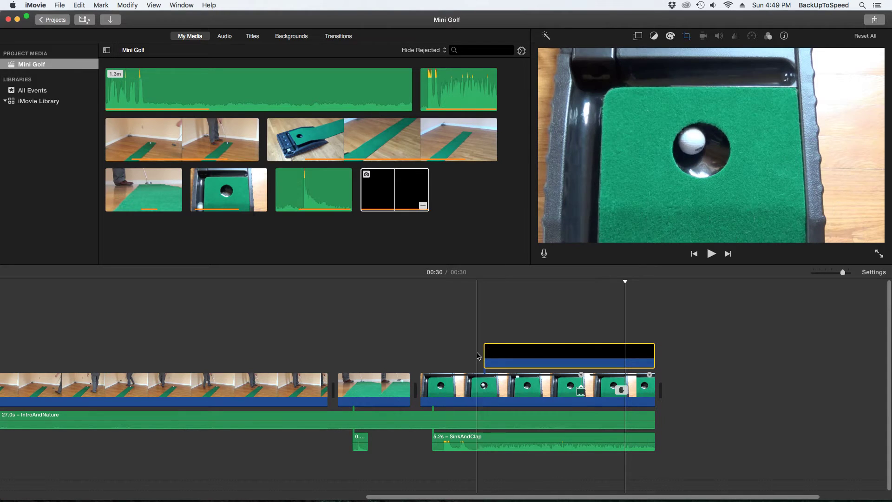
Step: Set the arrow overlay to Picture in Picture and shorten it to about 2.5 s, ending with the hole clip
click(527, 352)
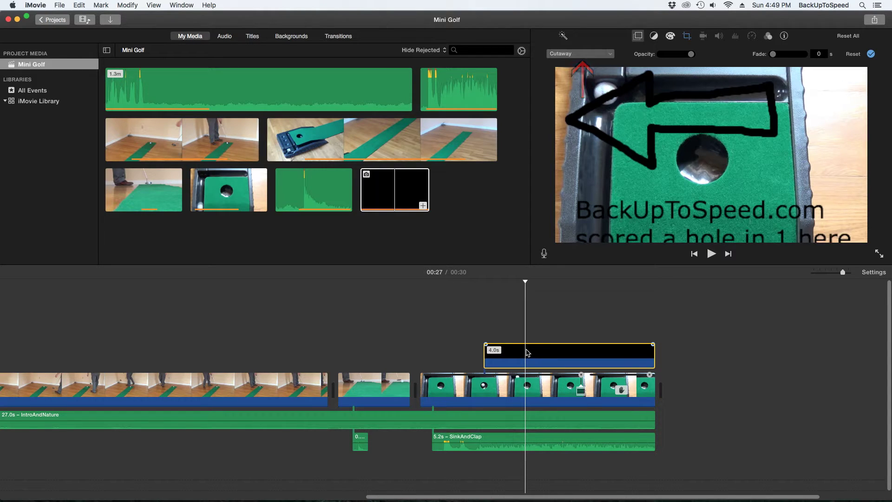
click(609, 54)
click(599, 87)
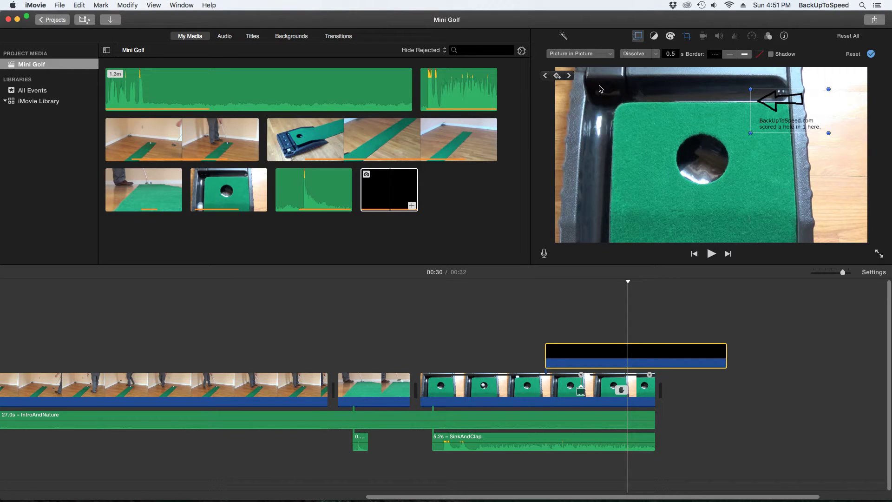
drag(727, 356, 653, 355)
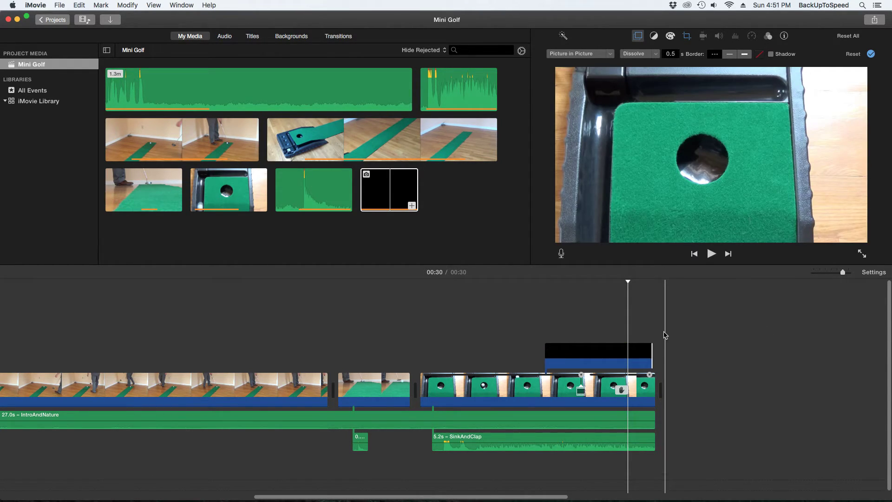
Step: Move the arrow overlay down to the golf hole, enlarge it, and play back the result
click(594, 356)
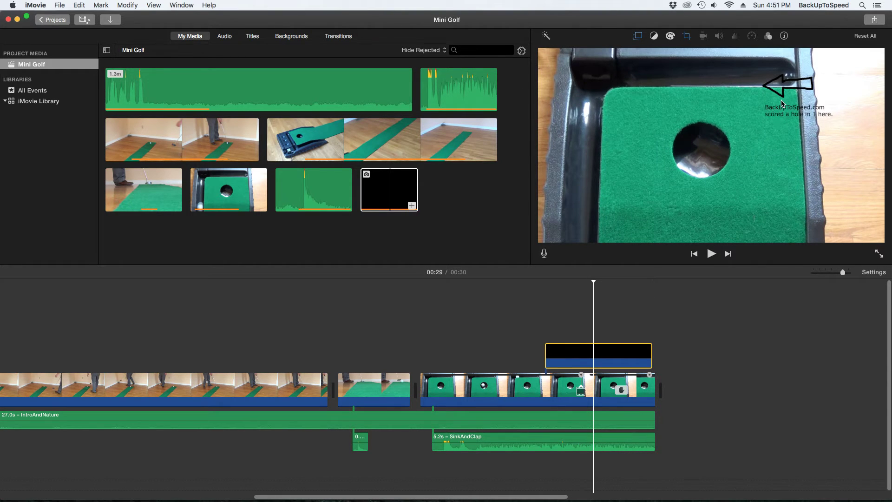
click(605, 352)
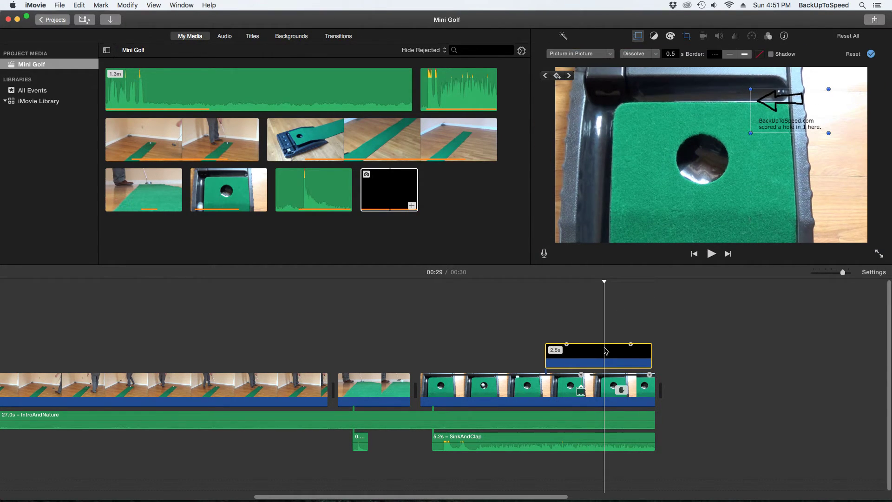
drag(810, 117, 782, 175)
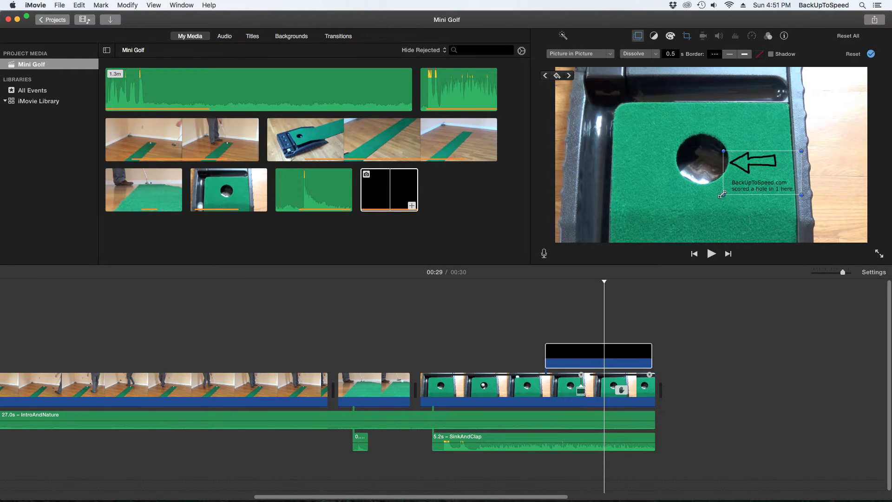
mouse_move(722, 194)
mouse_down()
mouse_move(688, 214)
mouse_move(762, 199)
mouse_move(746, 210)
mouse_move(734, 197)
mouse_up()
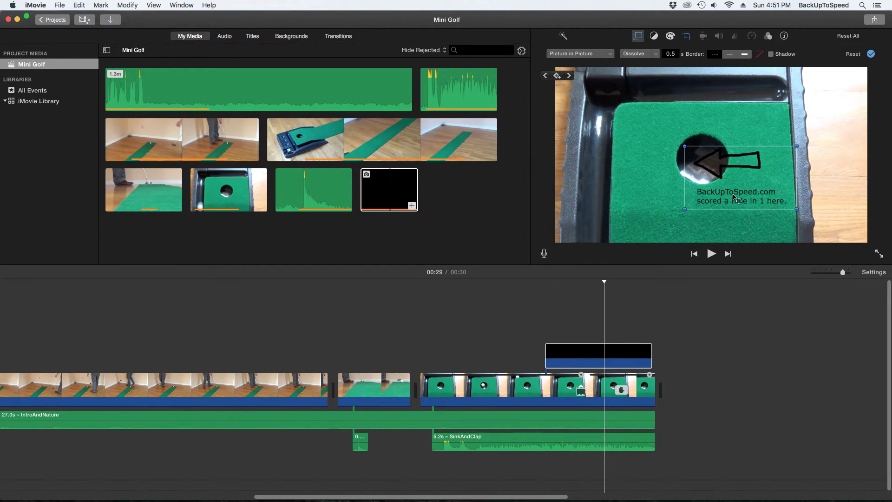
key(space)
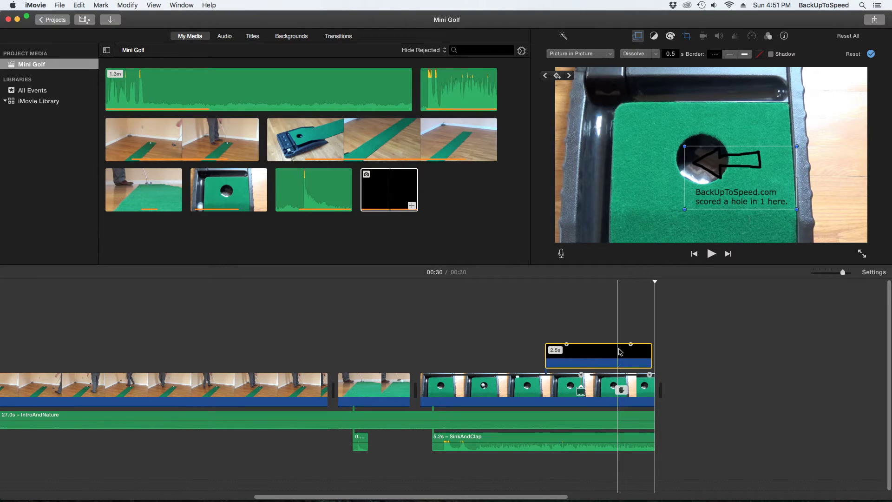
key(space)
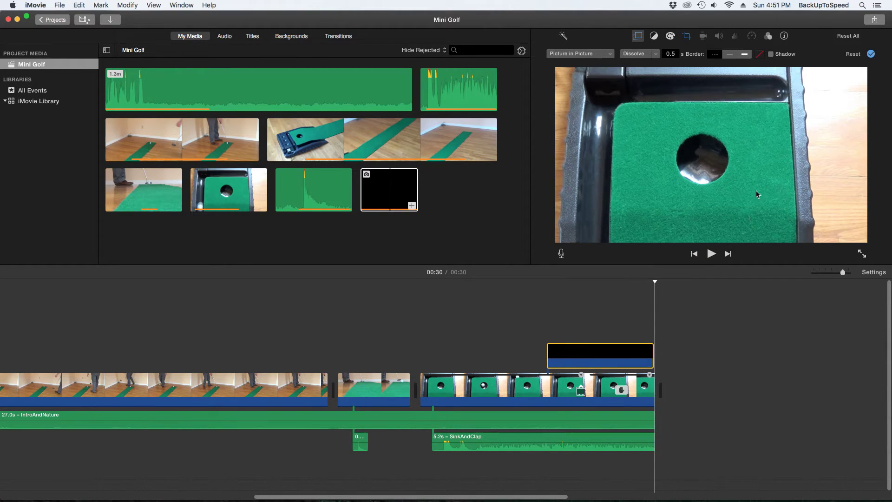
Step: Shift the arrow overlay so its tip points at the hole's right edge, shrink it, and play the ending
click(599, 357)
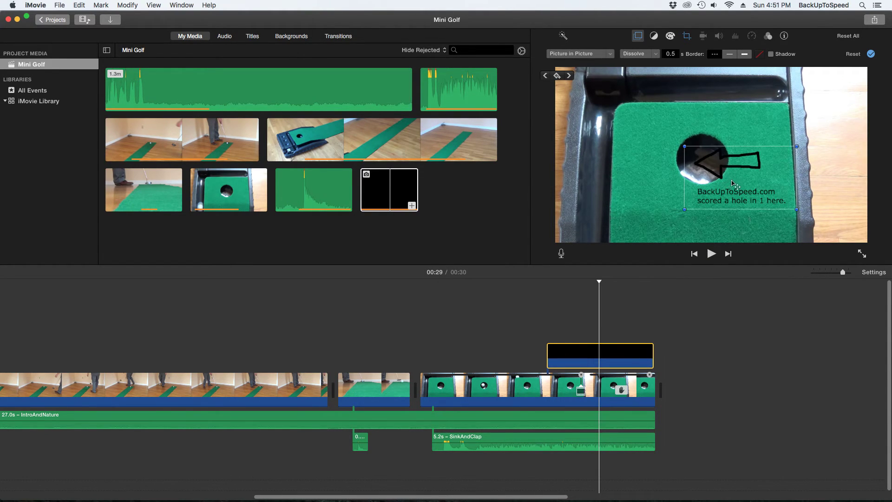
drag(734, 182, 771, 182)
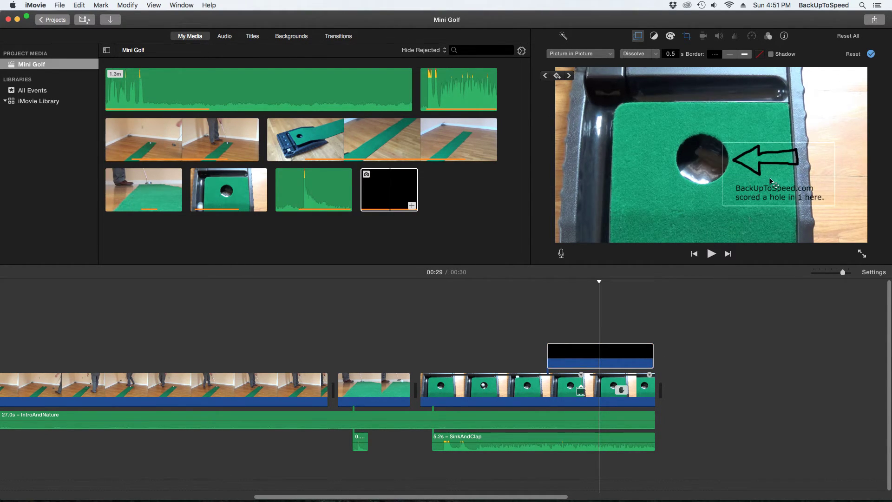
drag(723, 142, 753, 183)
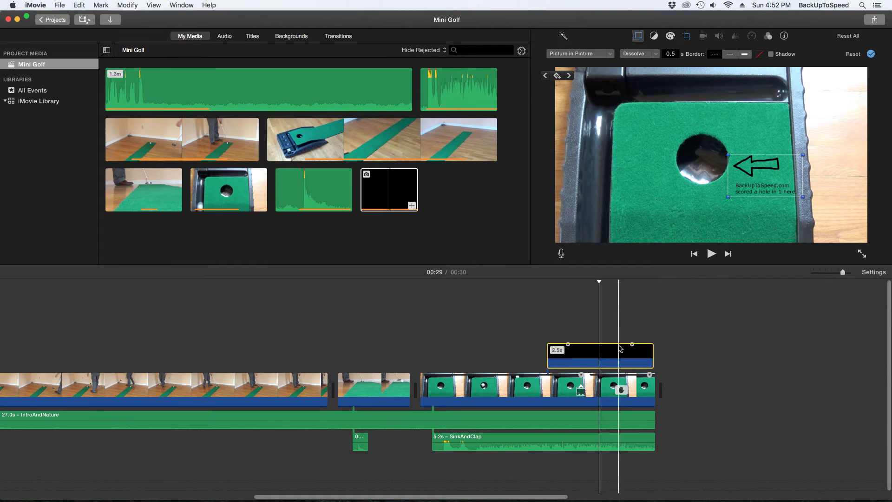
key(space)
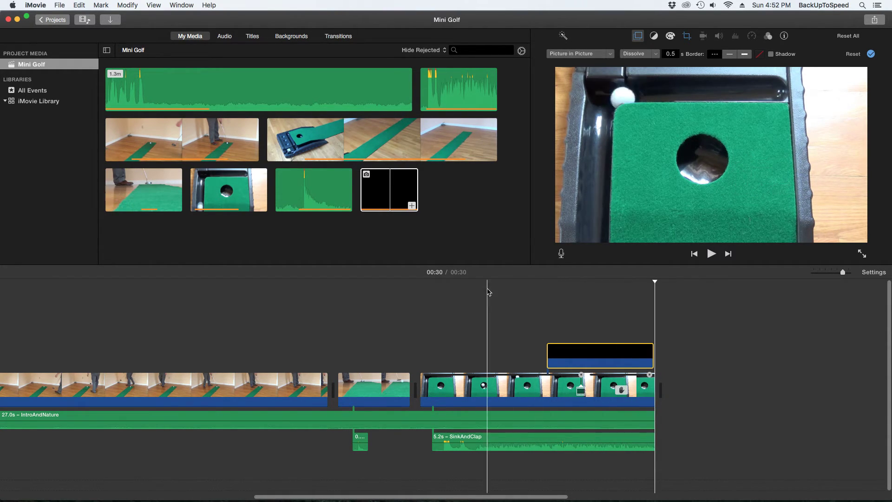
Step: Select the already used portion of the hole close-up in the project media and append it to the movie's end
click(228, 194)
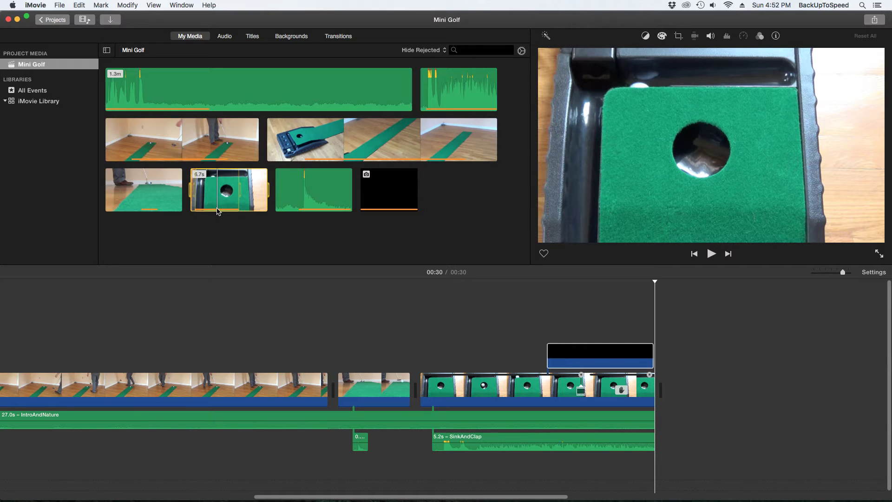
click(217, 211)
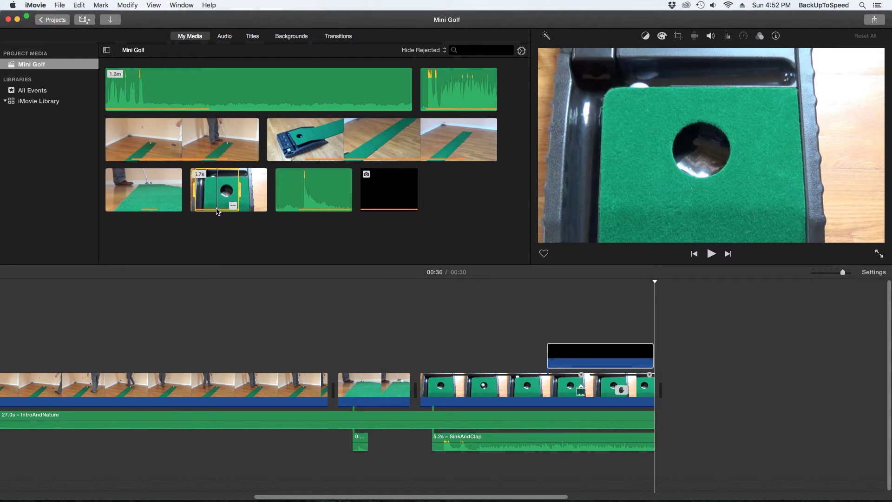
click(233, 208)
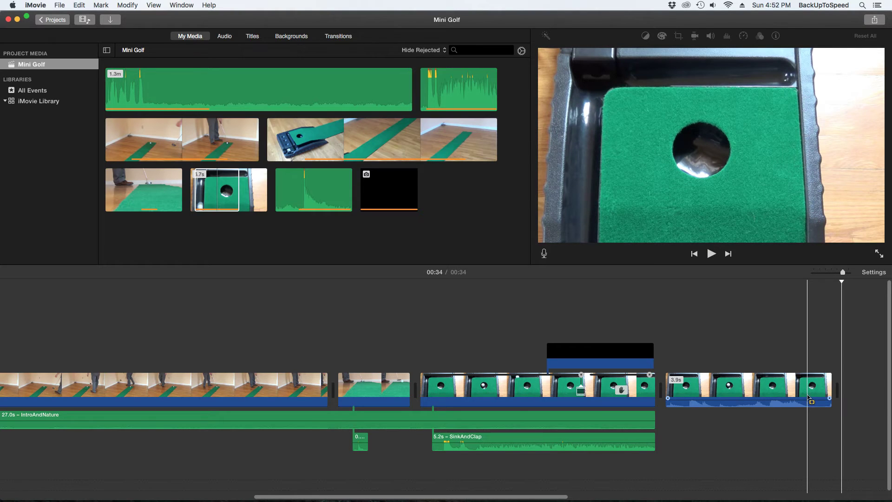
Step: Set the speed of the appended hole clip to Slow at 50%
click(767, 392)
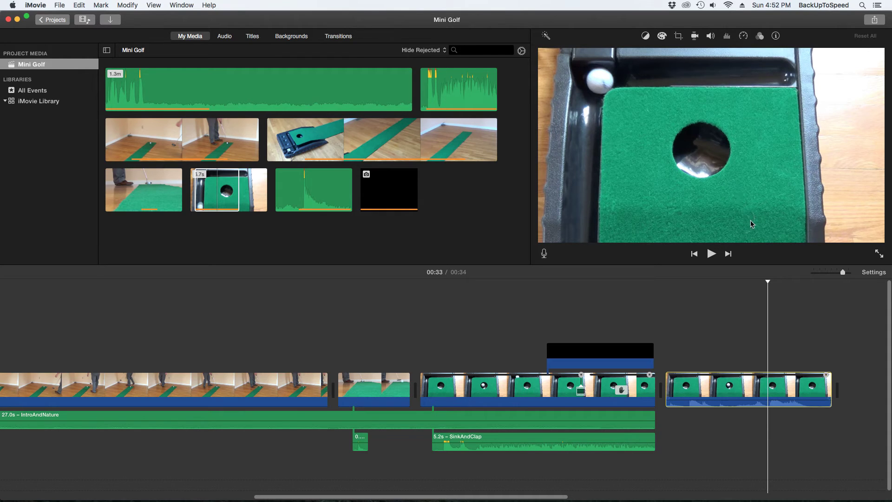
click(743, 36)
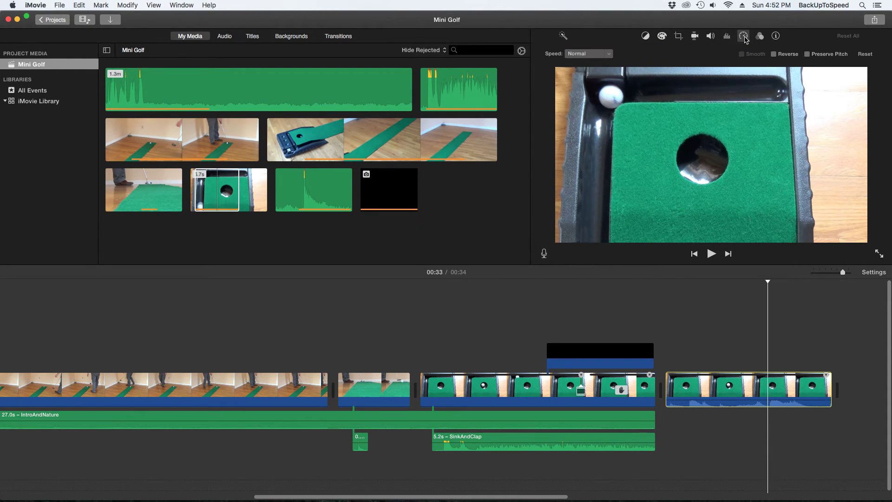
click(609, 54)
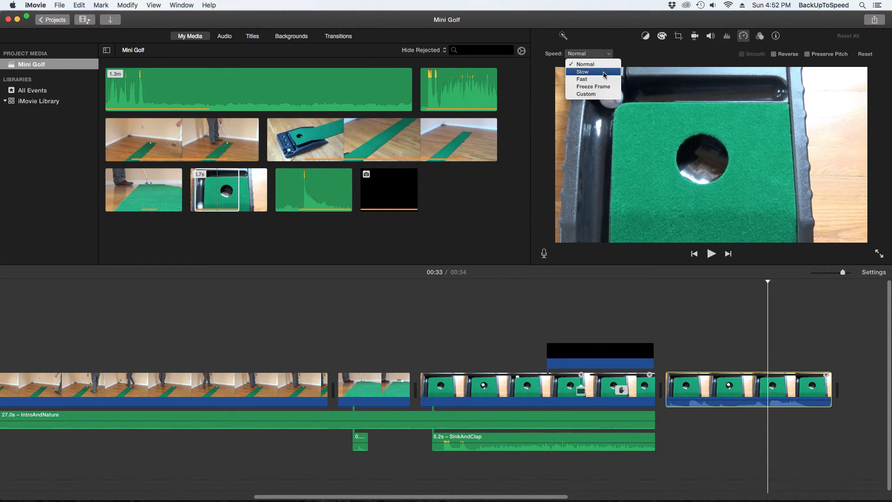
click(603, 71)
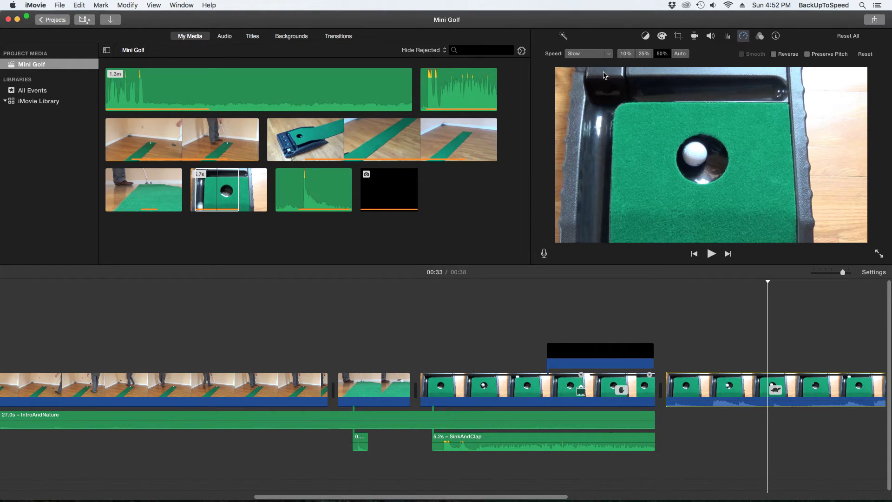
Step: Play back the movie's ending from the arrow overlay through the slow-motion replay, and bring the whole timeline into view
click(598, 319)
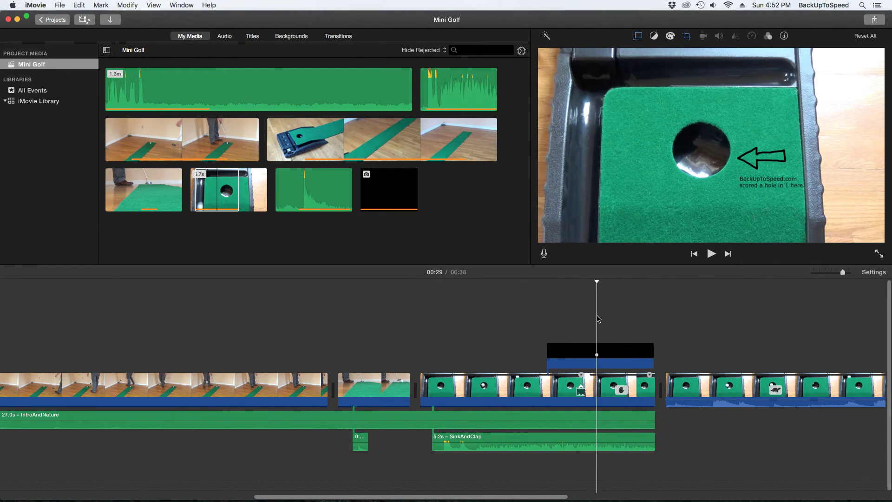
key(space)
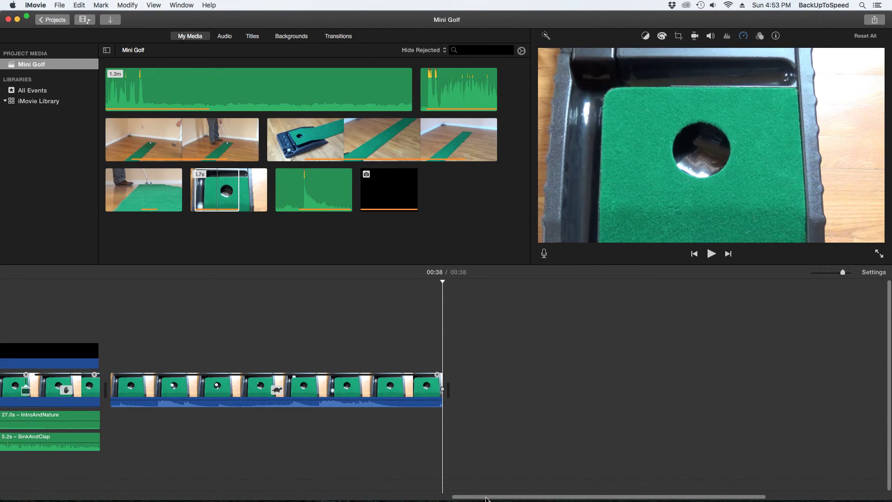
drag(842, 272, 832, 274)
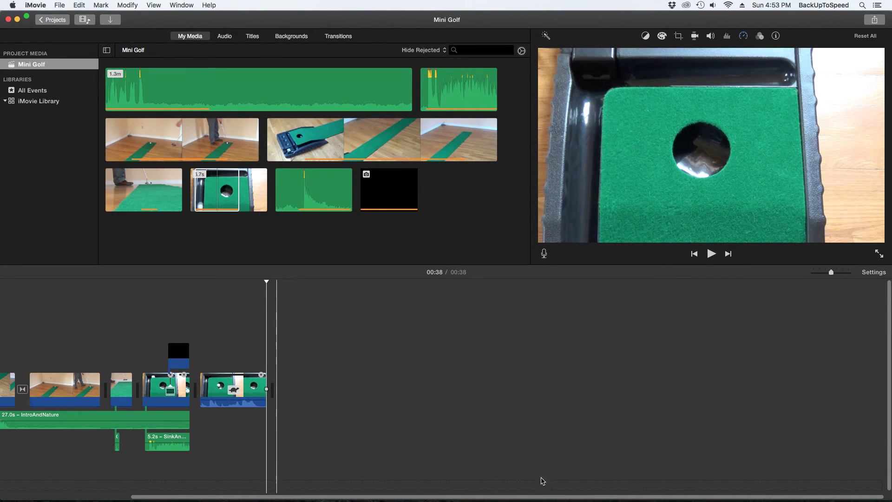
drag(528, 498, 402, 498)
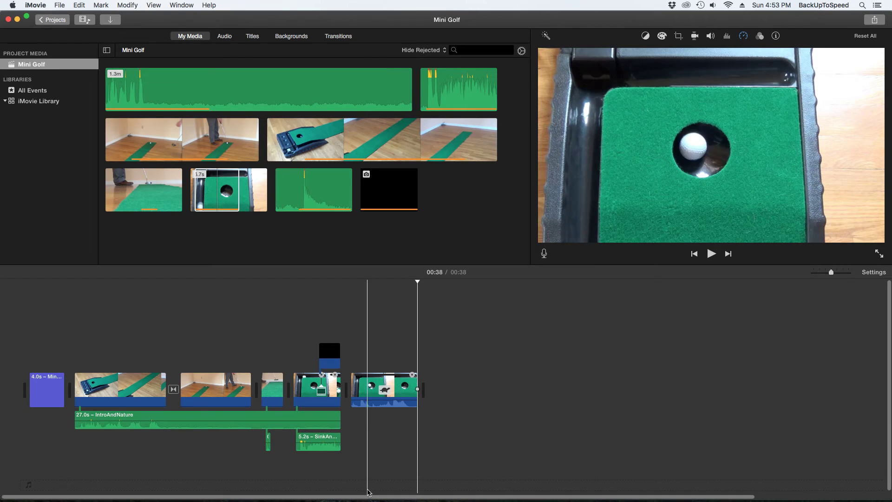
Step: Start sharing the movie as a file and set its compression to Better Quality
click(60, 4)
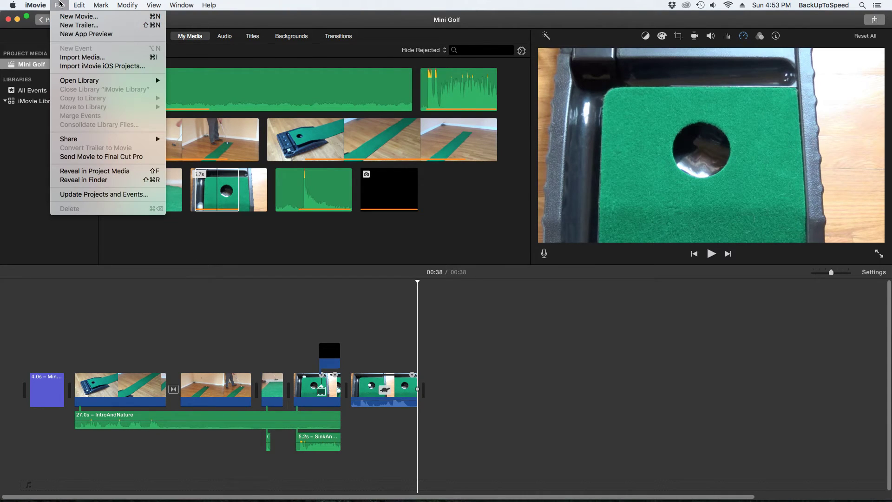
mouse_move(46, 5)
mouse_move(97, 140)
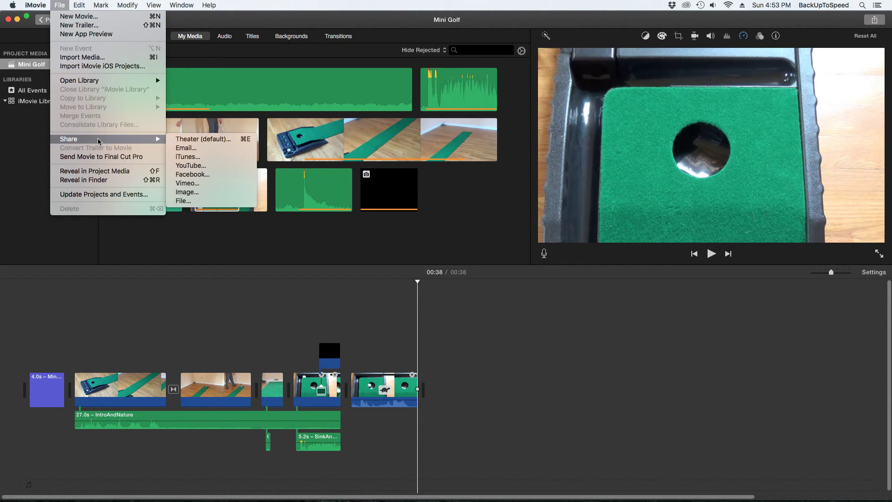
click(207, 202)
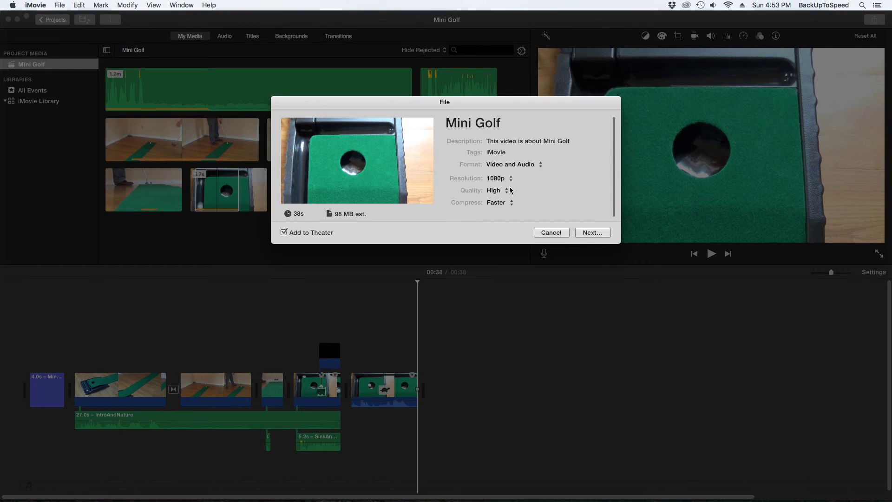
click(511, 203)
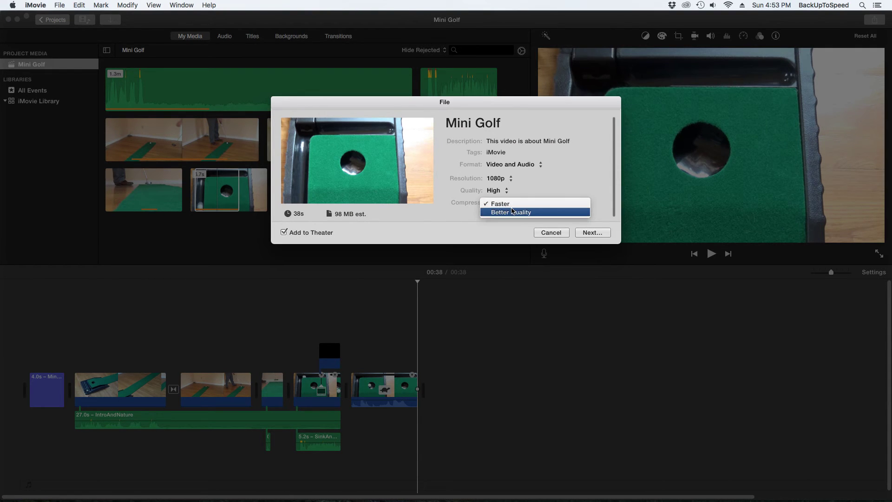
click(512, 212)
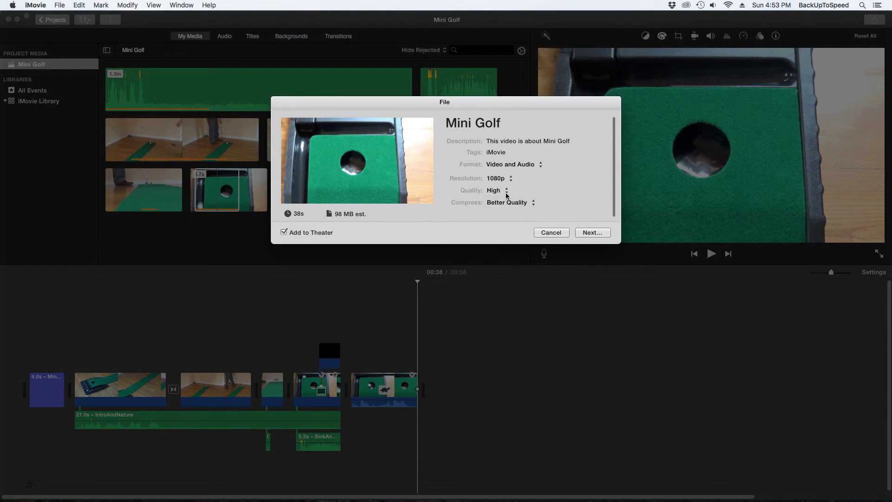
Step: Set the export quality to Best (ProRes), keeping 1080p resolution and the Video and Audio format
click(508, 192)
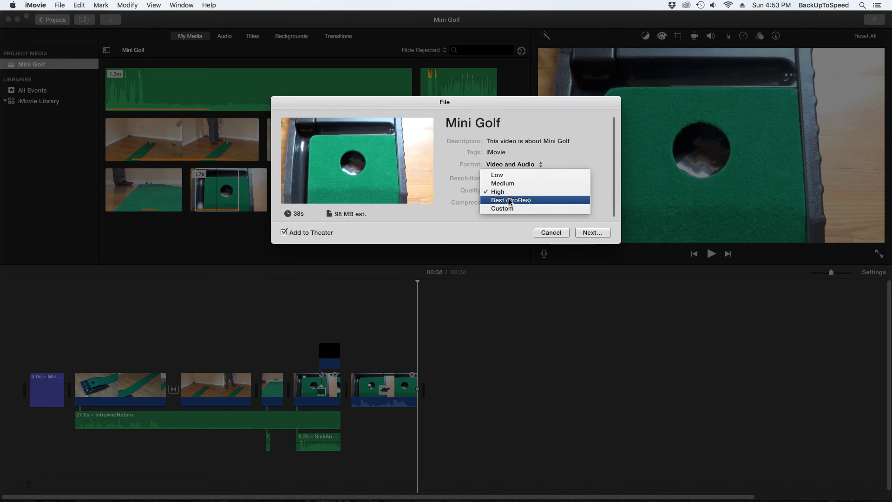
click(510, 201)
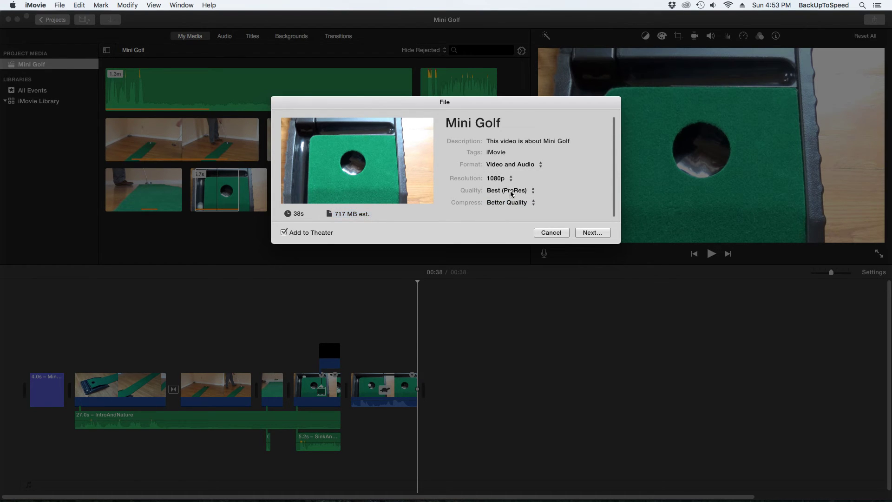
click(512, 180)
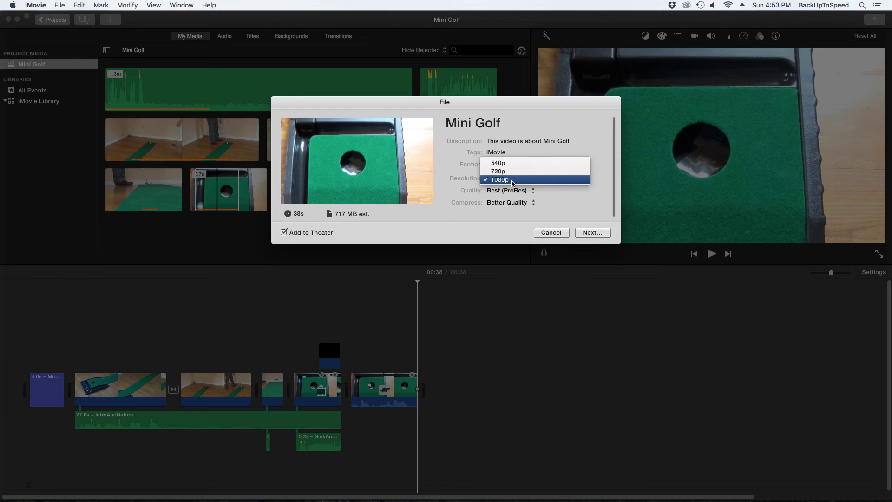
click(511, 181)
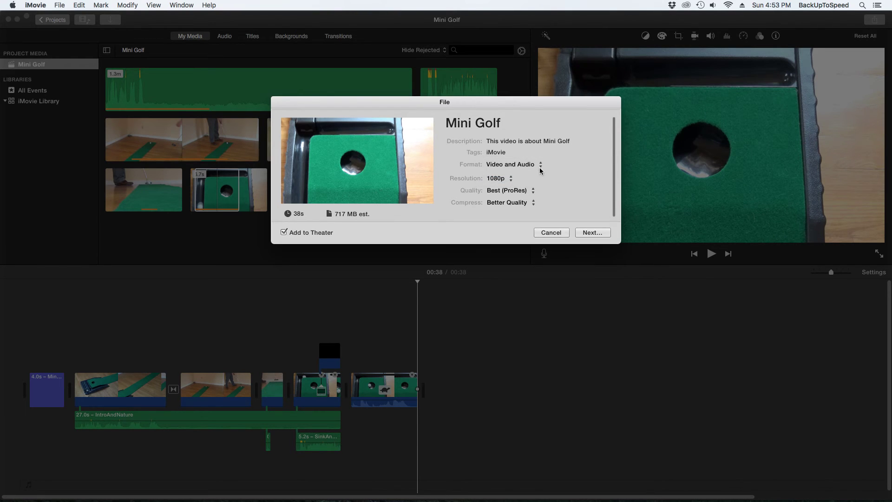
click(542, 165)
click(542, 165)
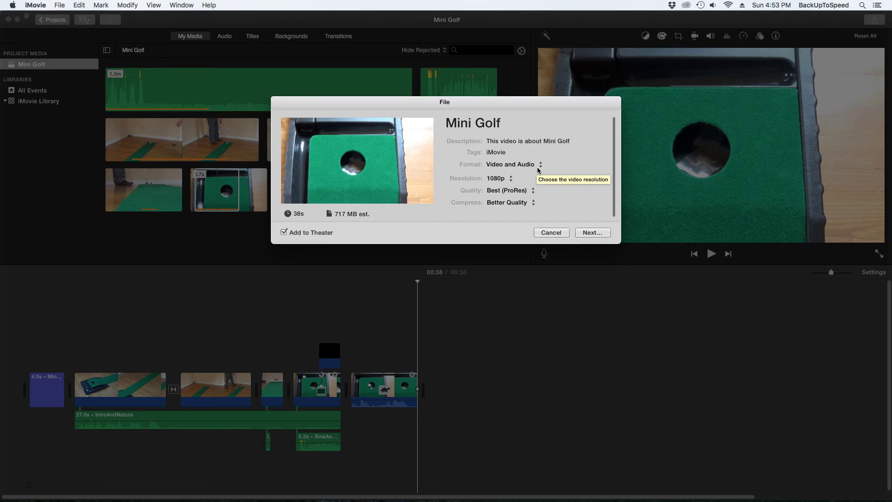
Step: Export the movie to the Desktop under the name Mini Golf Video
click(587, 233)
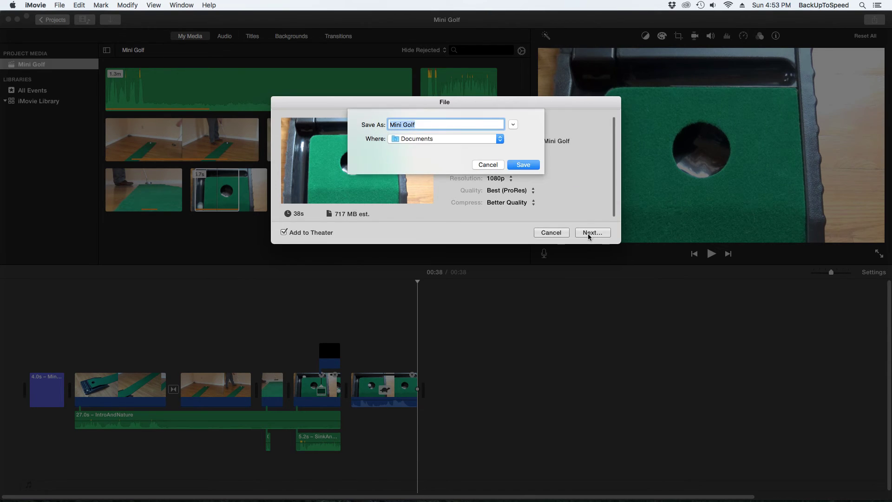
click(500, 139)
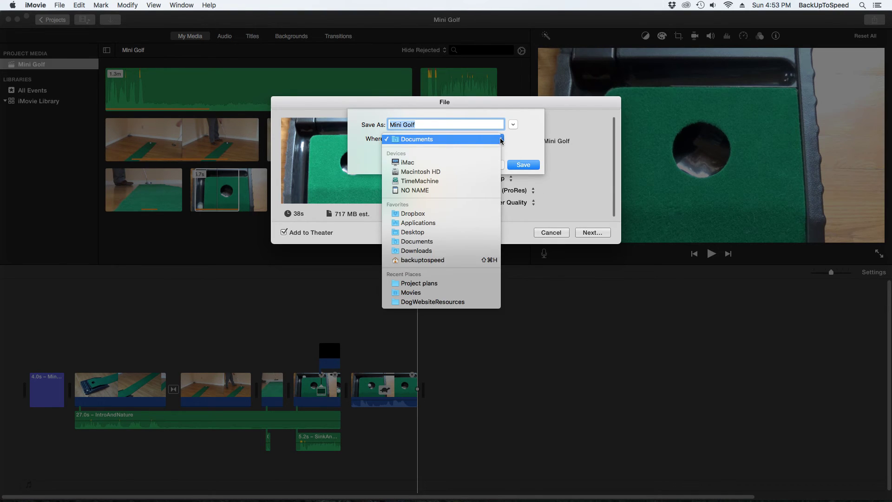
click(459, 231)
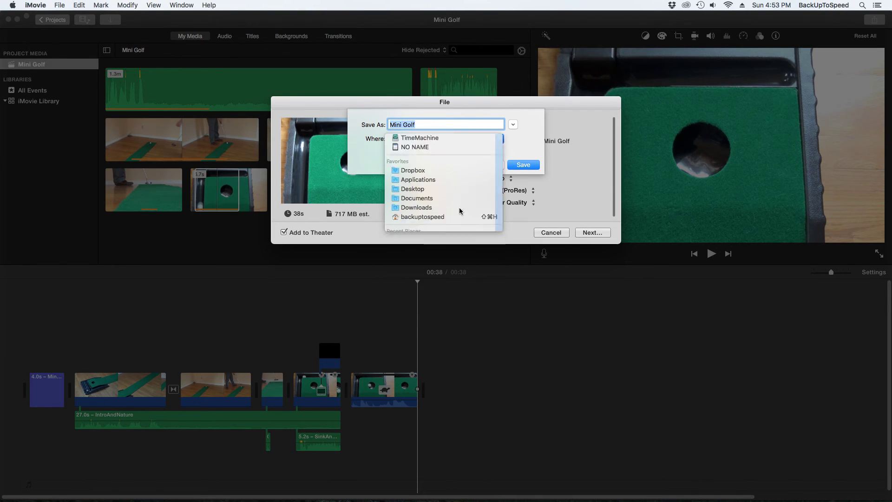
click(451, 124)
text(V)
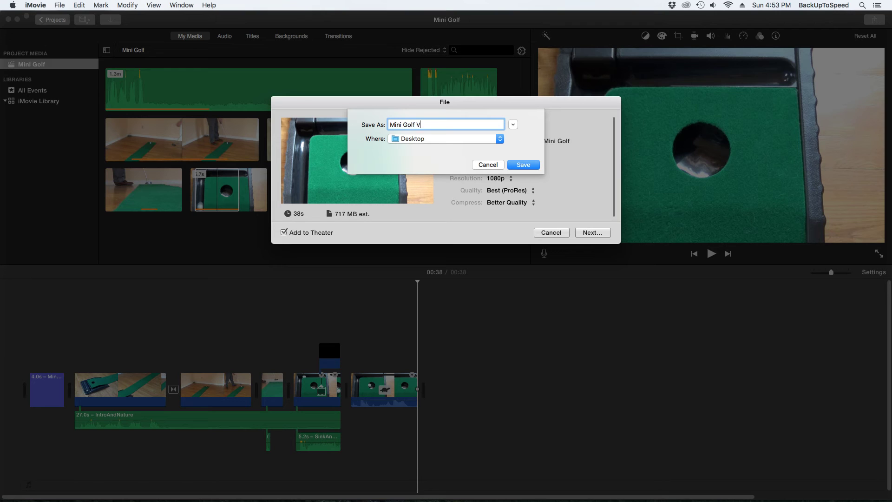
text(ideo)
click(529, 164)
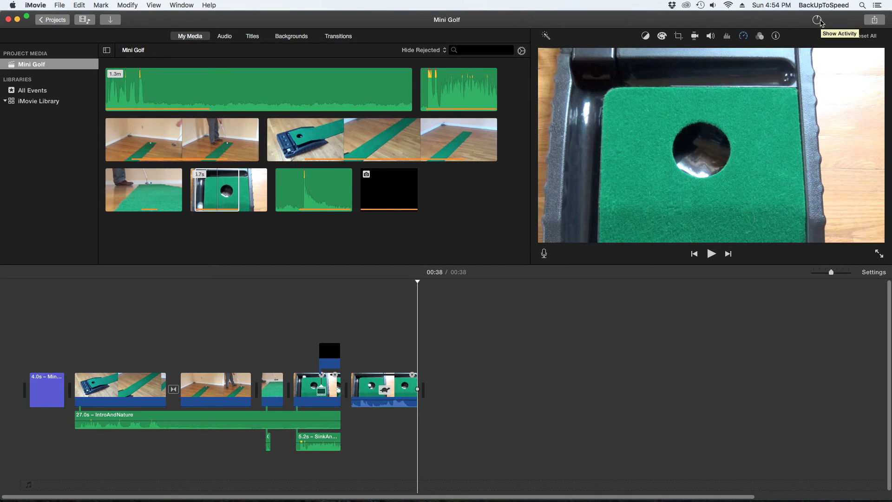
Step: Check the progress of the export and show the exported movie file
click(818, 21)
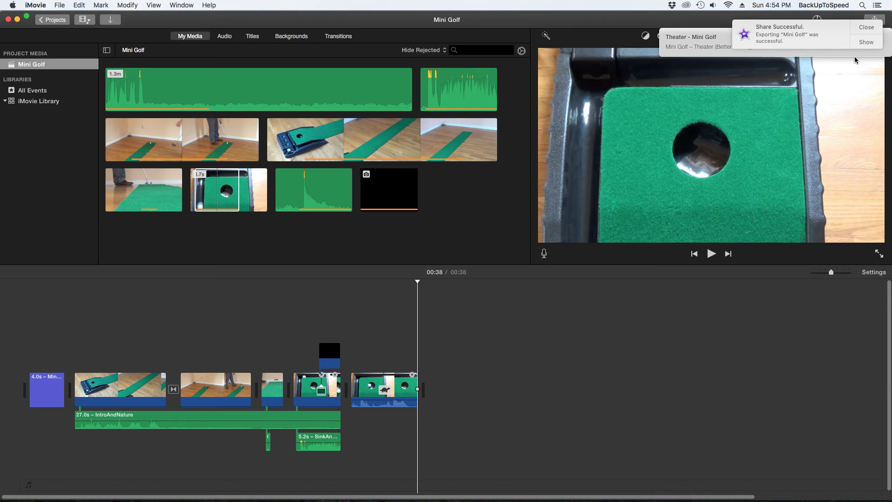
click(867, 42)
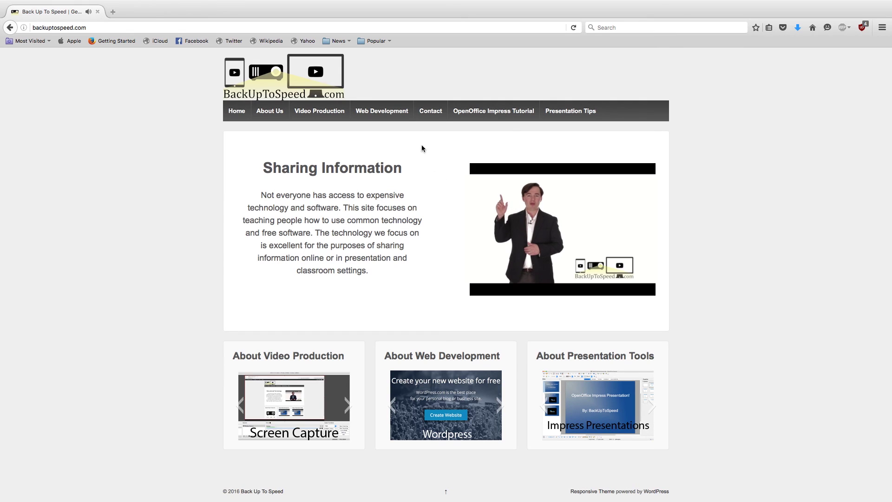
Step: Open the OpenOffice Impress Tutorial page of the backuptospeed.com website in the browser
click(482, 117)
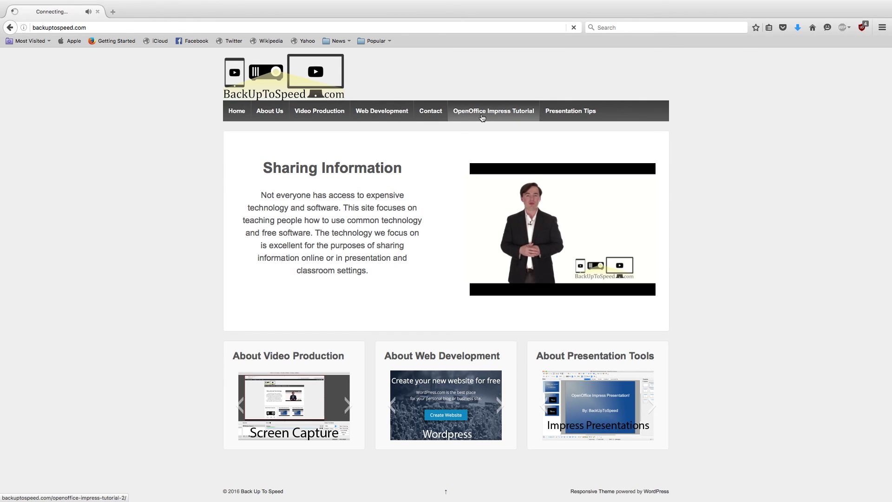